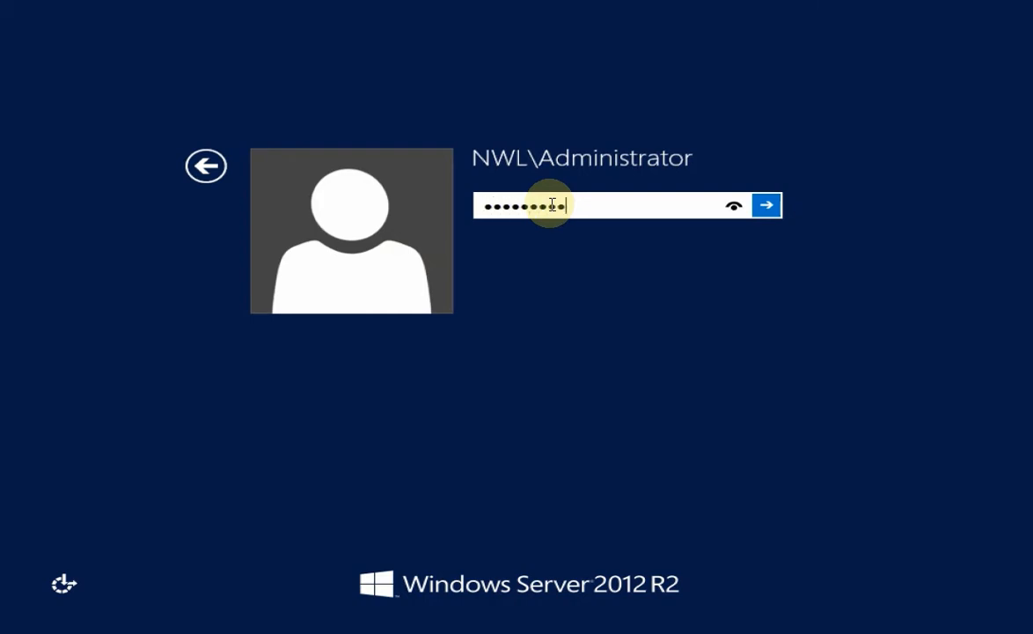
Step: Sign in to the server with the account password and look over the role tiles on the Server Manager dashboard
key("Return")
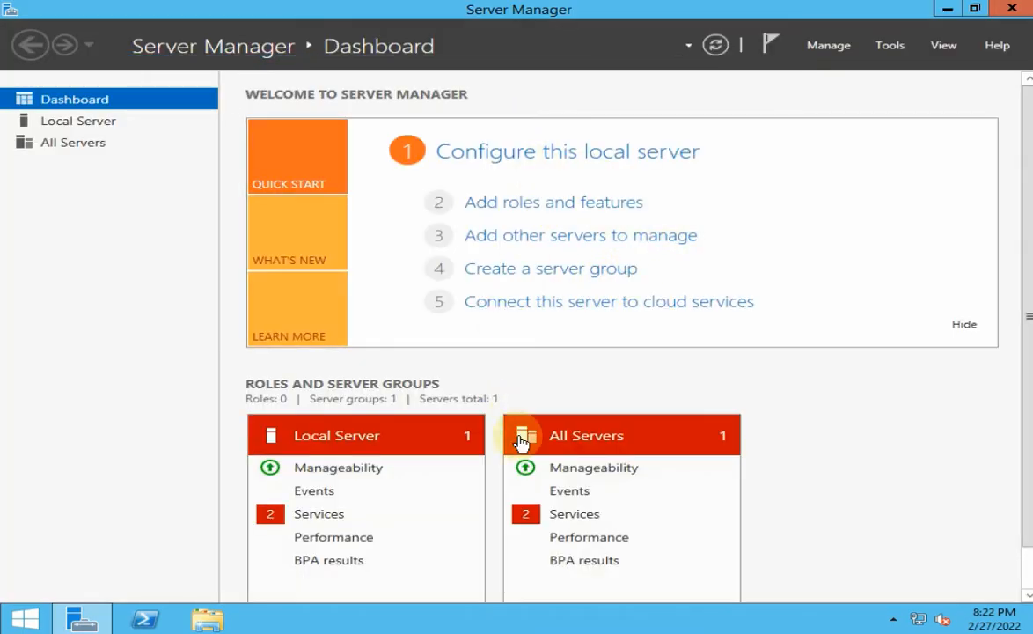
scroll(330, 431, "down", 1)
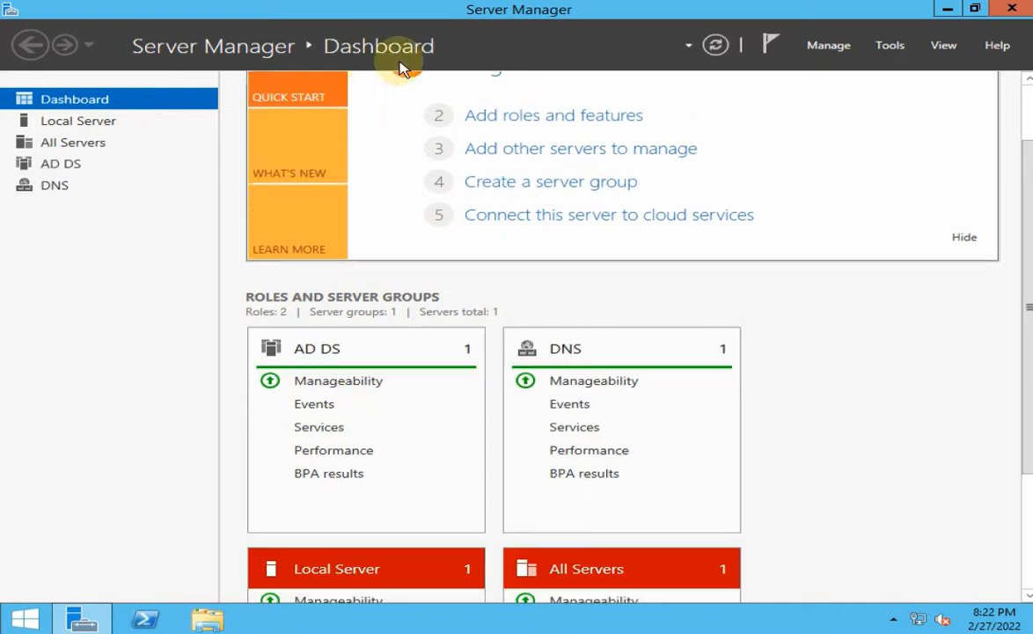
scroll(341, 410, "down", 3)
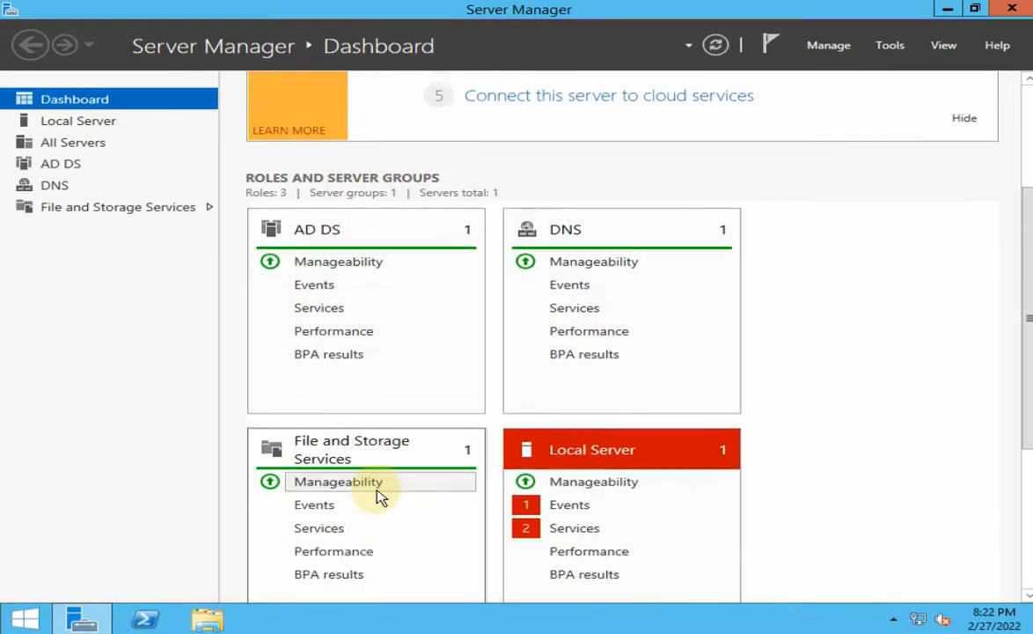
scroll(354, 489, "up", 3)
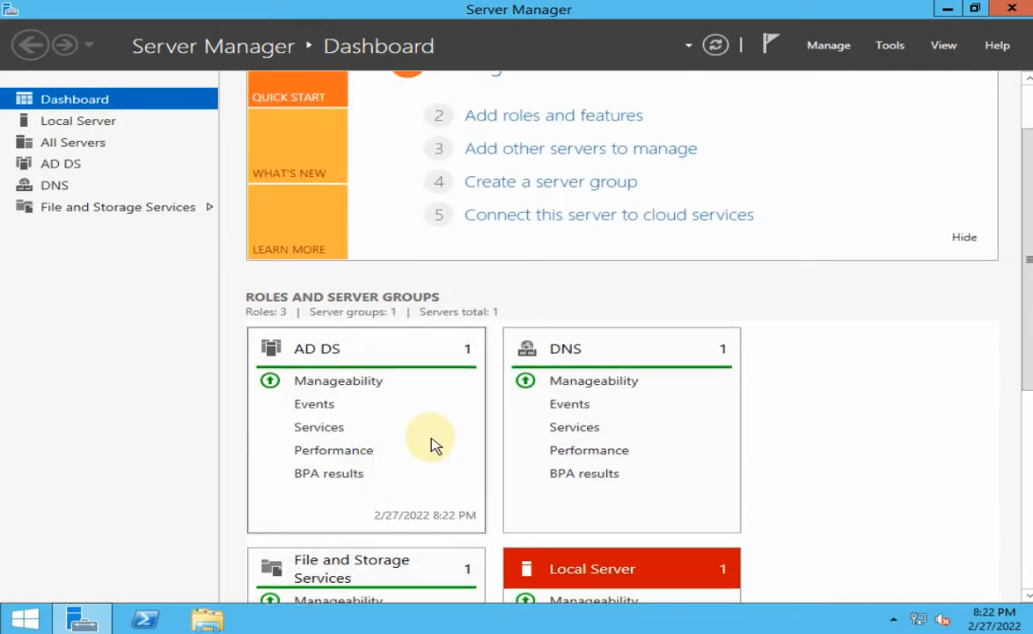
scroll(387, 462, "up", 2)
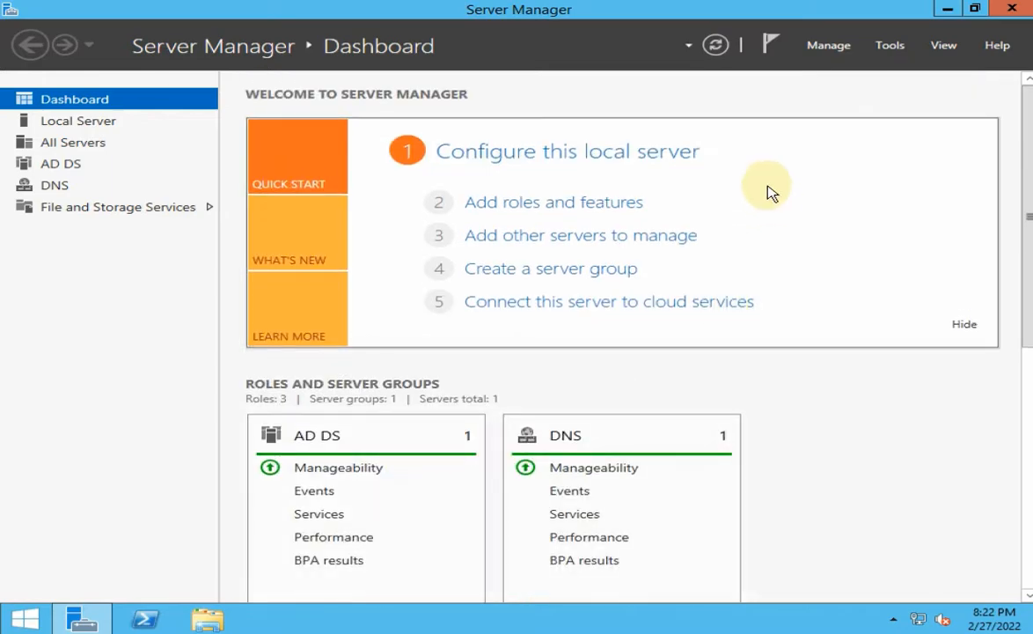
Step: Minimise Server Manager and refresh the desktop several times
left_click(947, 10)
right_click(385, 213)
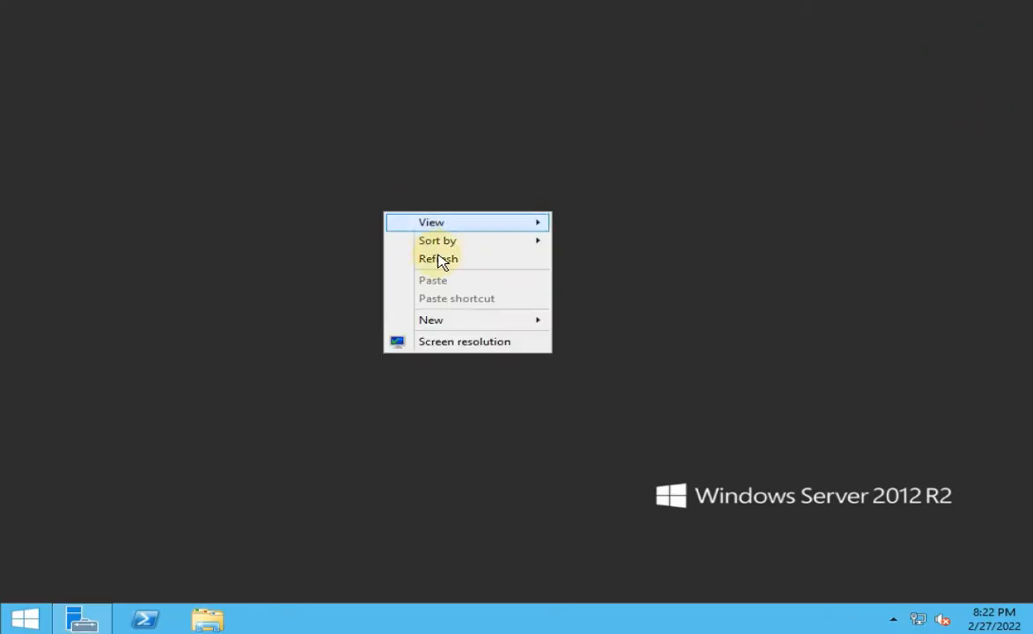
left_click(447, 264)
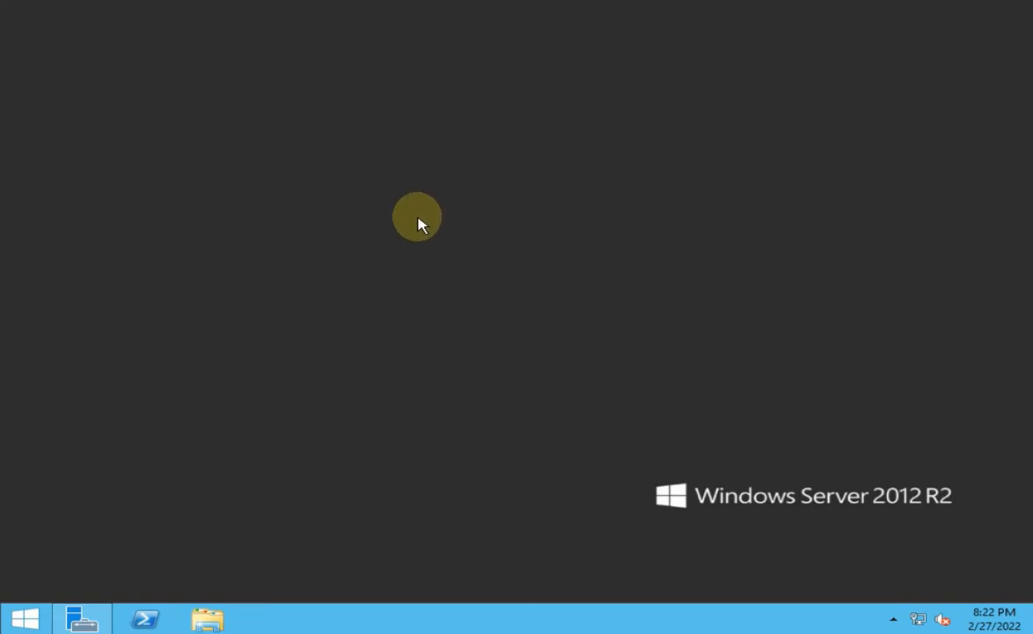
right_click(424, 217)
left_click(503, 266)
right_click(333, 216)
left_click(402, 259)
right_click(137, 123)
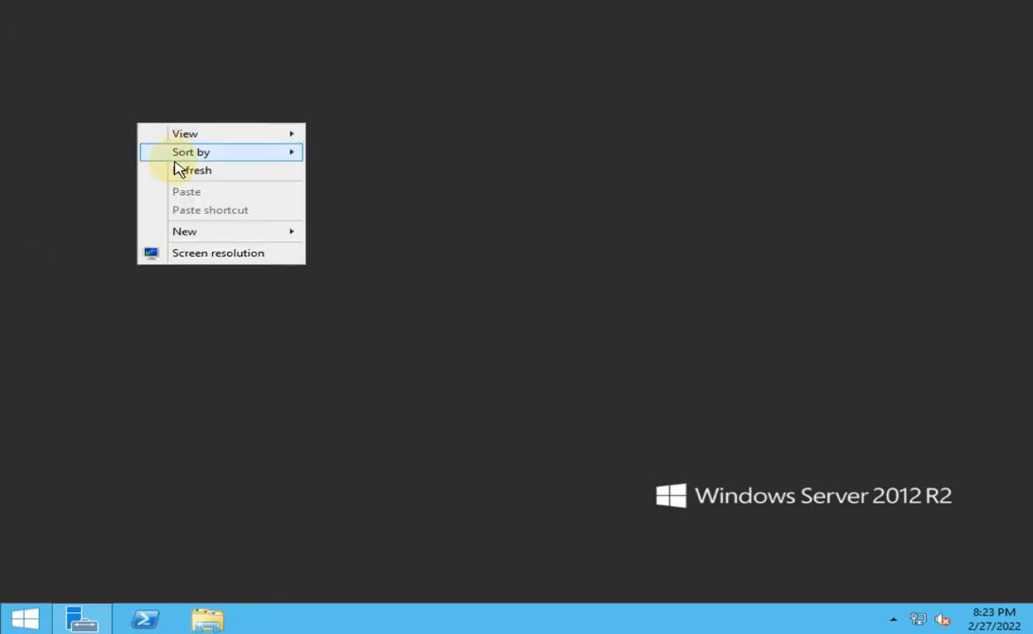
left_click(175, 168)
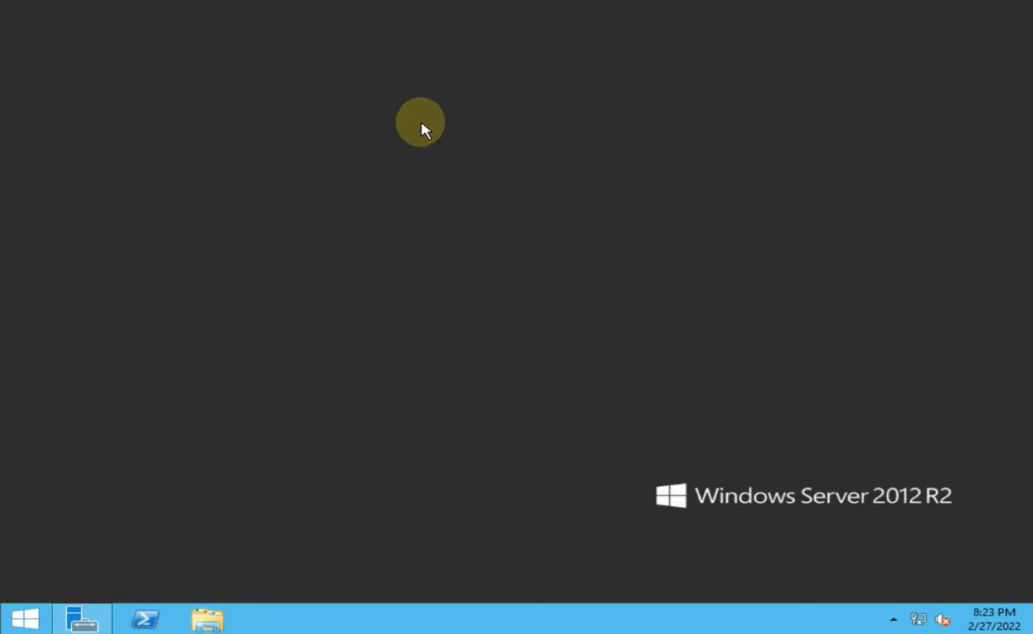
Step: Check which options the desktop's context menu offers, then dismiss it
right_click(400, 170)
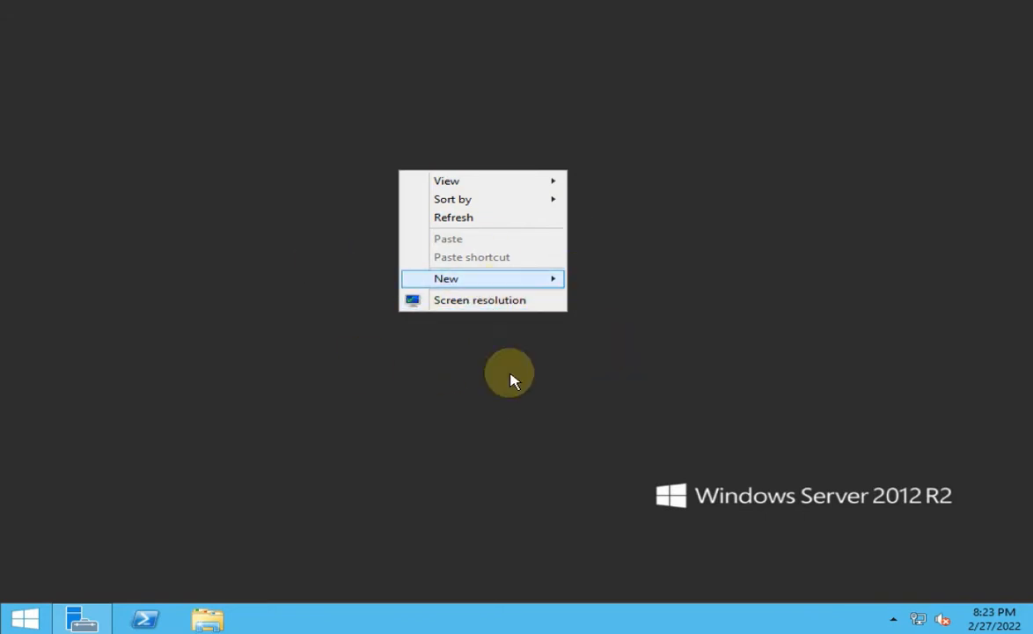
right_click(348, 214)
left_click(305, 399)
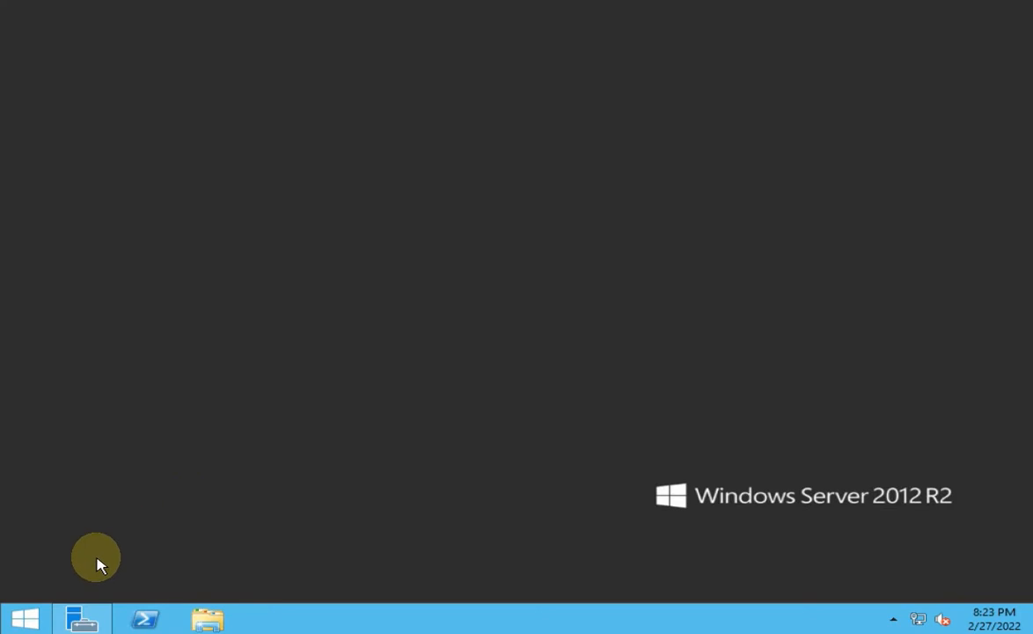
Step: Restore Server Manager and start adding roles and features as a role-based or feature-based installation on Server.nwl.pk
mouse_move(87, 615)
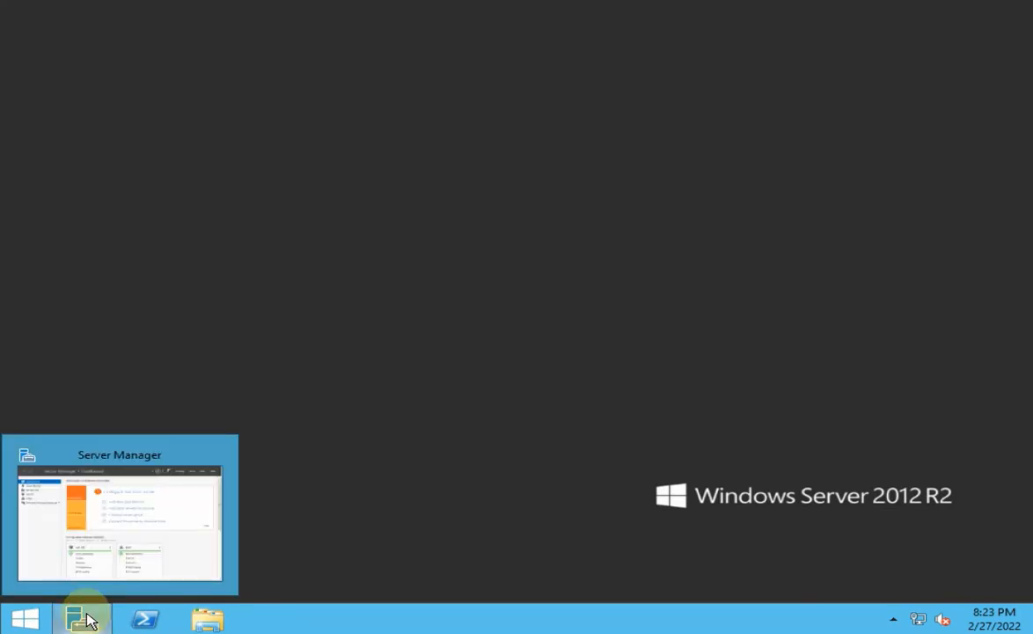
left_click(87, 620)
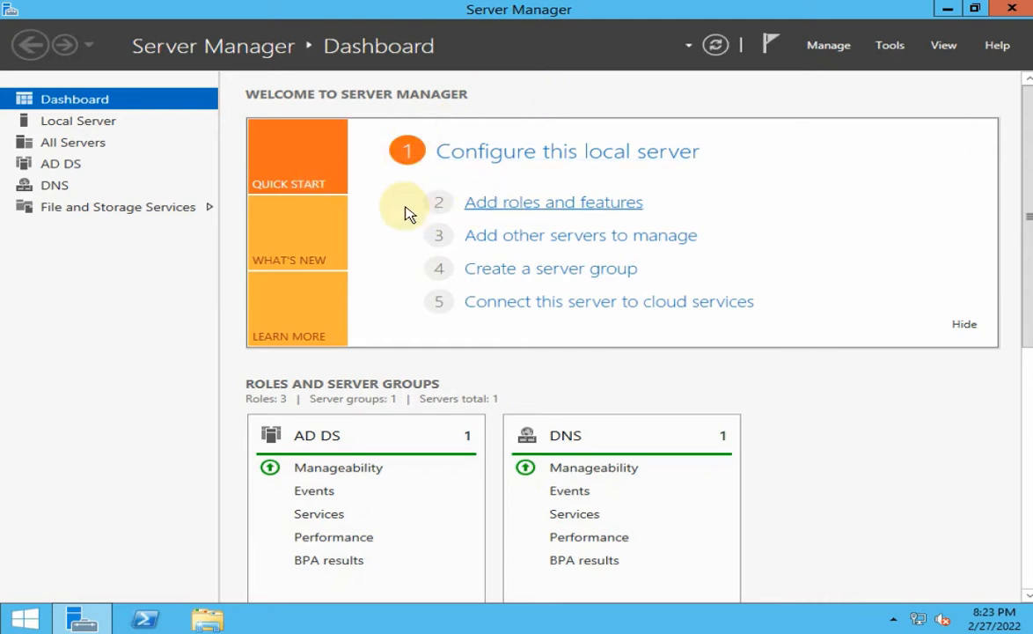
left_click(527, 203)
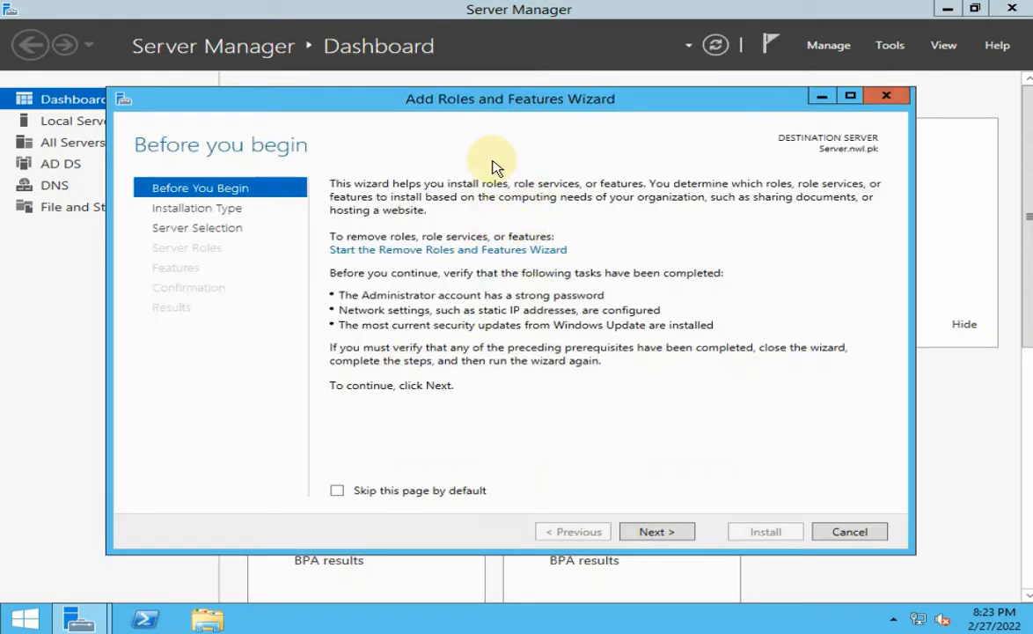
left_click(655, 532)
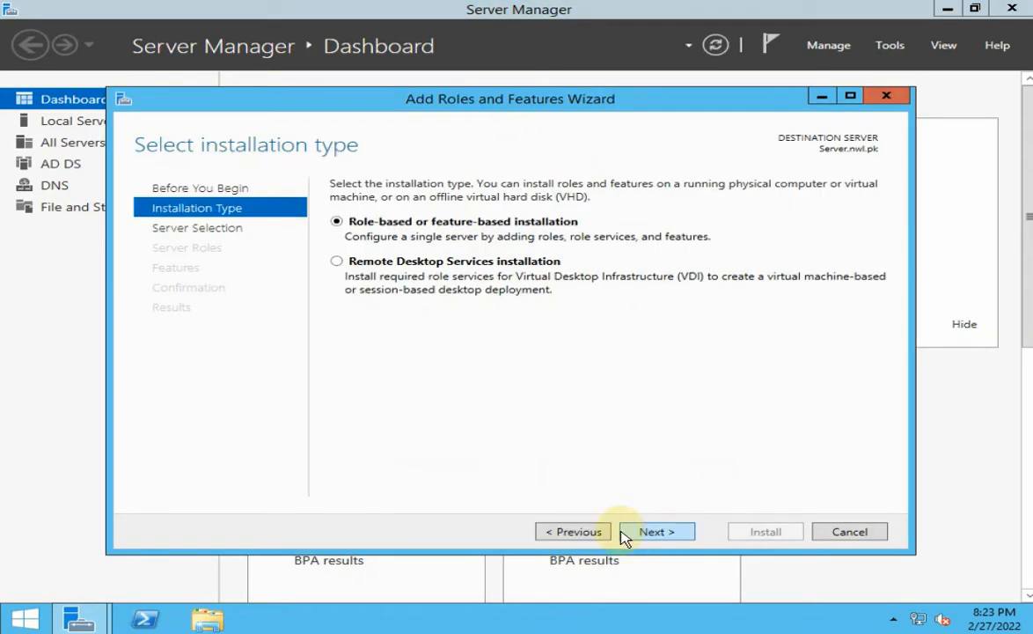
left_click(641, 535)
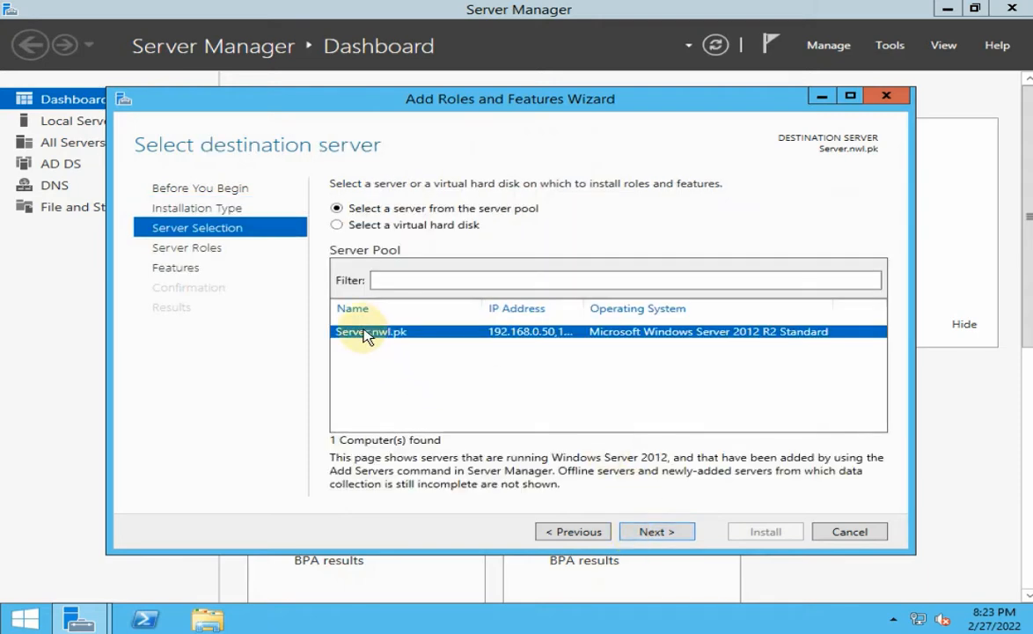
left_click(668, 533)
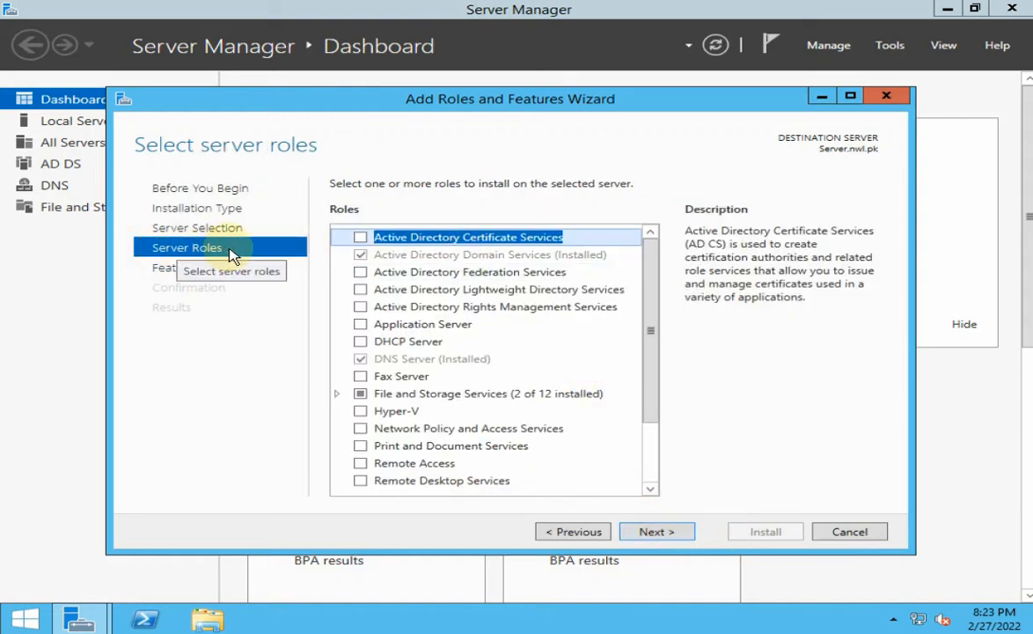
Step: Continue without adding server roles and select the Desktop Experience feature under User Interfaces and Infrastructure
left_click_drag(650, 264, 650, 391)
scroll(392, 397, "up", 2)
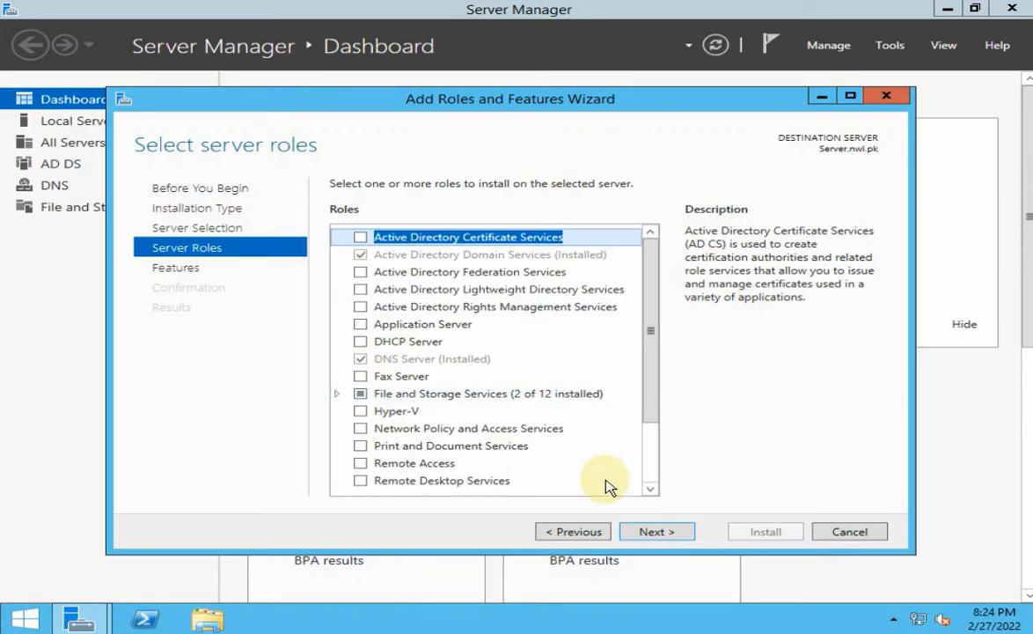
left_click(654, 532)
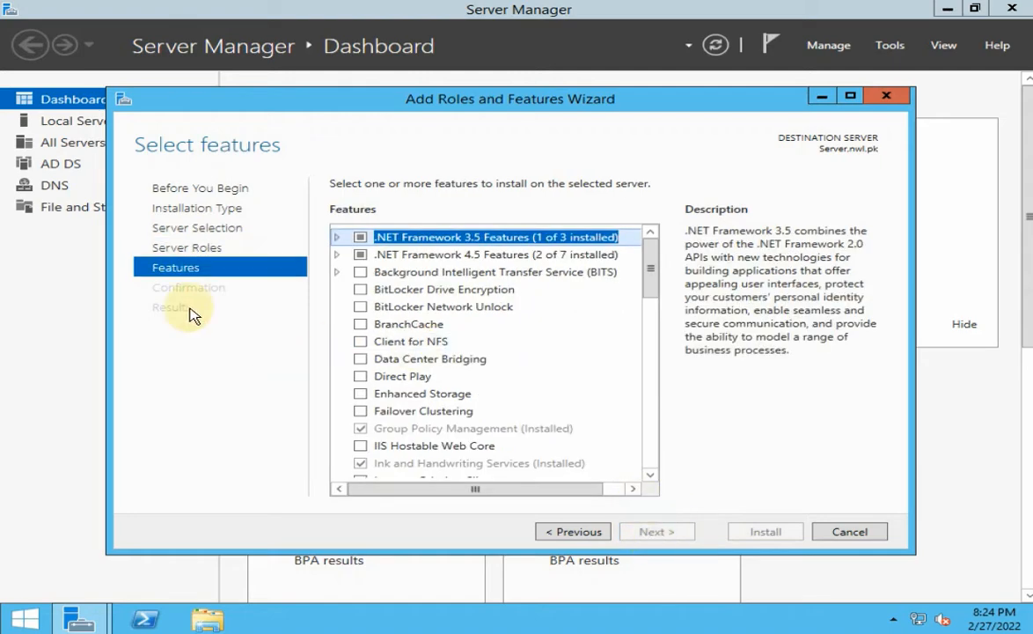
left_click_drag(652, 268, 652, 393)
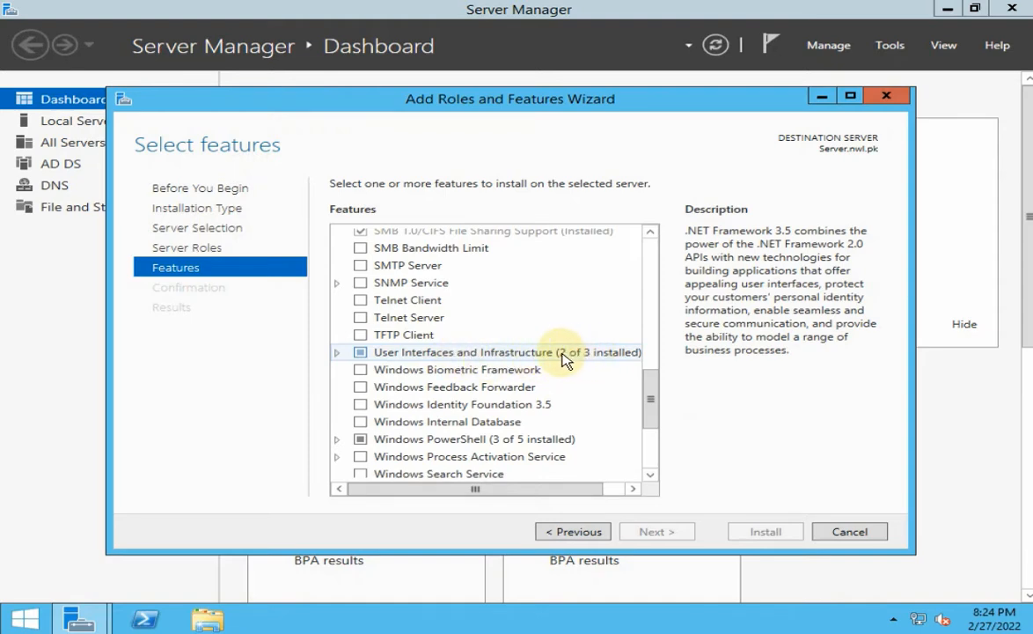
left_click(337, 352)
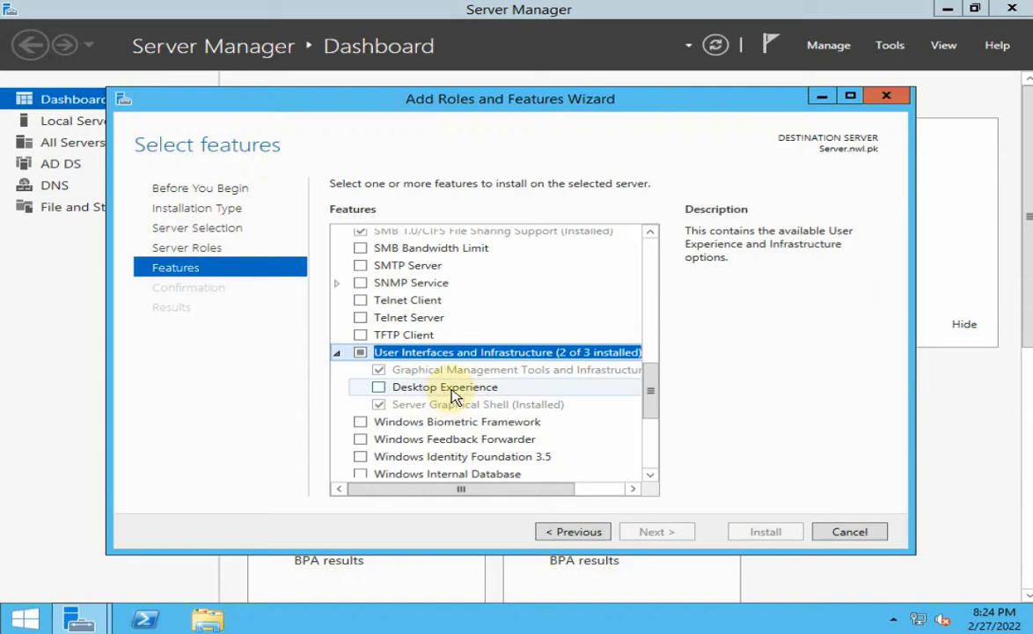
left_click(378, 388)
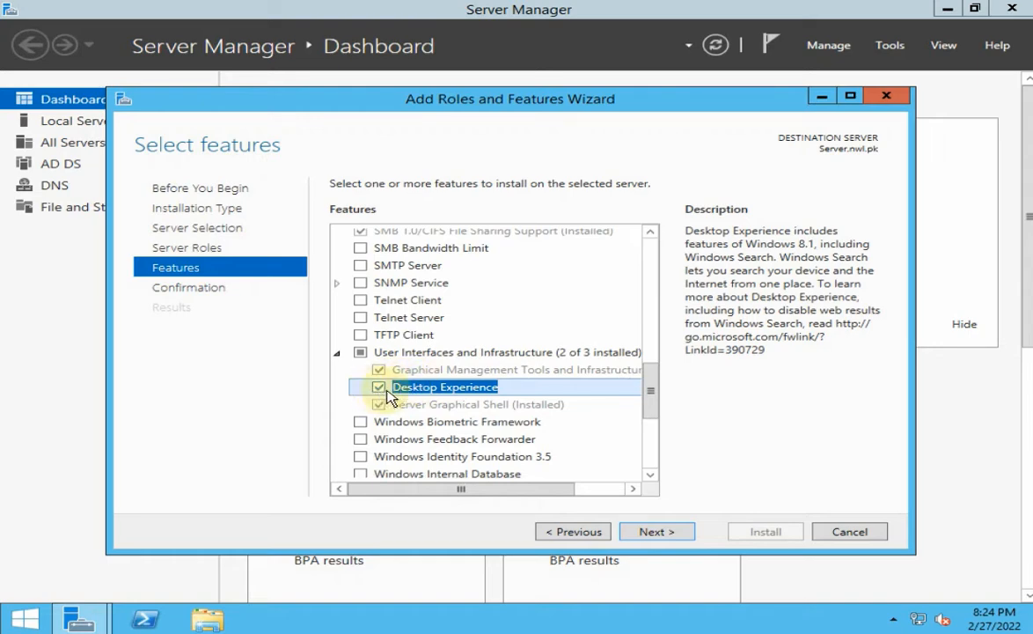
Step: Install the selected Desktop Experience feature without automatic restart and close the wizard once the installation has run
left_click(655, 530)
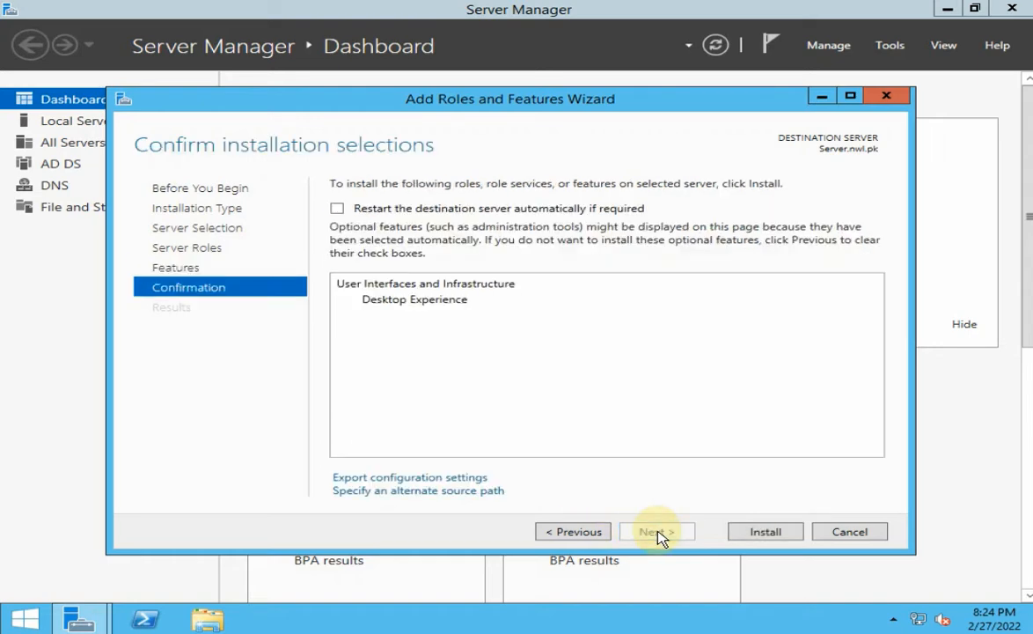
left_click(747, 534)
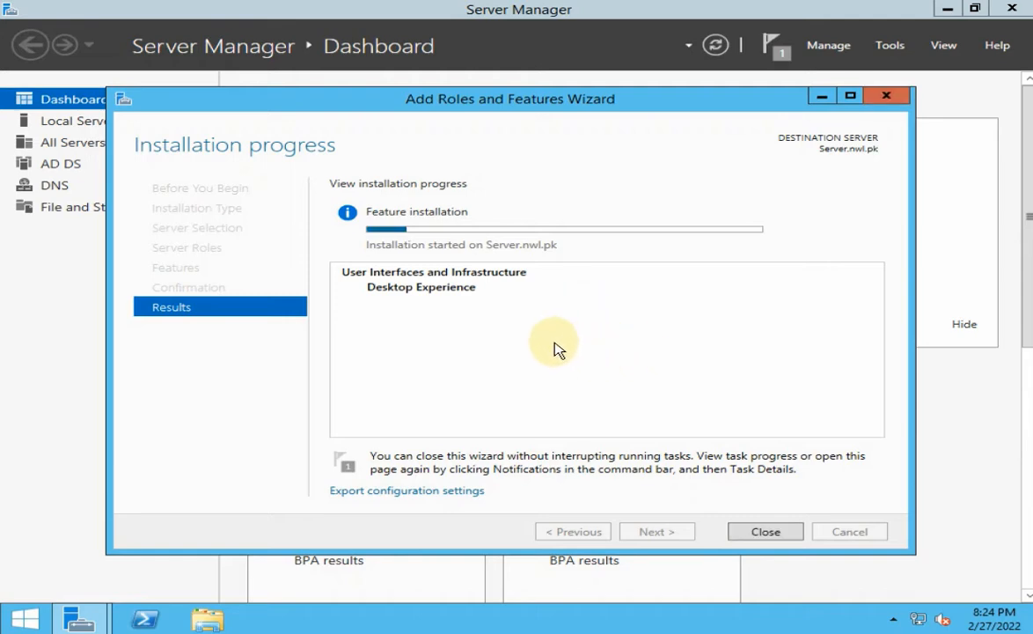
mouse_move(514, 236)
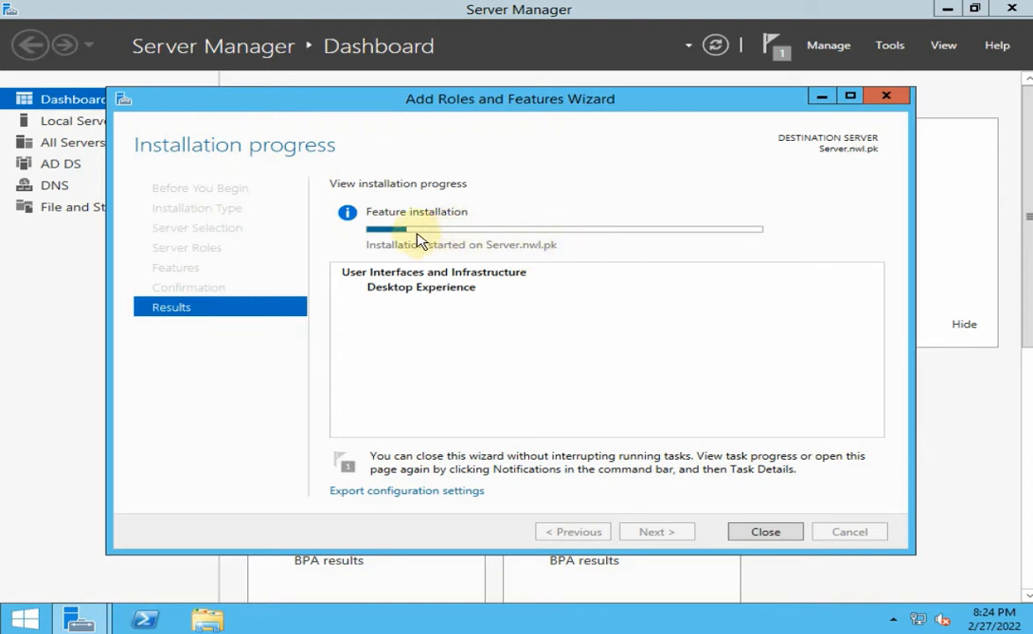
mouse_move(403, 237)
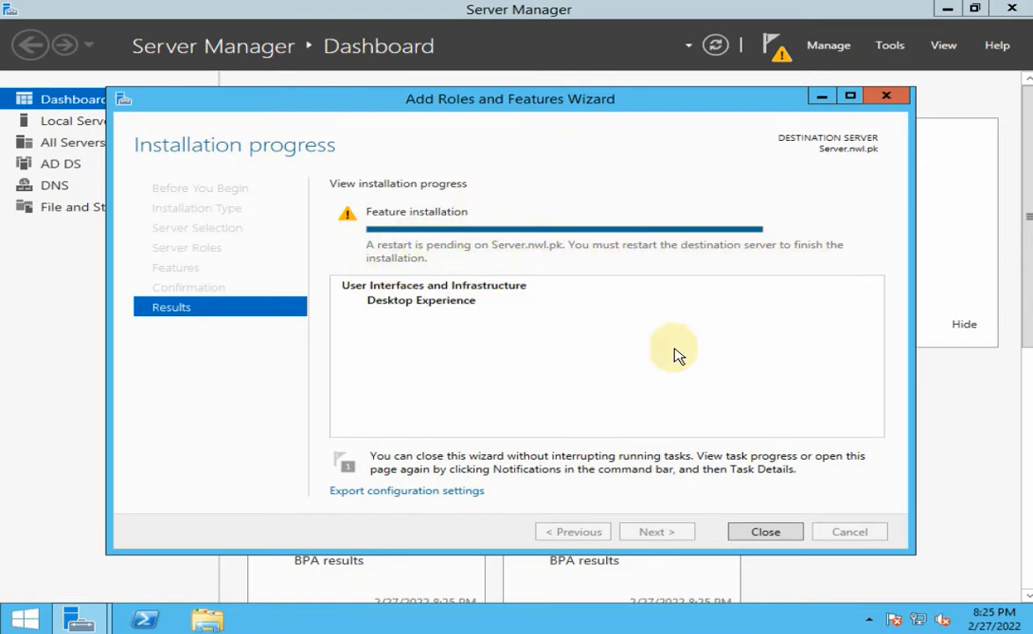
left_click(766, 533)
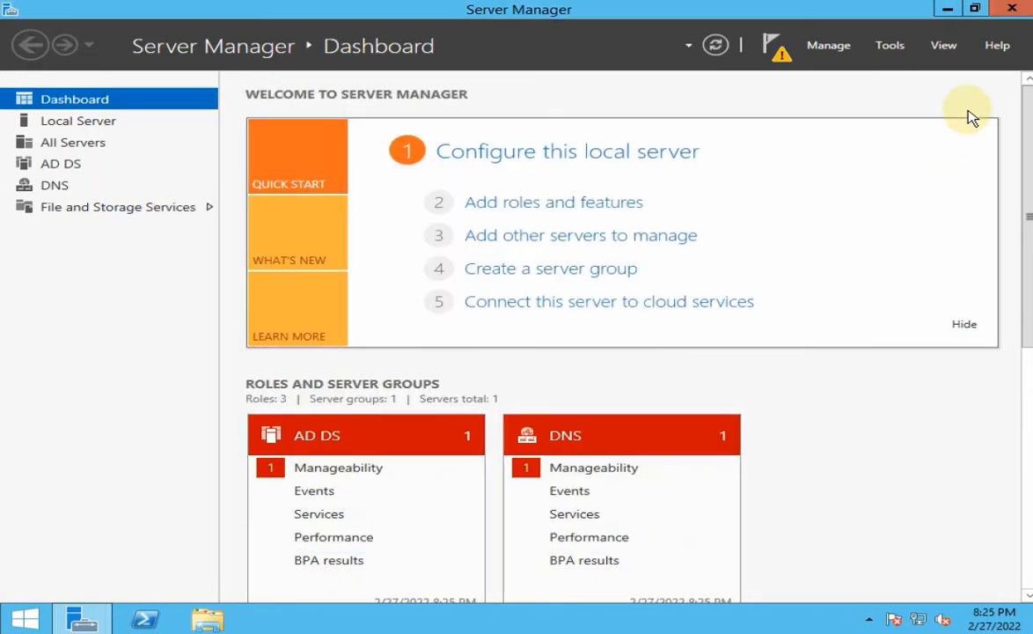
Step: Close Server Manager and check the desktop's context menu again
left_click(1008, 10)
right_click(539, 221)
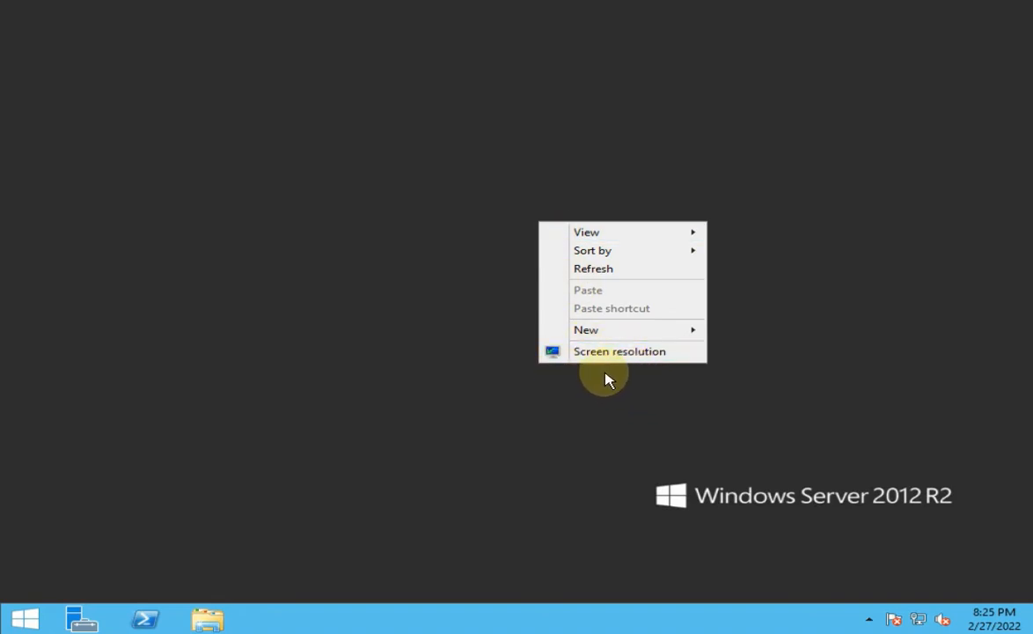
left_click(440, 411)
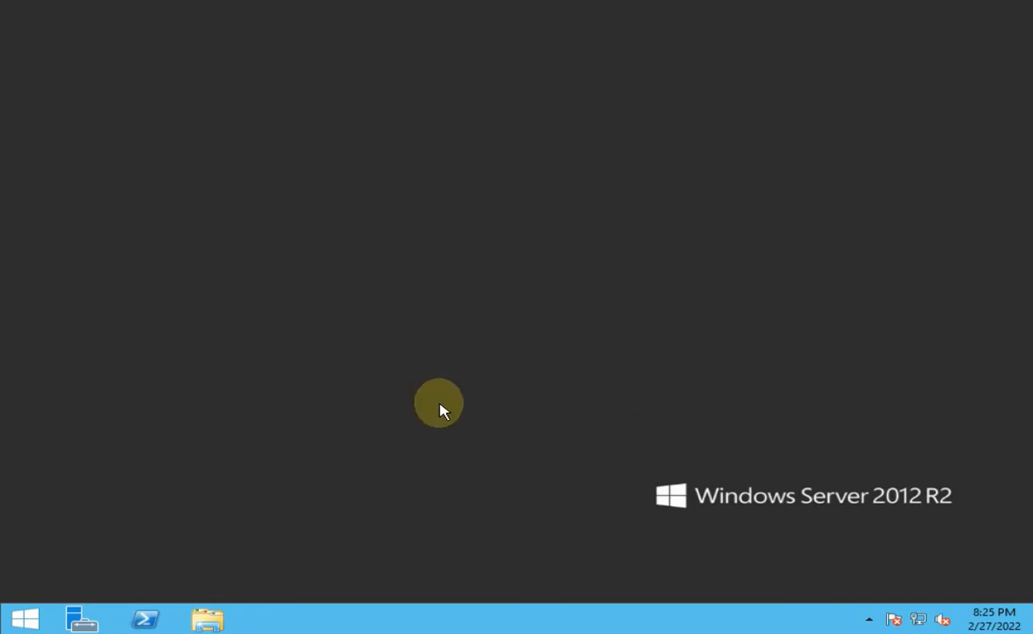
Step: Restart the server with the reason Other (Unplanned)
left_click(20, 619)
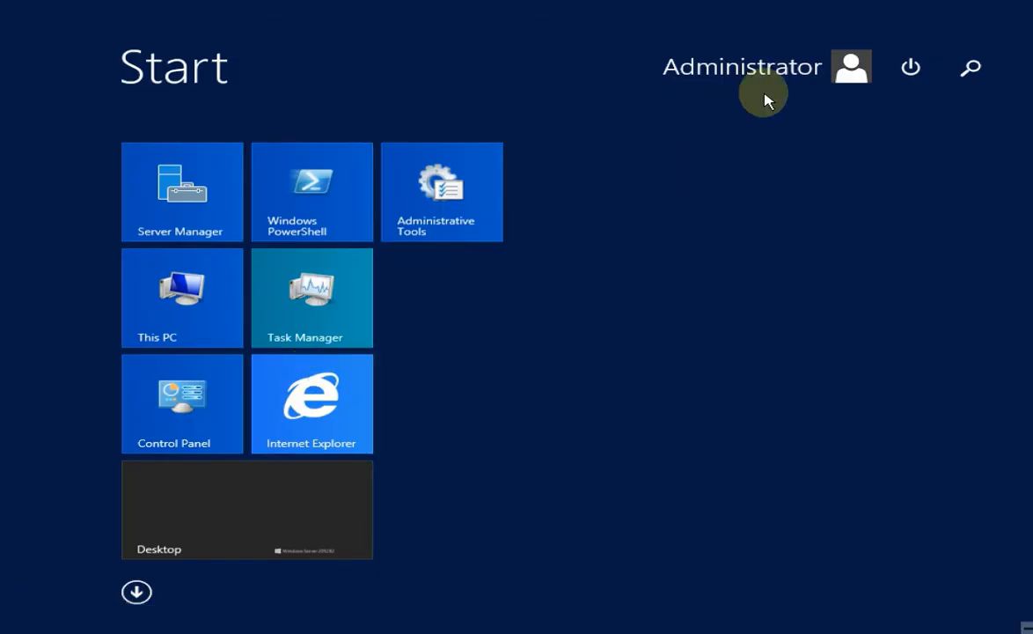
left_click(912, 69)
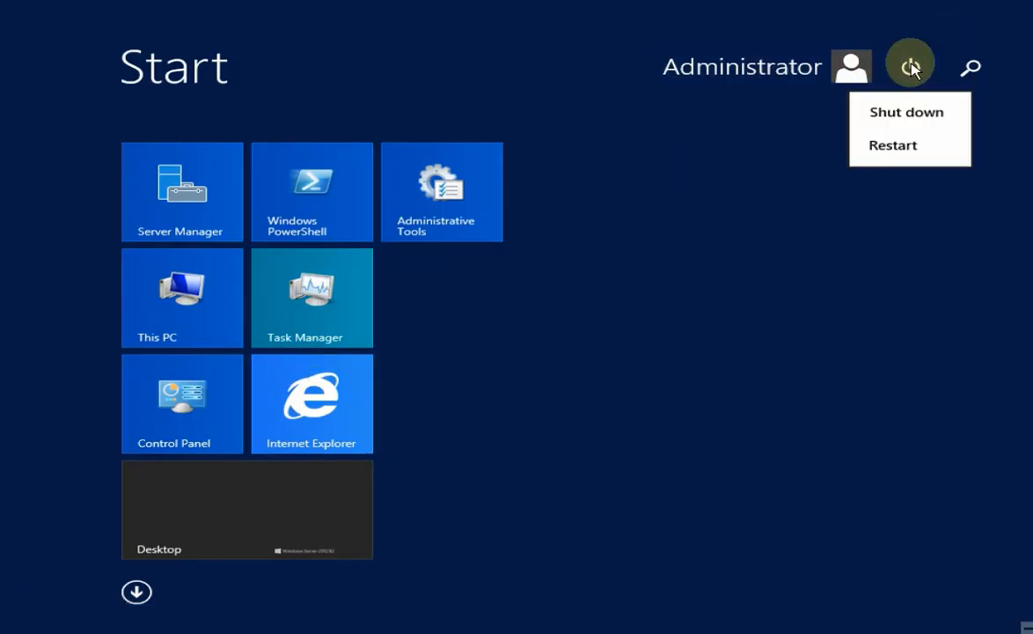
left_click(893, 148)
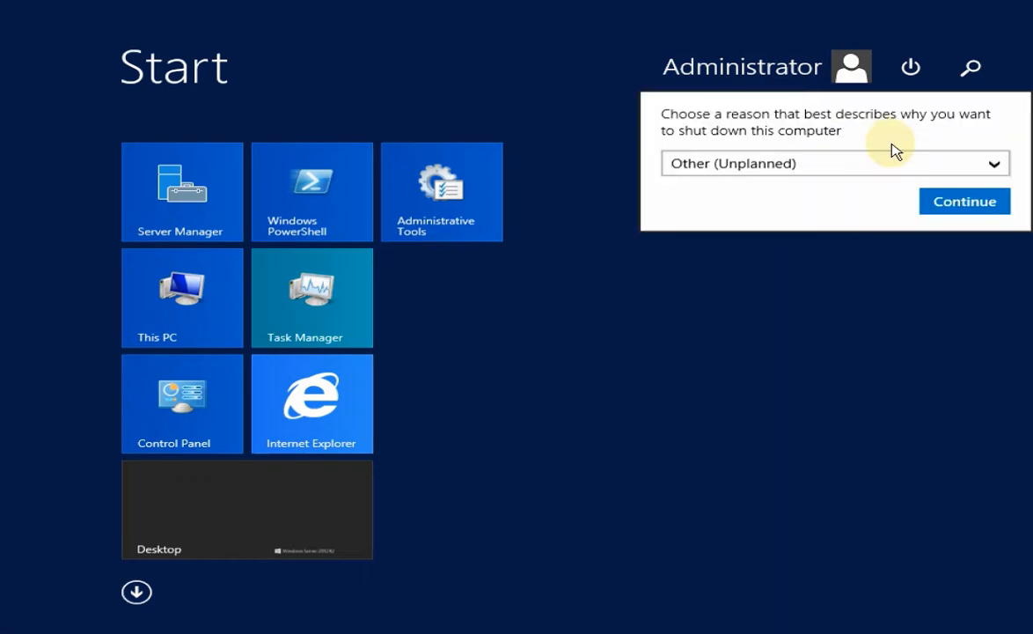
left_click(891, 163)
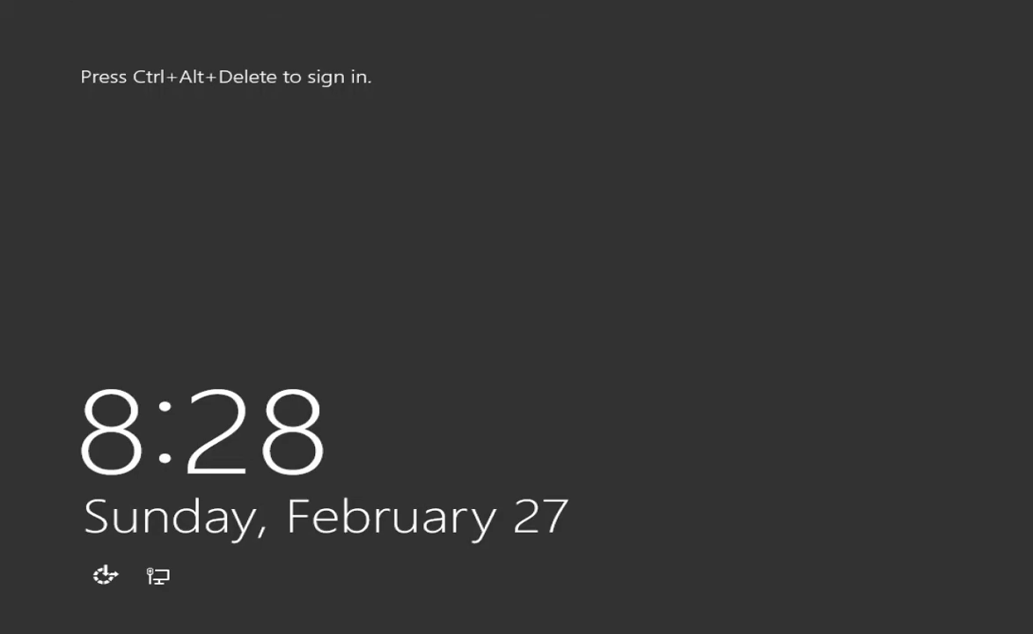
Step: Unlock the sign-in screen and sign in to the restarted server with the account password
key("ctrl+alt+Delete")
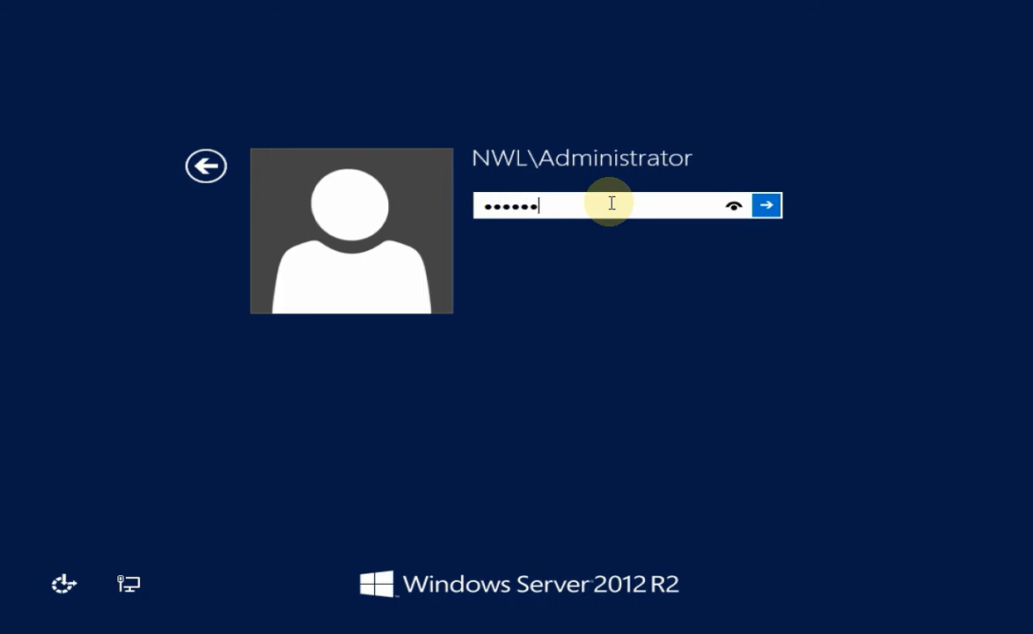
key("Return")
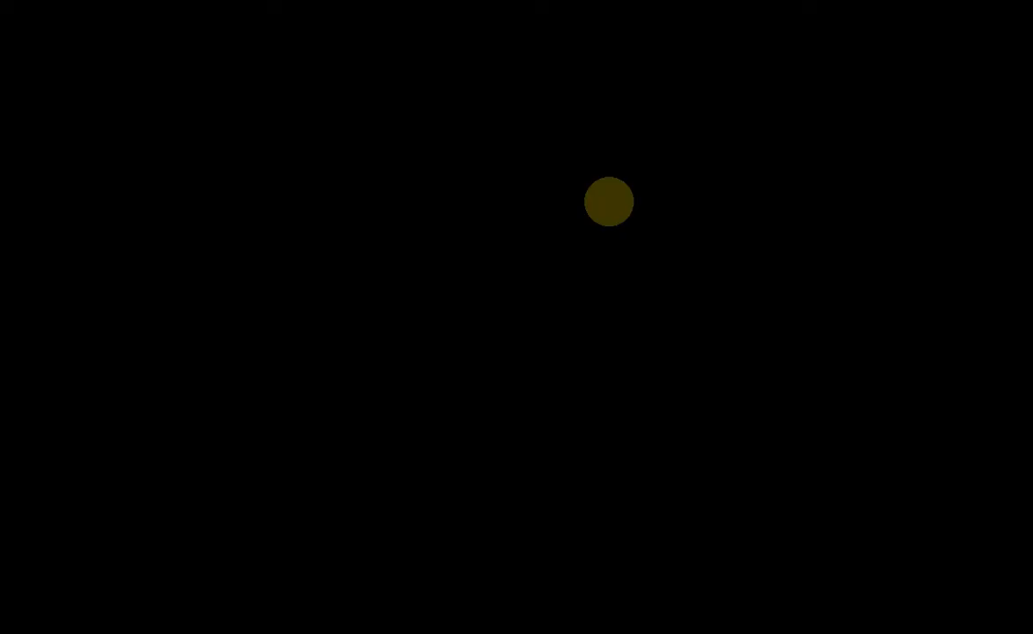
Step: Open the desktop's Personalization settings
right_click(441, 192)
left_click(424, 204)
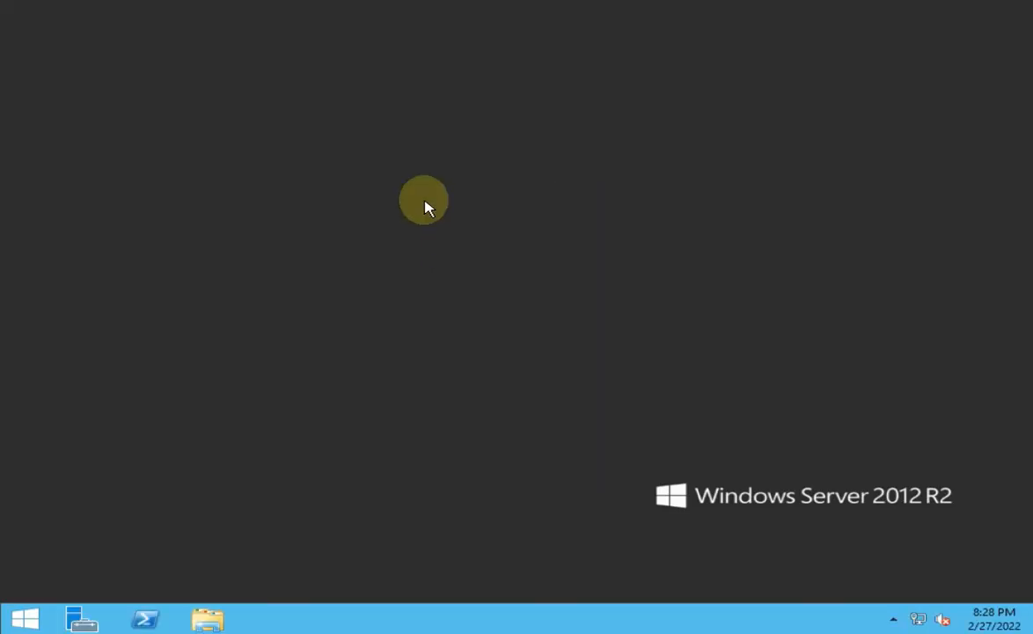
right_click(423, 201)
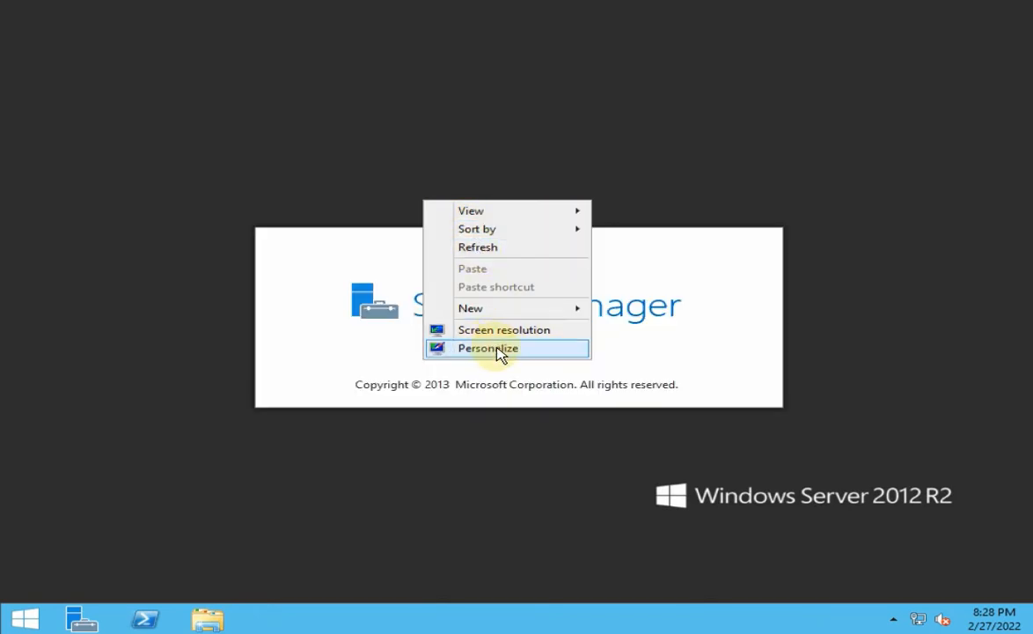
left_click(487, 349)
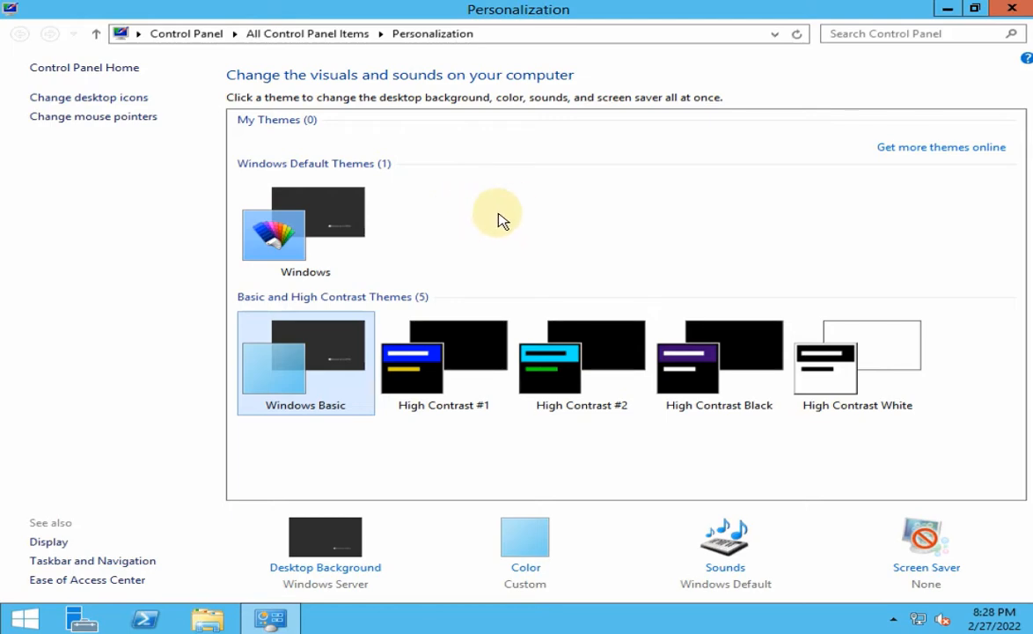
Step: Enable the Computer, User's Files, Network, Recycle Bin and Control Panel desktop icons and close the Personalization window
left_click(112, 100)
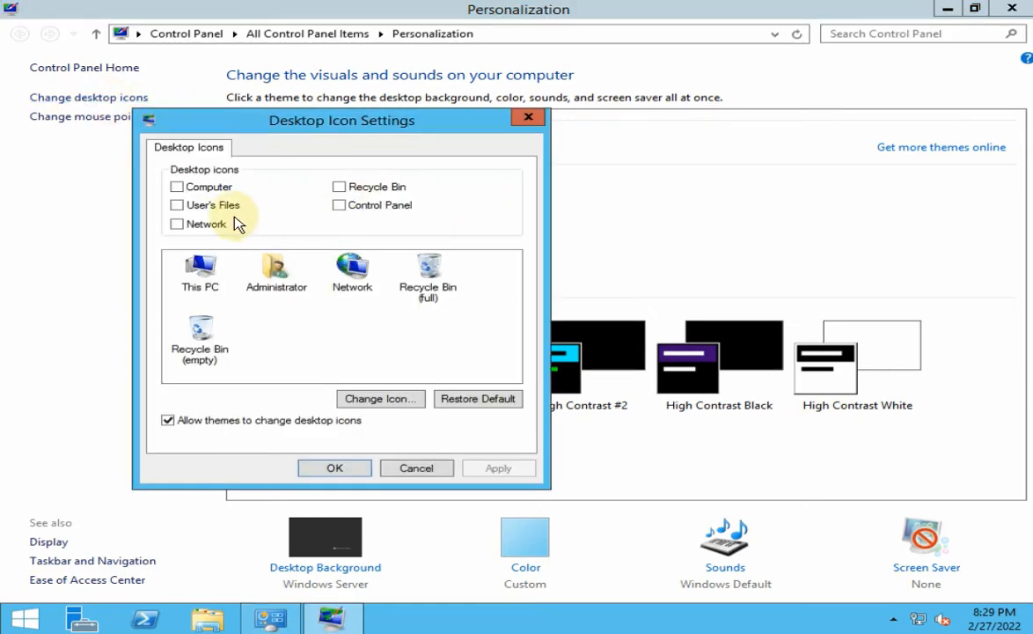
left_click(184, 188)
left_click(188, 206)
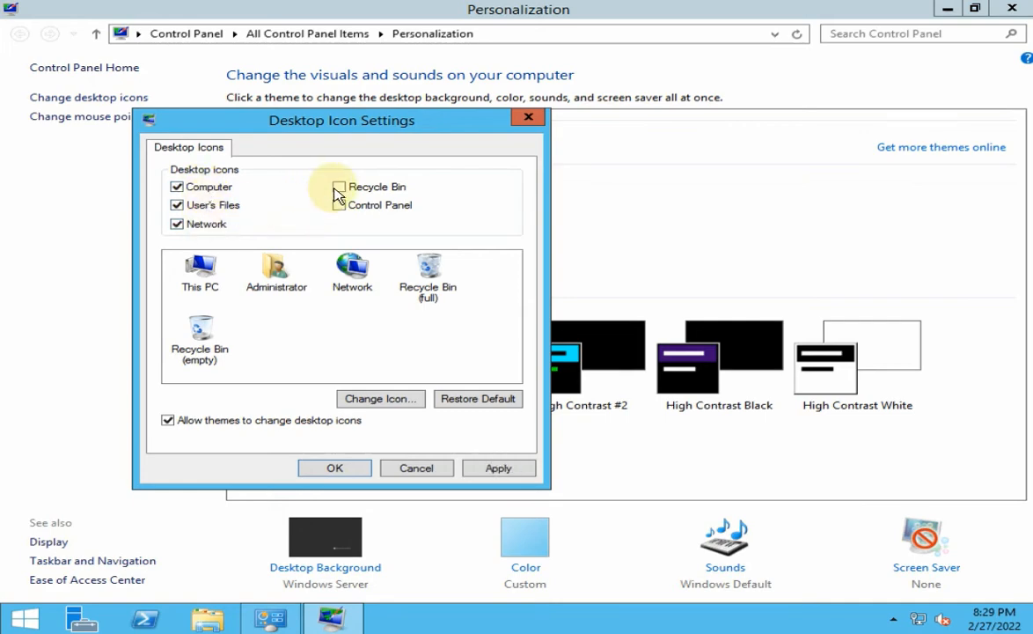
left_click(338, 187)
left_click(339, 205)
left_click(495, 470)
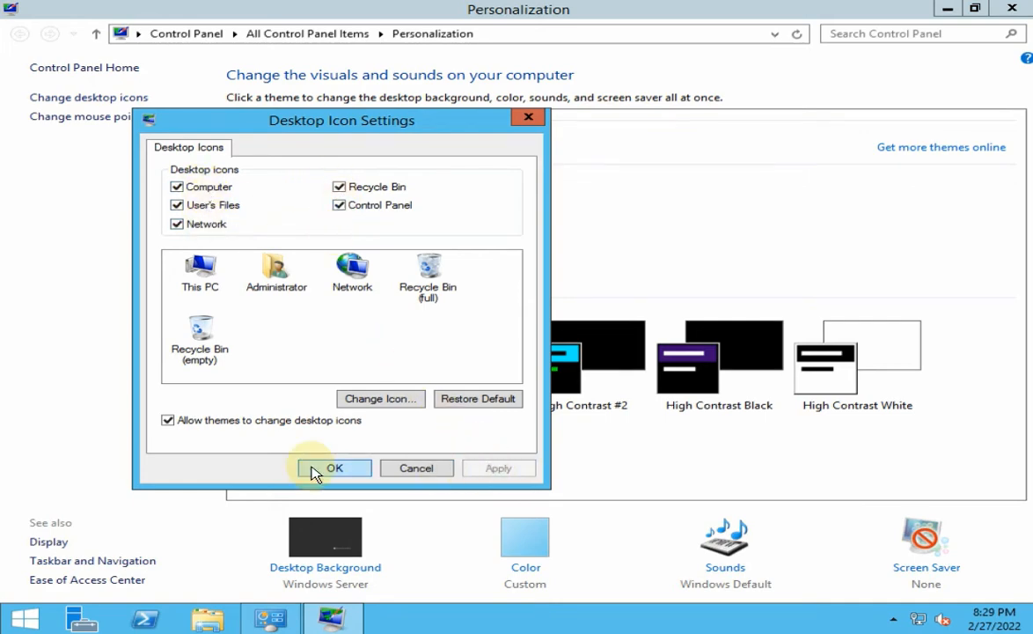
left_click(323, 469)
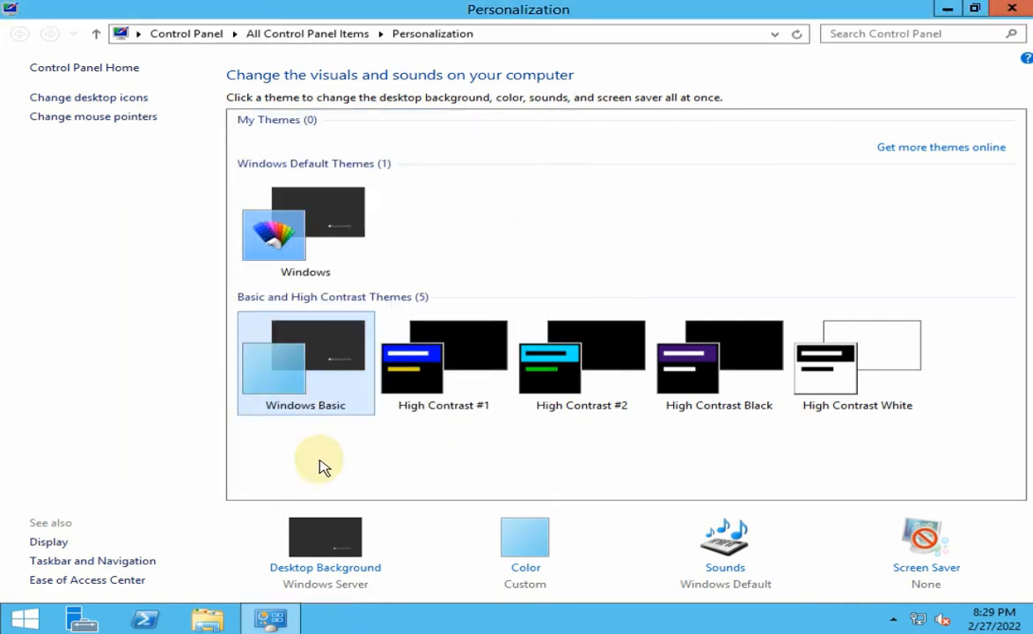
left_click(1012, 11)
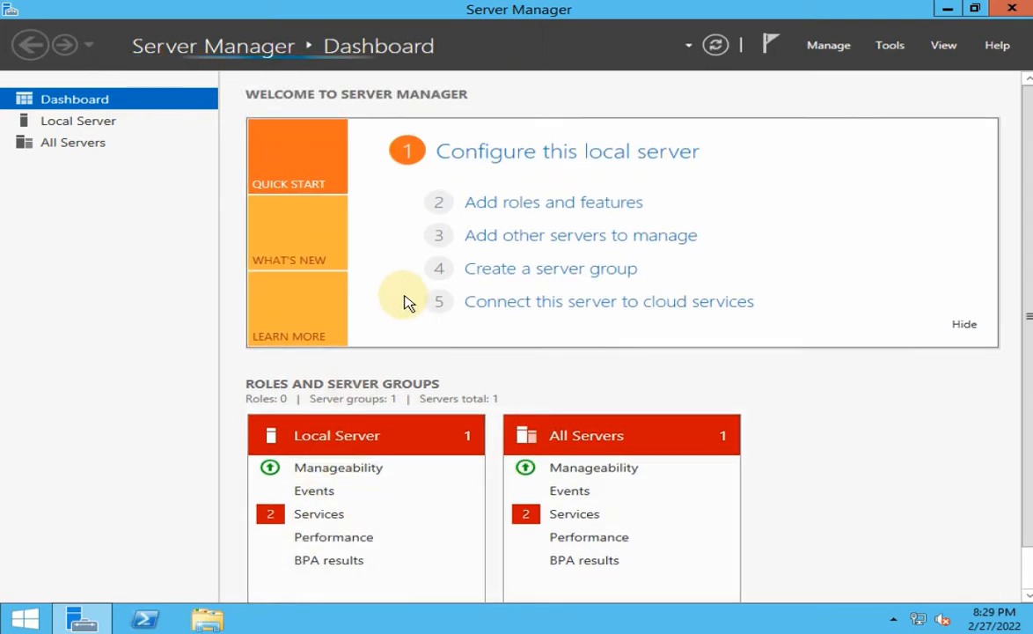
Step: Review the dashboard's roles and start adding roles and features, using role-based installation on Server.nwl.pk from the server pool
scroll(420, 414, "down", 3)
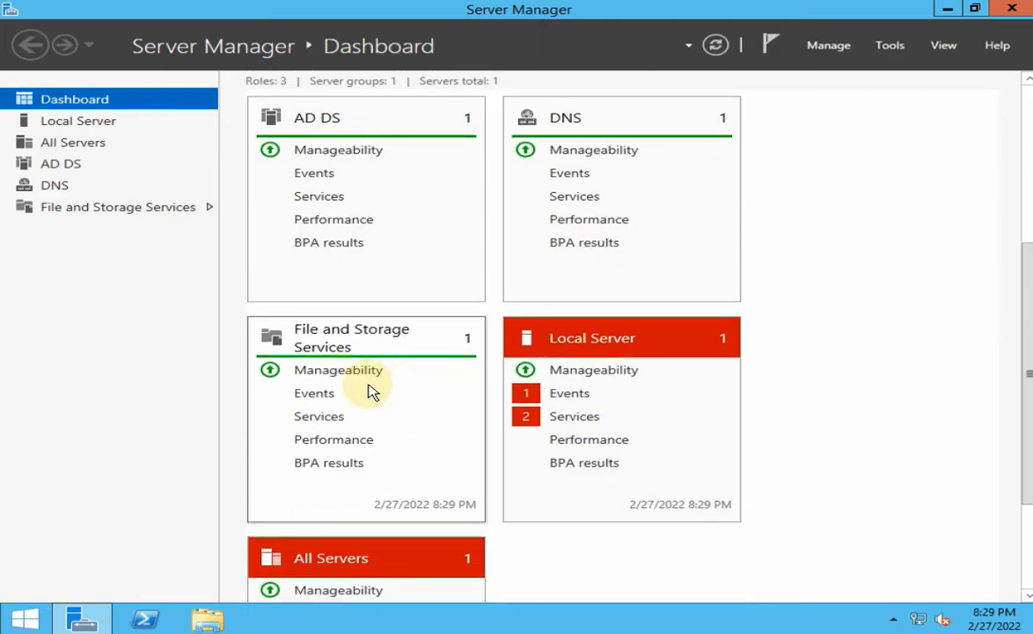
scroll(369, 391, "up", 3)
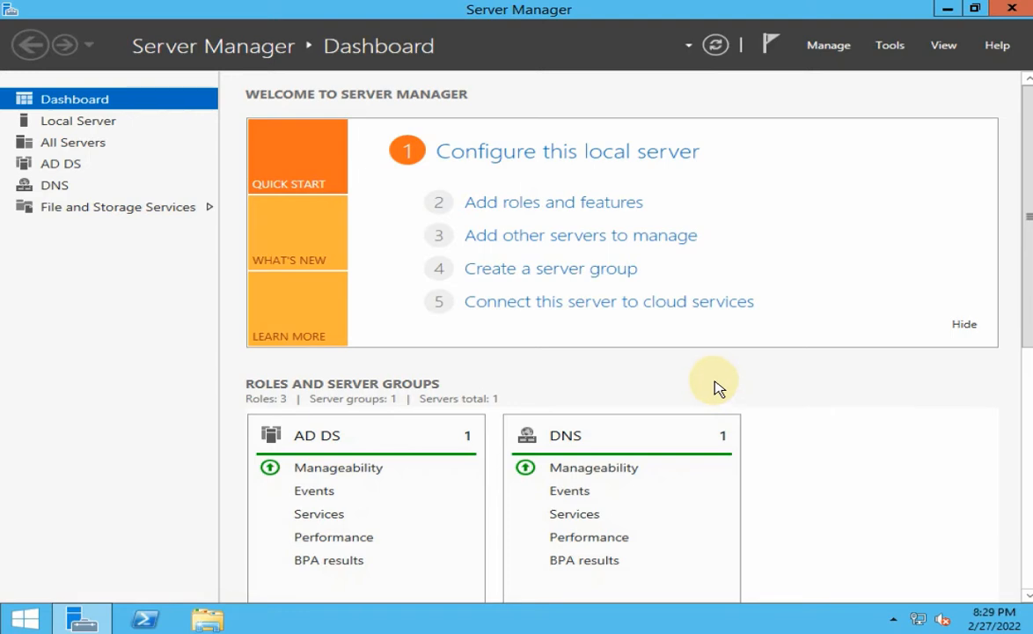
scroll(715, 385, "down", 8)
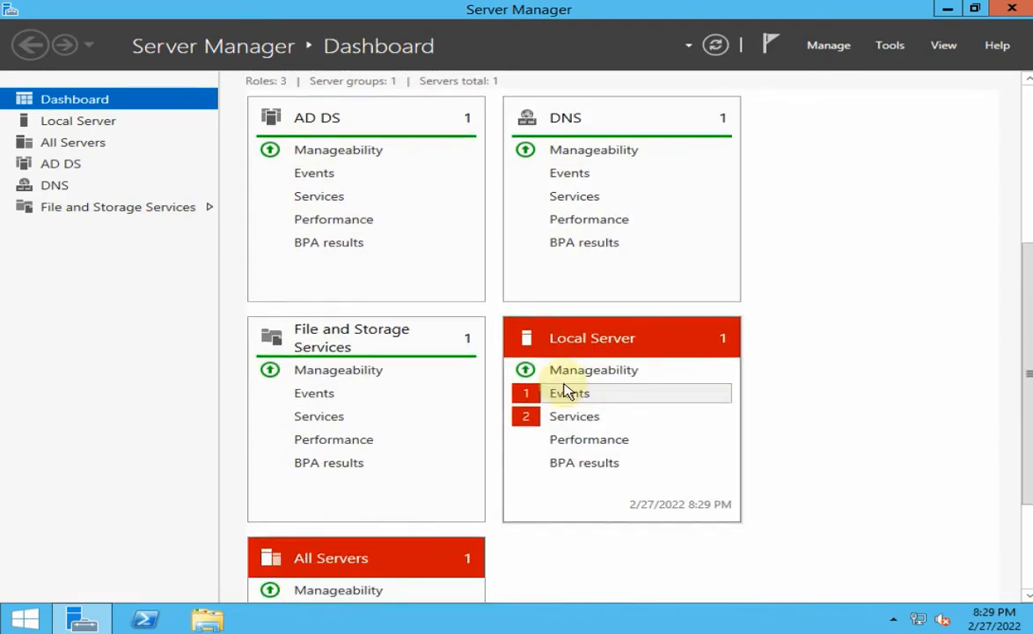
scroll(357, 456, "up", 4)
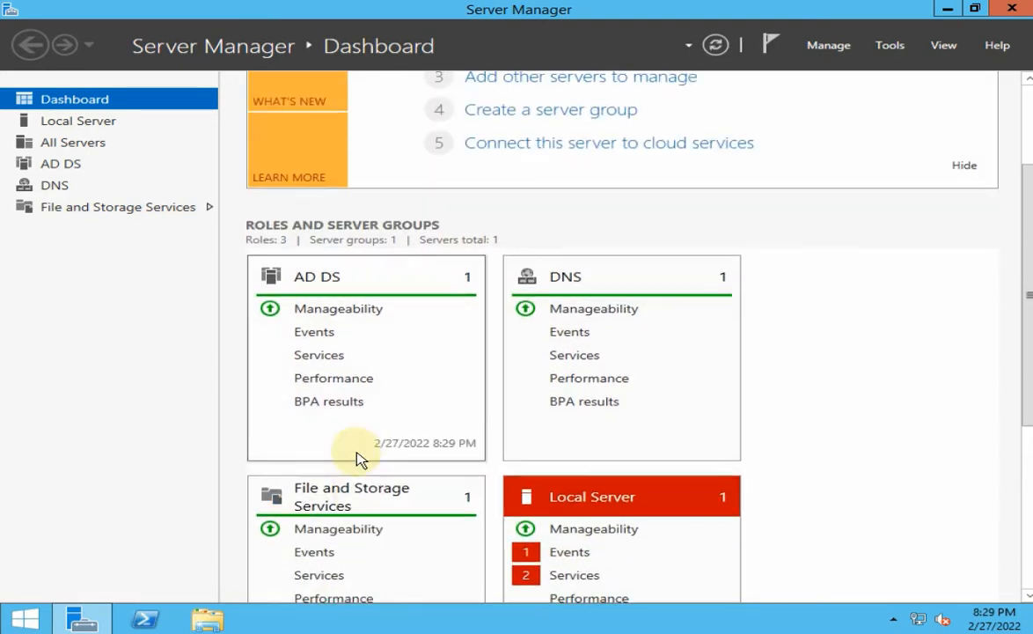
scroll(404, 431, "up", 4)
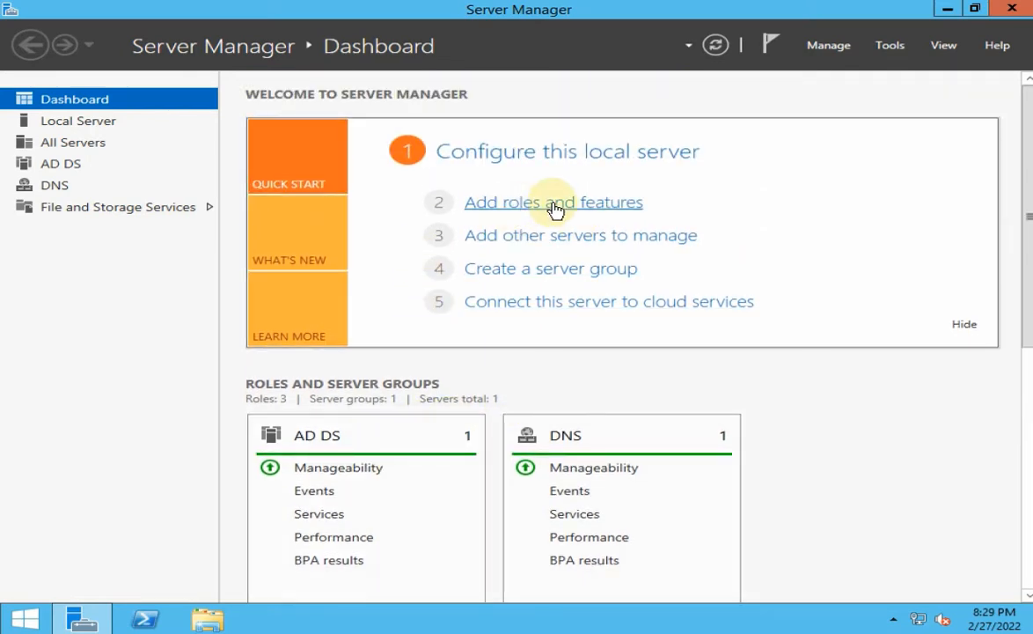
left_click(555, 210)
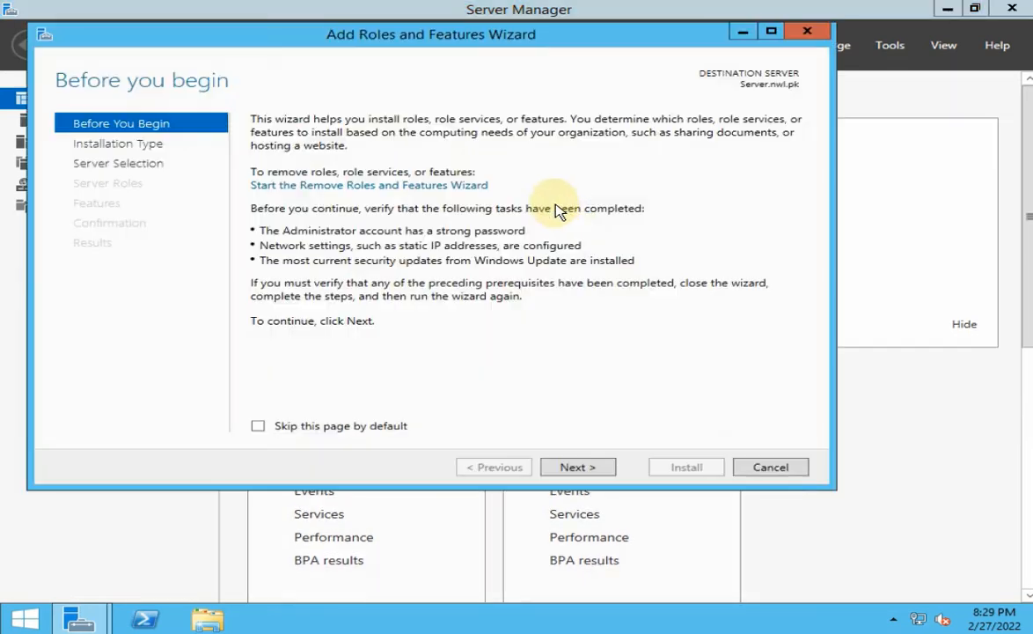
left_click(574, 470)
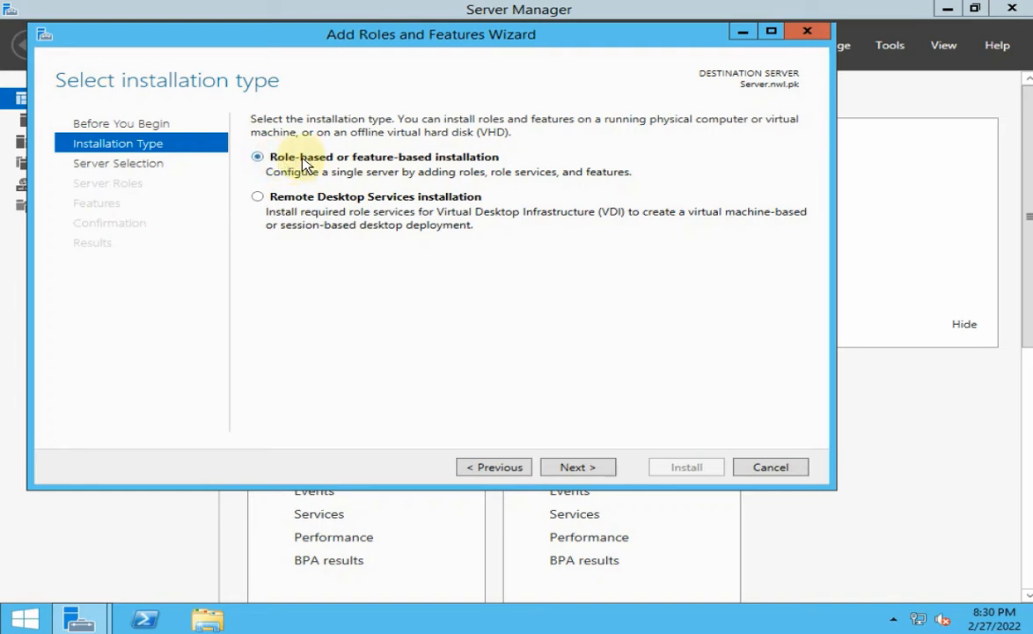
left_click(579, 466)
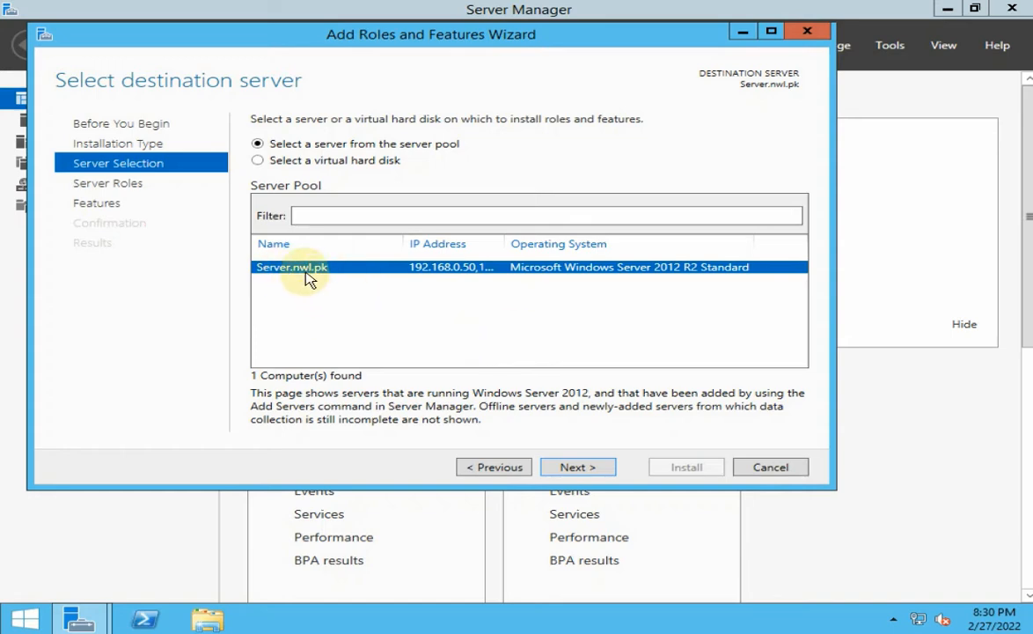
left_click(578, 467)
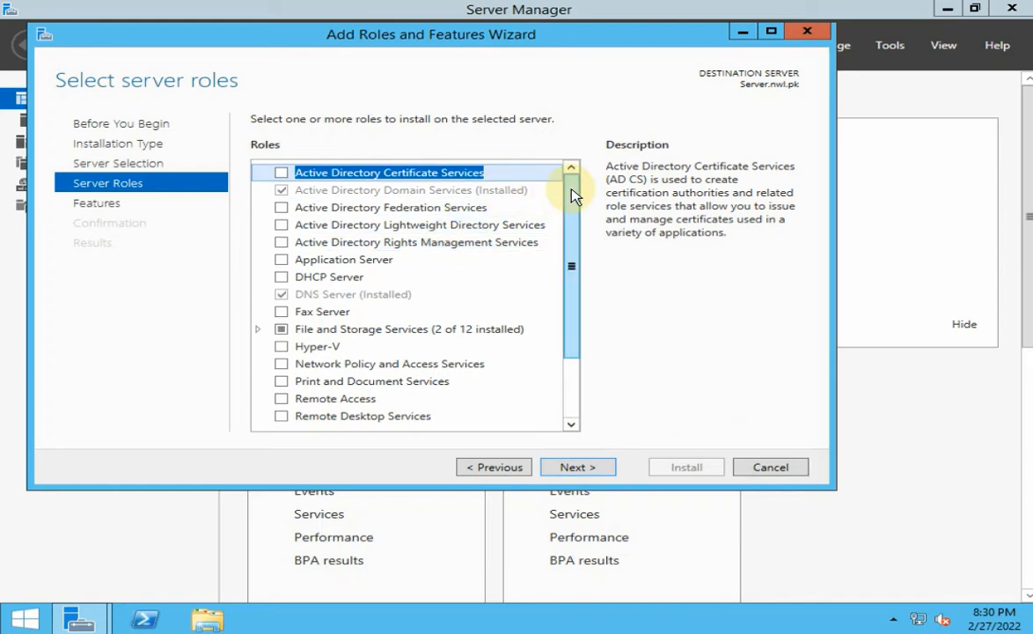
Step: Select the DHCP Server role together with its required management tools and continue to the feature selection
mouse_move(570, 195)
left_mouse_down()
mouse_move(568, 244)
mouse_move(567, 189)
left_mouse_up()
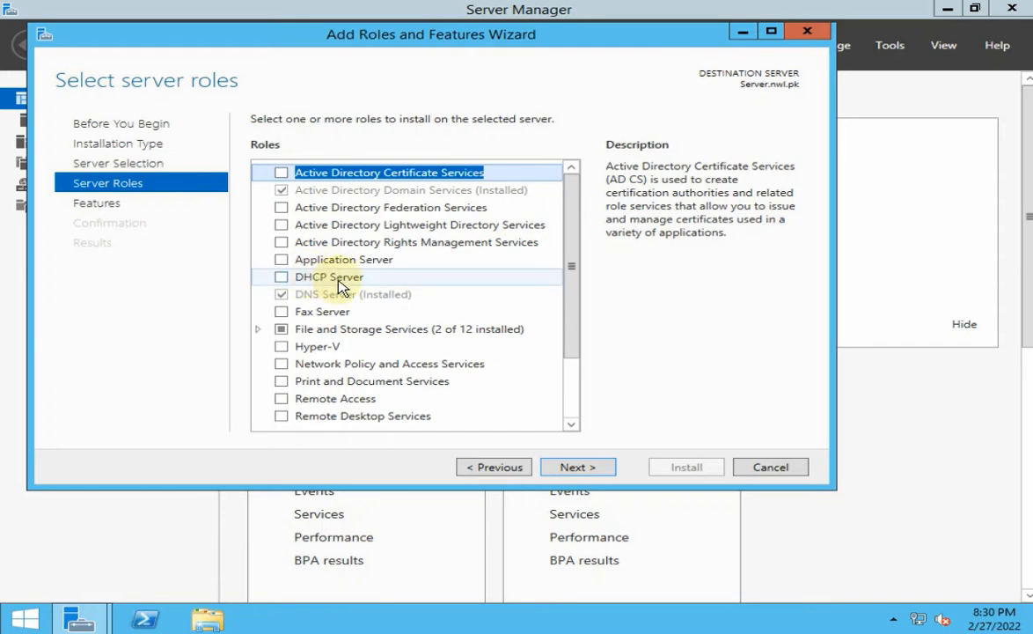
left_click(282, 278)
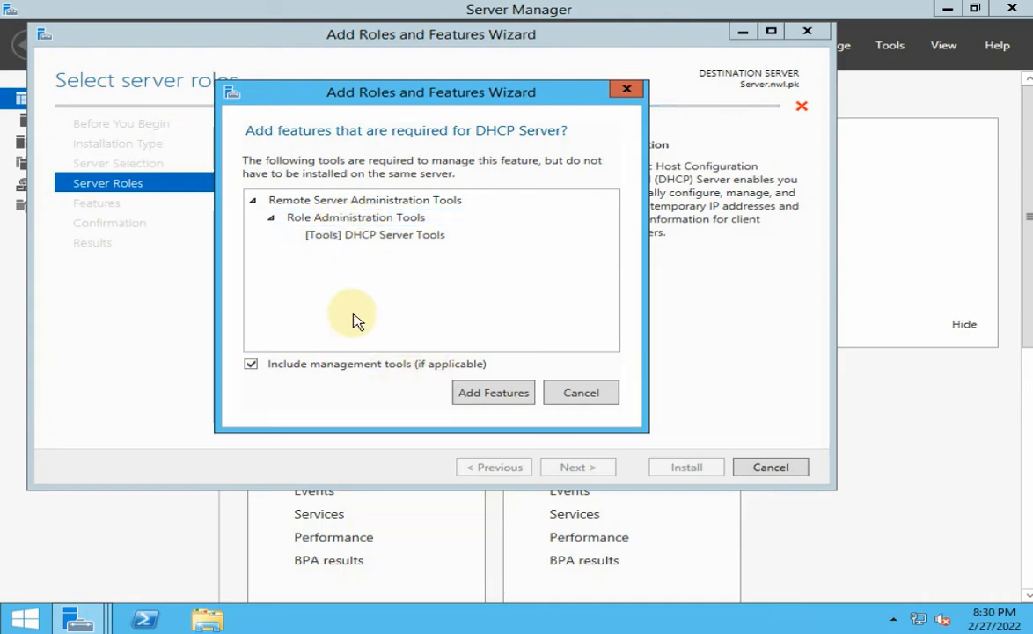
left_click(489, 397)
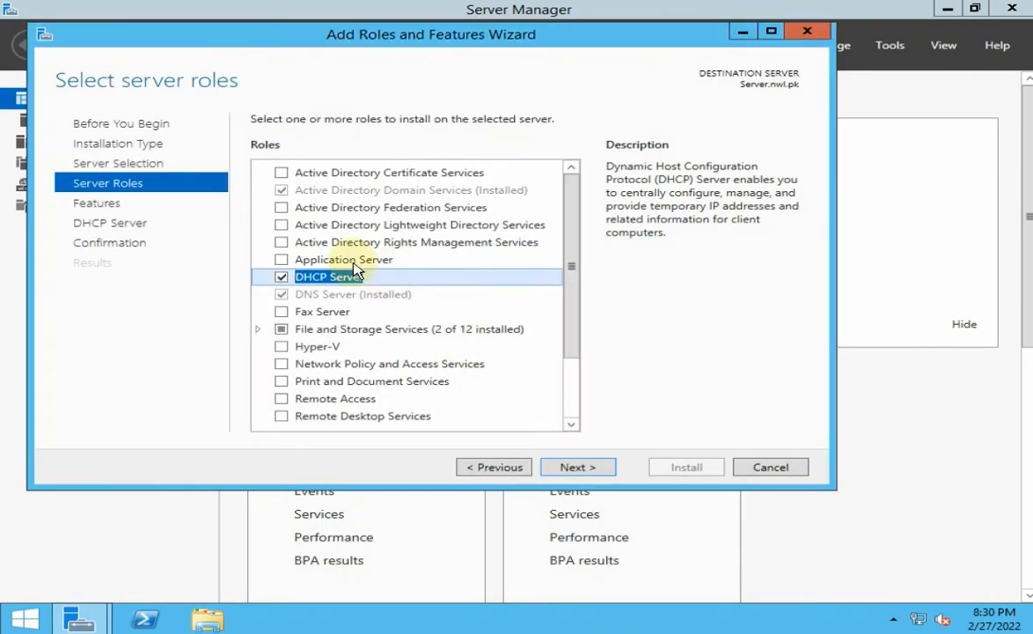
left_click(593, 470)
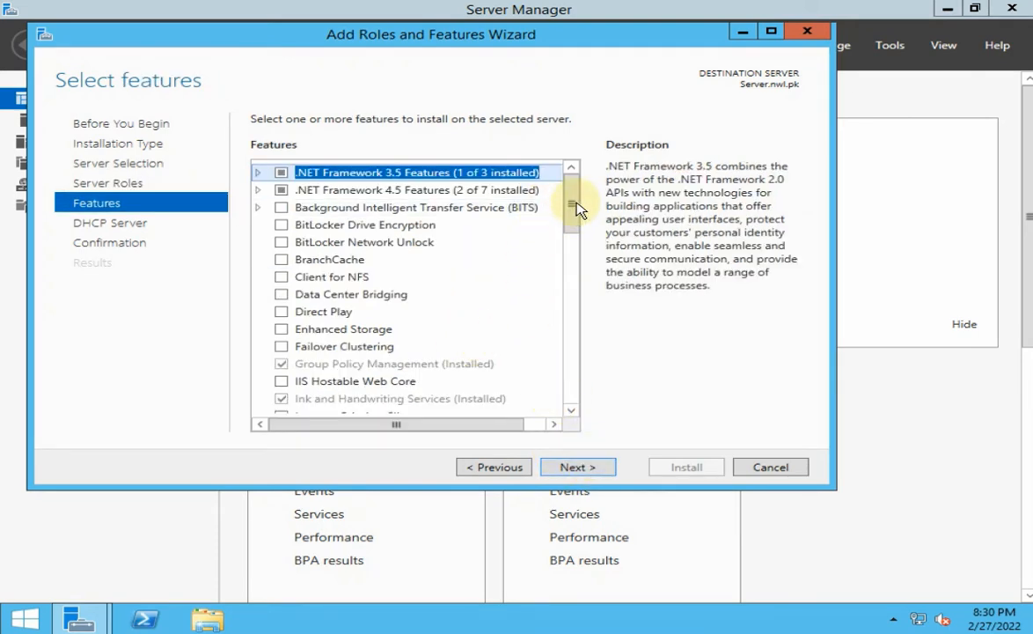
Step: Add no further features and install the DHCP Server role without automatic restart
mouse_move(571, 180)
left_mouse_down()
mouse_move(577, 376)
mouse_move(567, 216)
mouse_move(578, 181)
left_mouse_up()
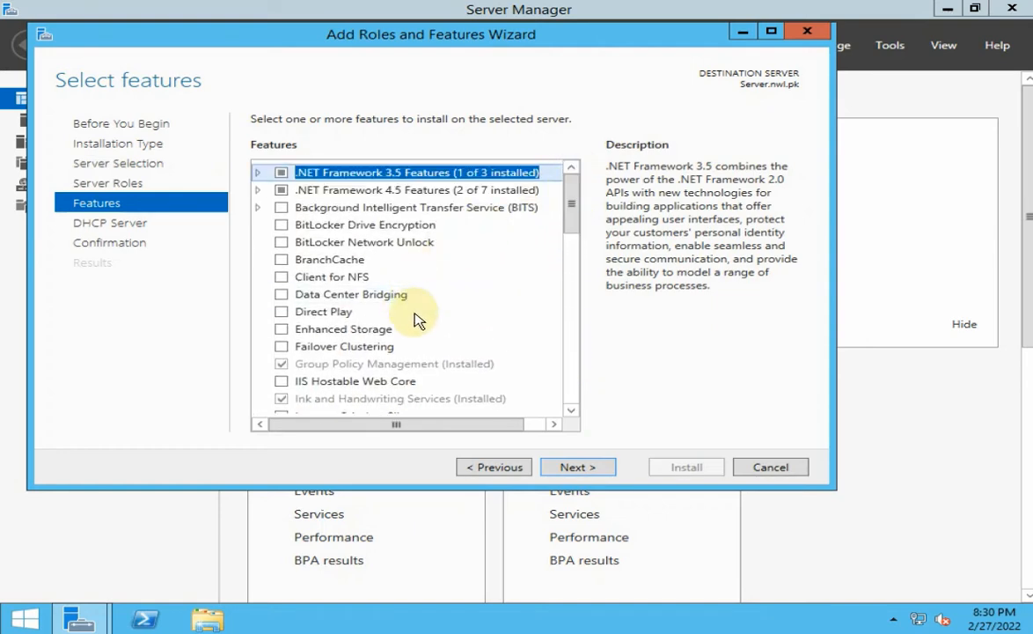
left_click(576, 468)
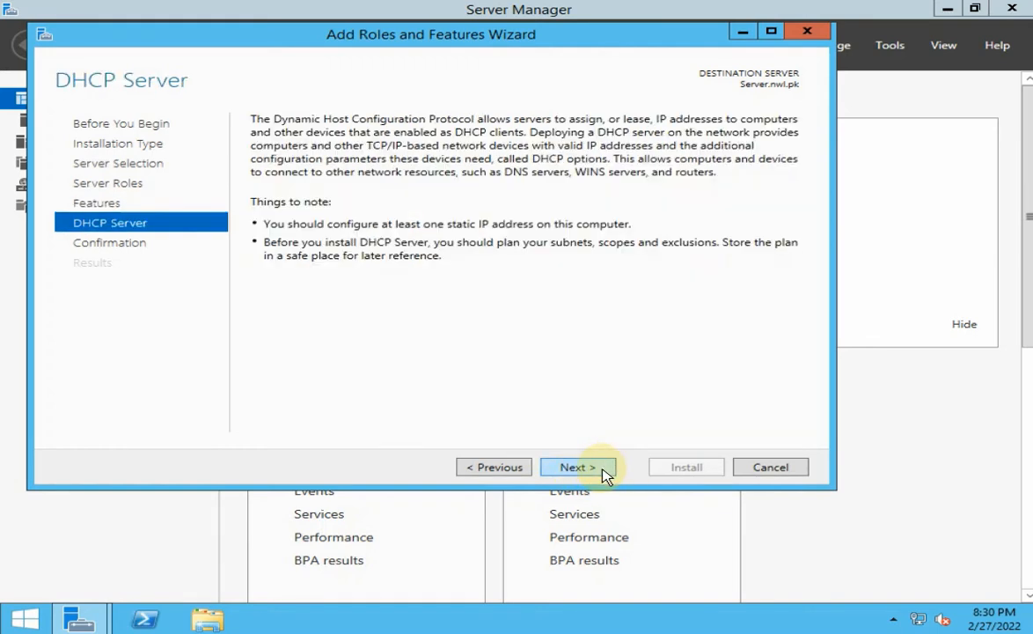
left_click(576, 467)
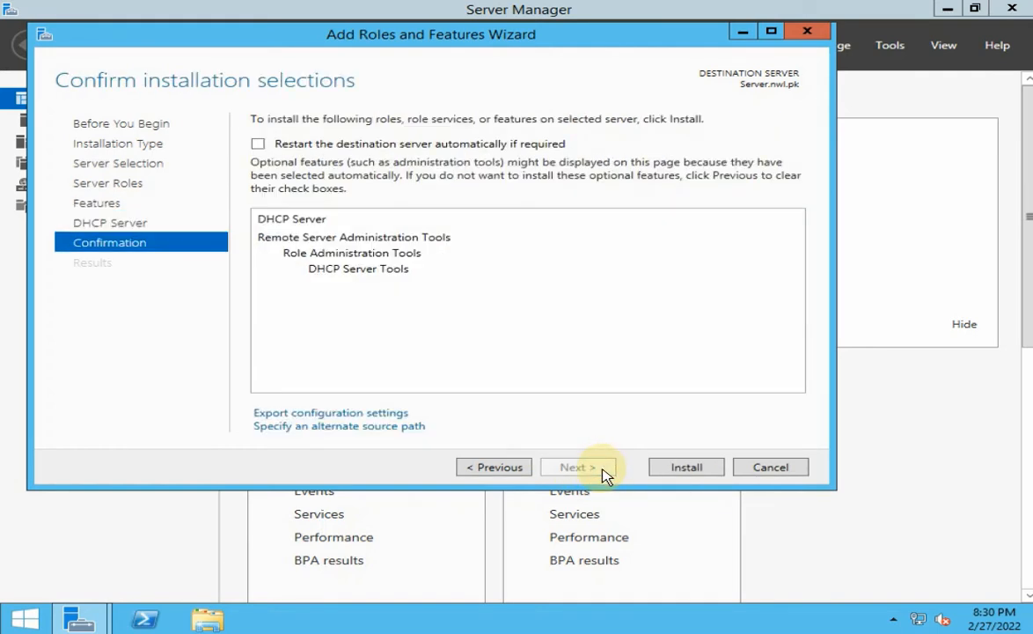
left_click(687, 470)
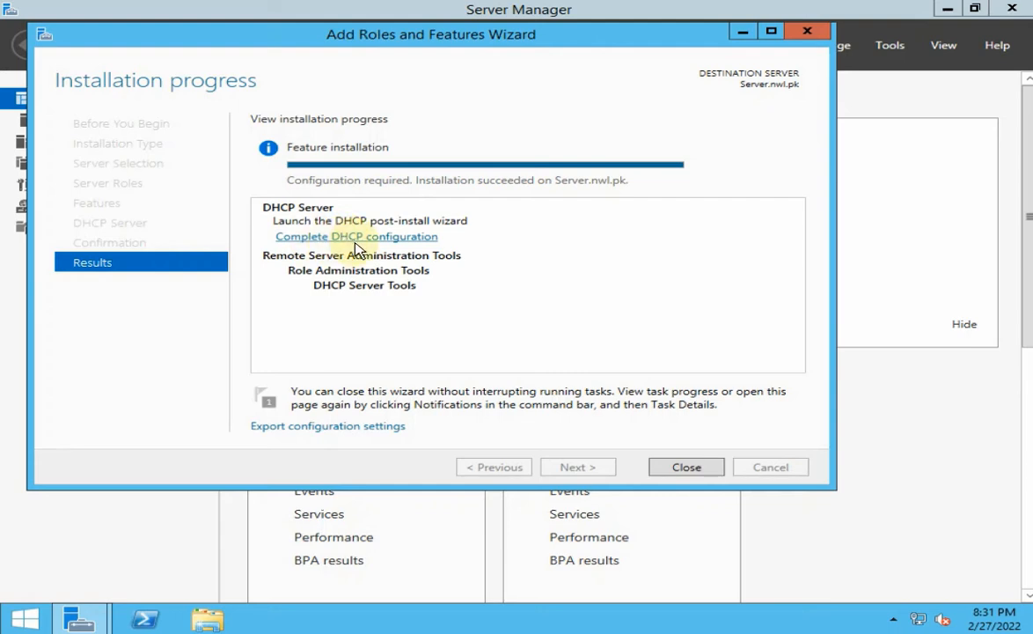
Step: Complete the DHCP post-install configuration with Skip AD authorization and close the role installation wizard
left_click(396, 243)
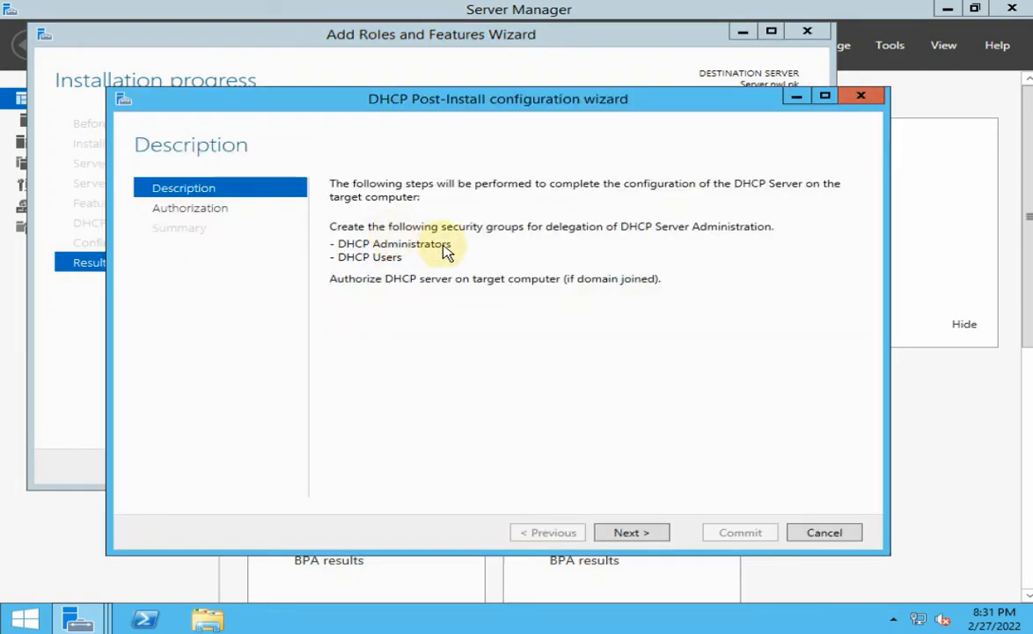
left_click_drag(497, 98, 472, 65)
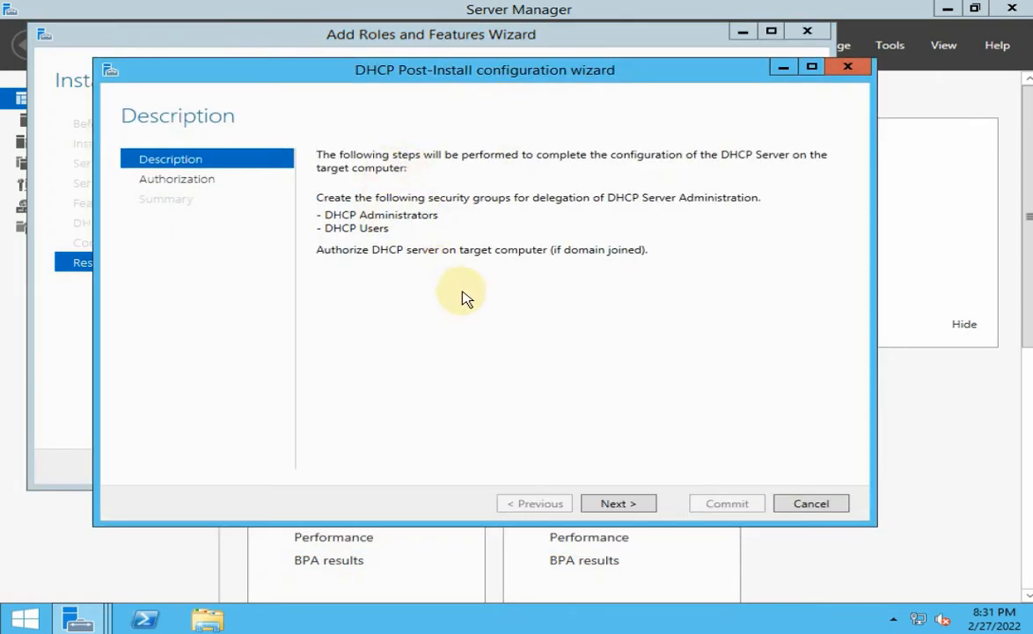
left_click(621, 503)
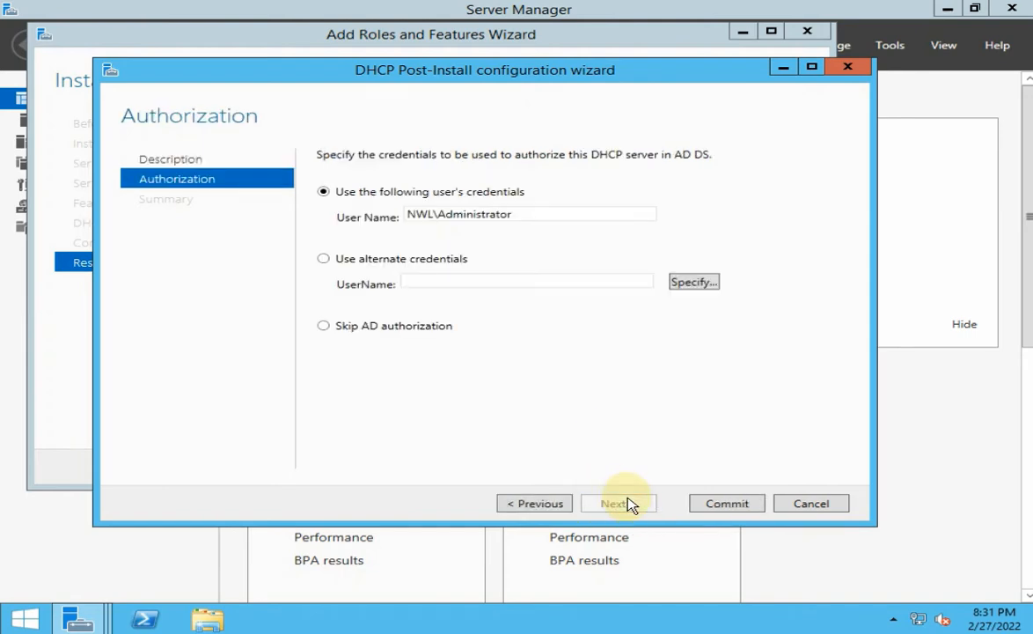
left_click(376, 329)
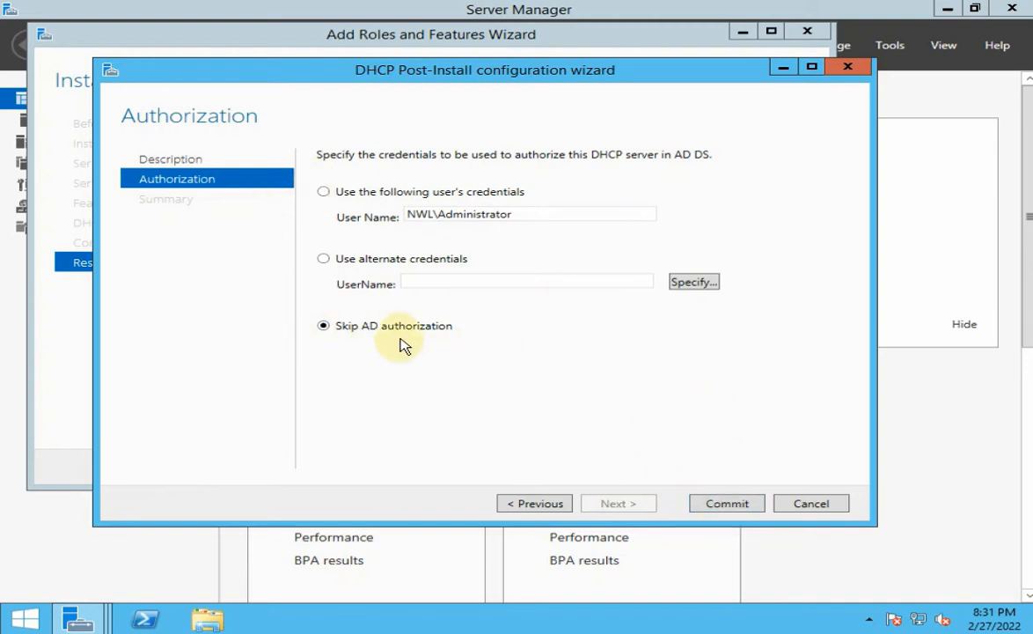
left_click(719, 503)
left_click(729, 504)
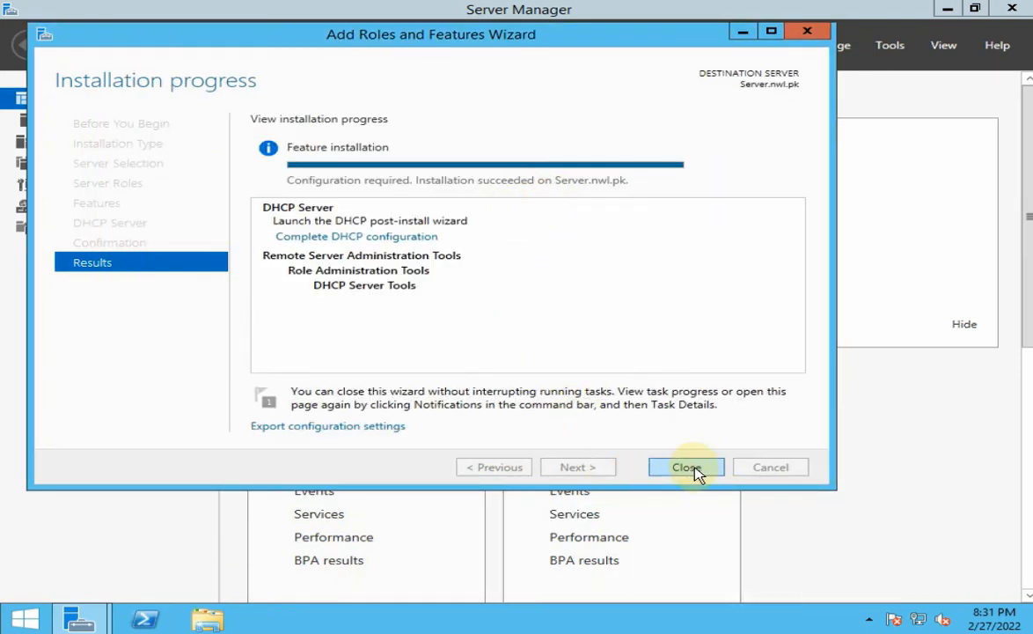
left_click_drag(445, 40, 476, 59)
left_click(723, 487)
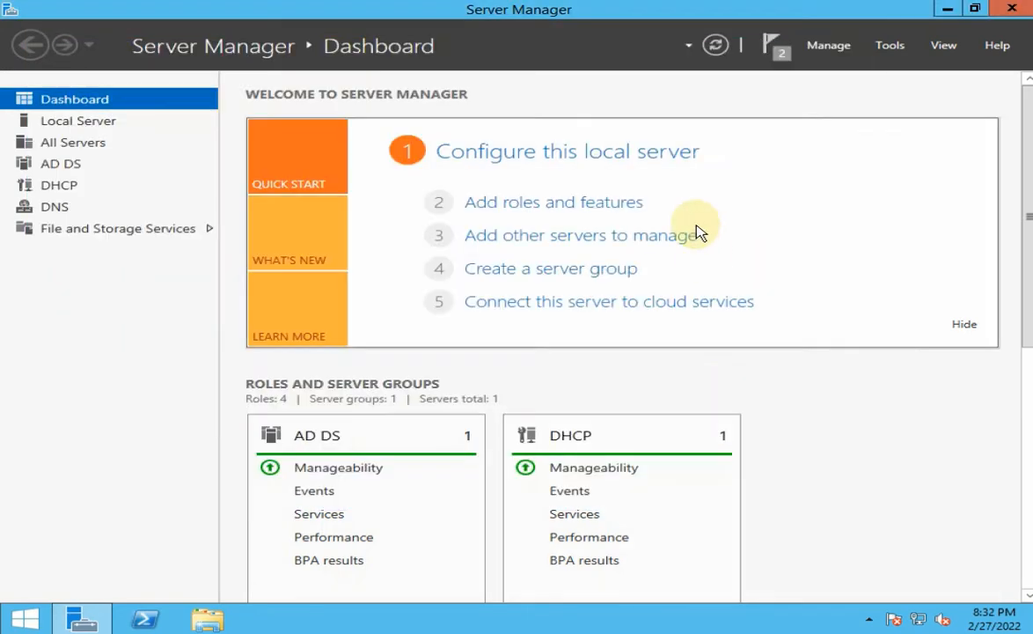
Step: Check the server management tools for DHCP and minimize Server Manager
left_click(889, 45)
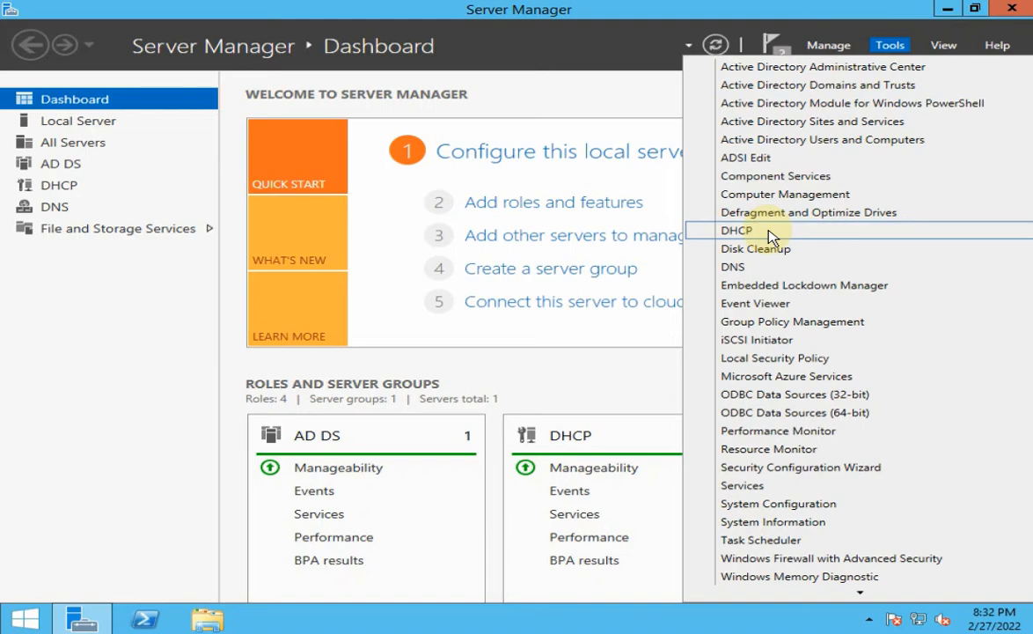
left_click(947, 10)
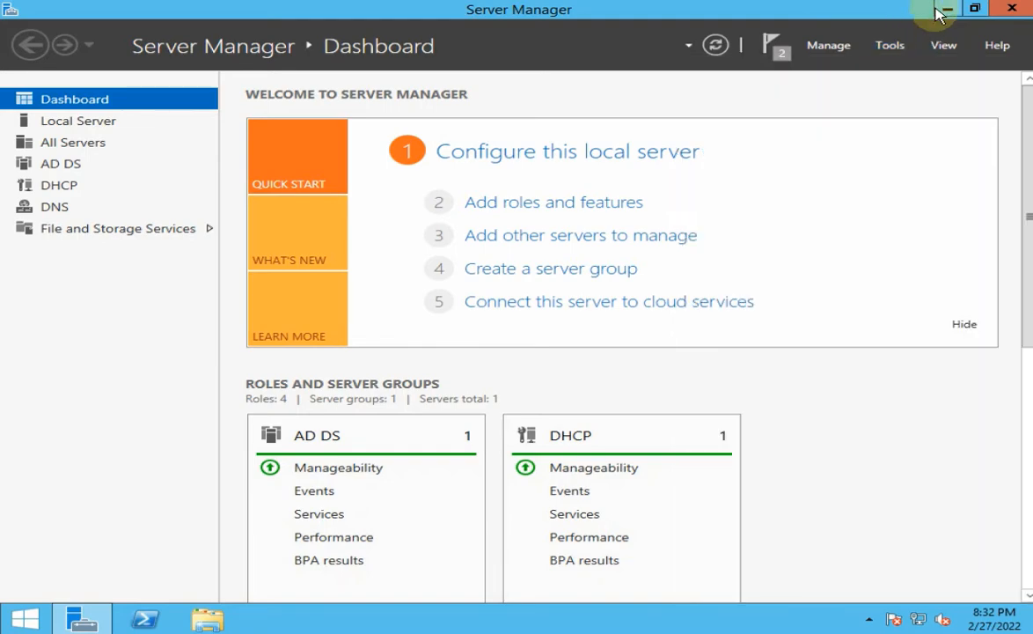
left_click(947, 9)
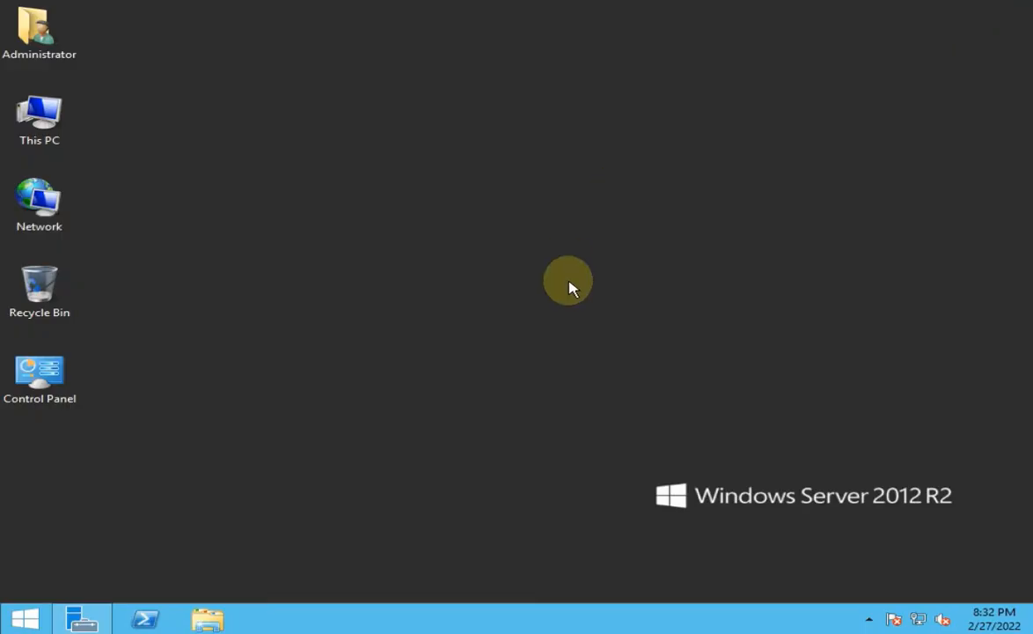
Step: Look through the installed apps for the DHCP administrative tool and return to the desktop
left_click(29, 621)
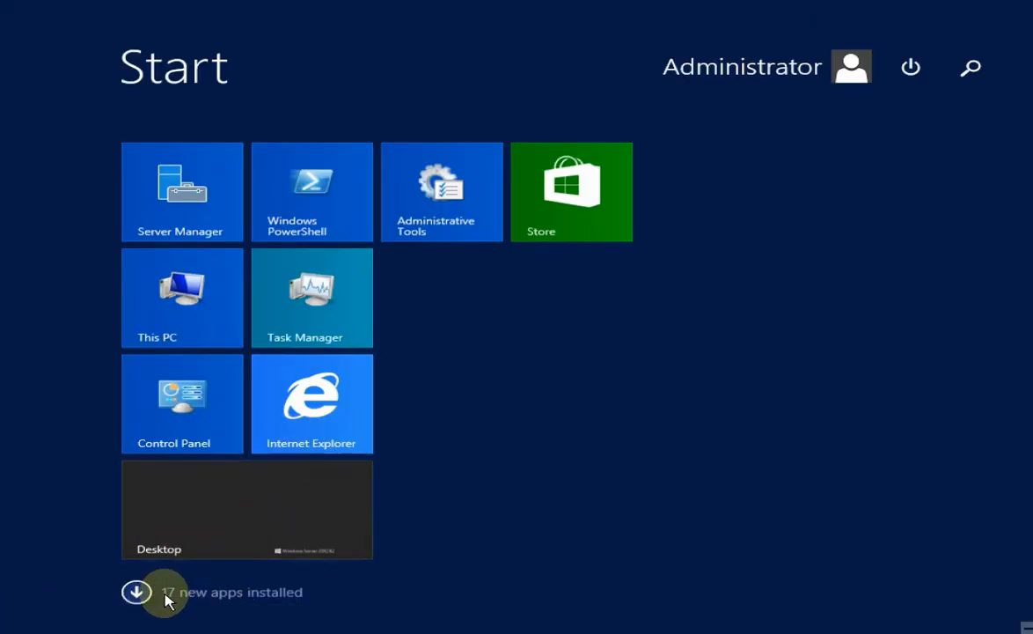
left_click(136, 592)
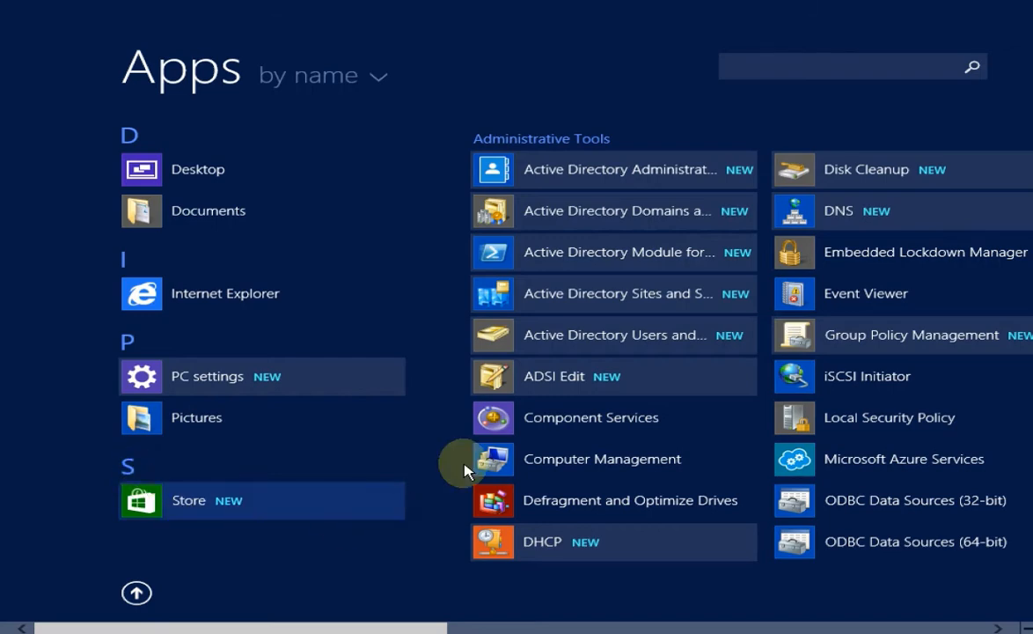
scroll(380, 374, "down", 3)
scroll(322, 357, "down", 2)
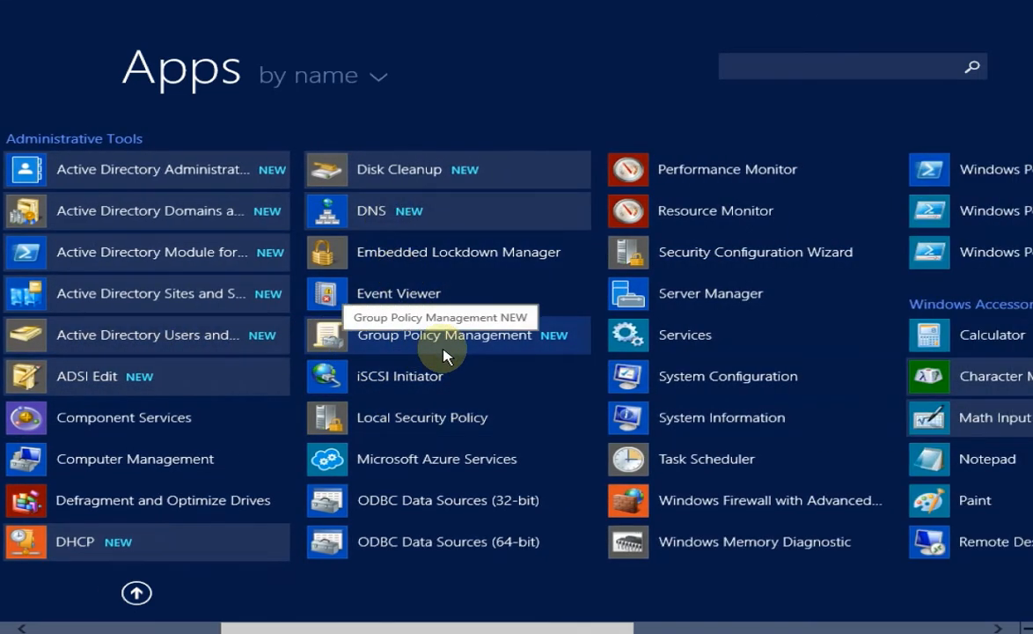
scroll(69, 556, "up", 1)
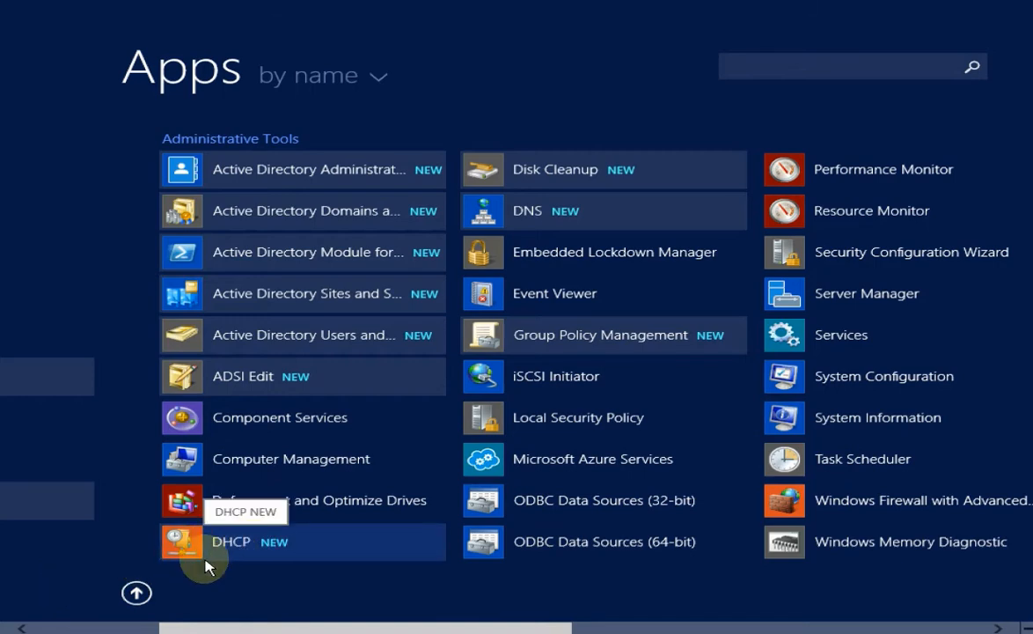
left_click(134, 591)
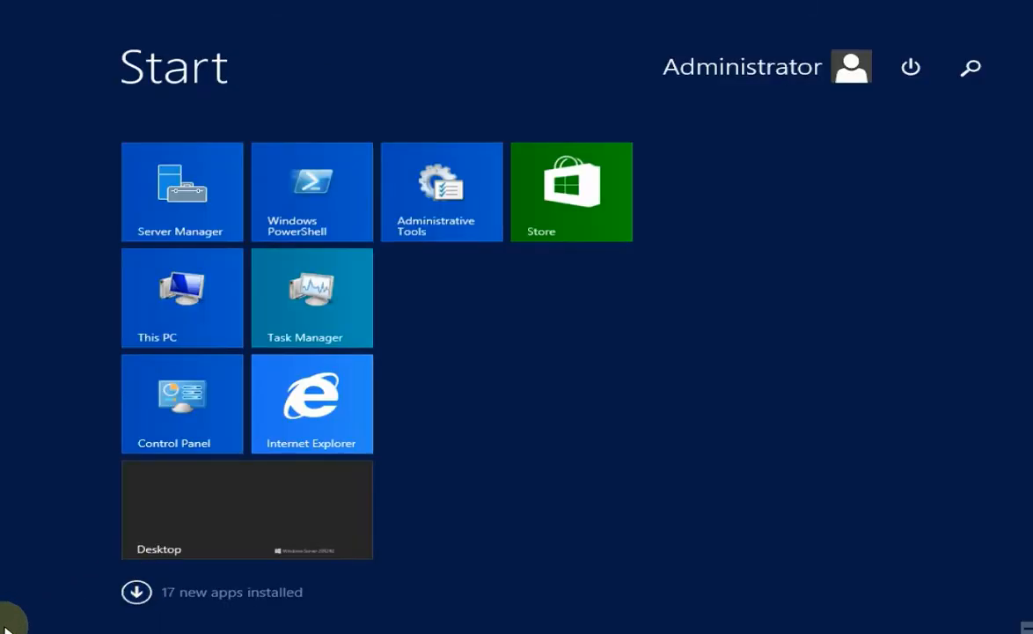
left_click(155, 540)
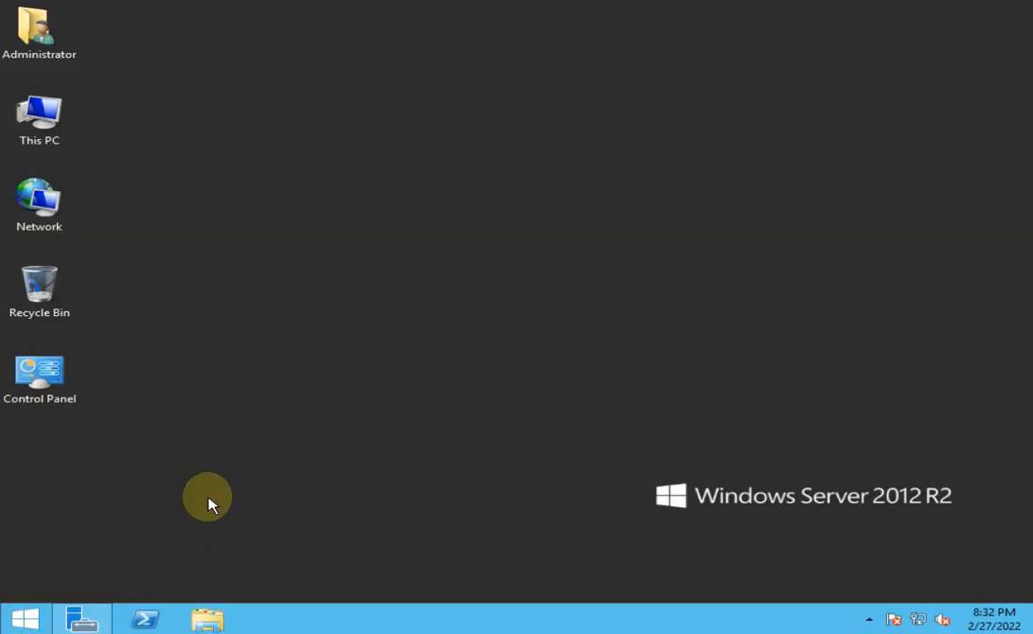
Step: Open the DHCP console from Server Manager and expand the server's IPv4 node
left_click(82, 620)
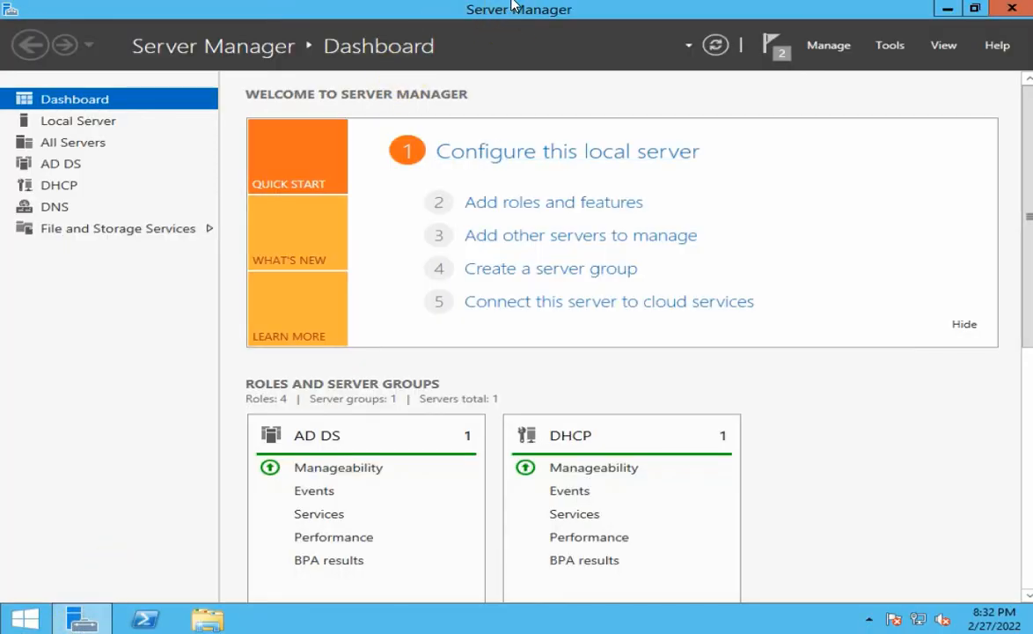
left_click(889, 45)
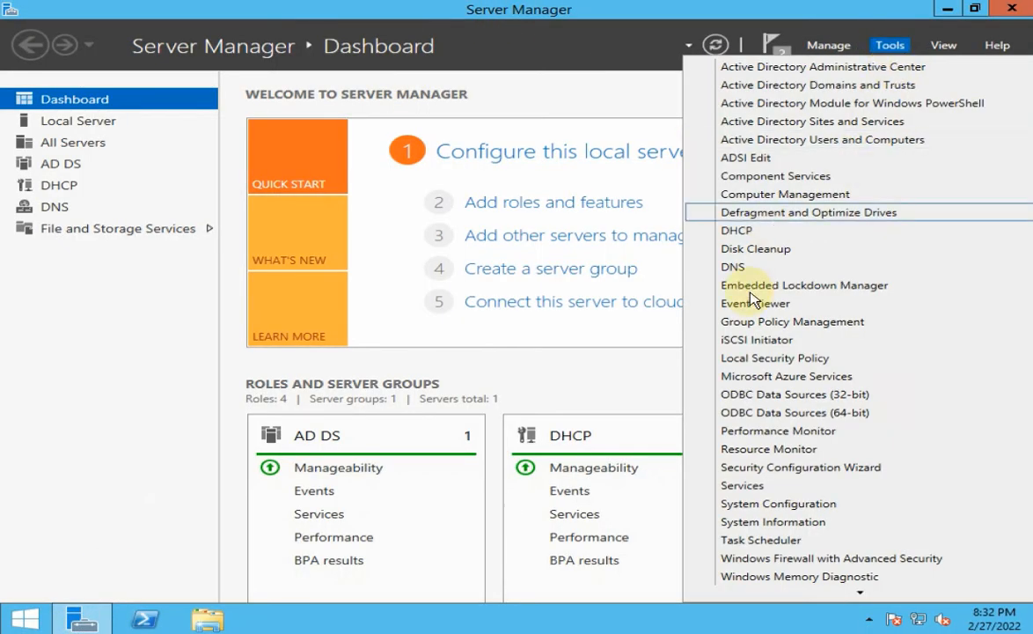
left_click(744, 234)
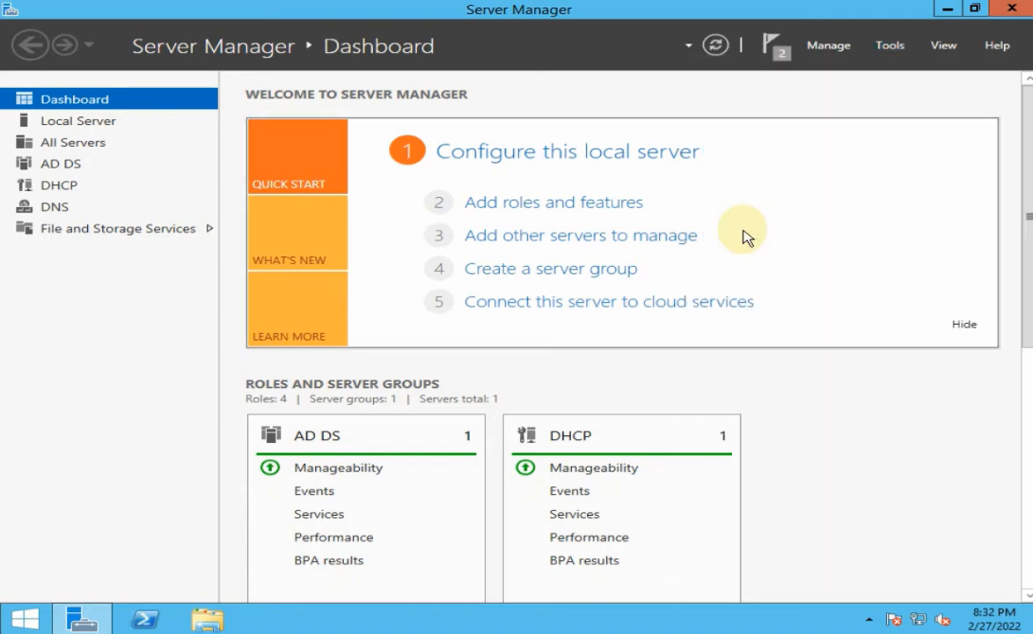
left_click_drag(407, 79, 490, 93)
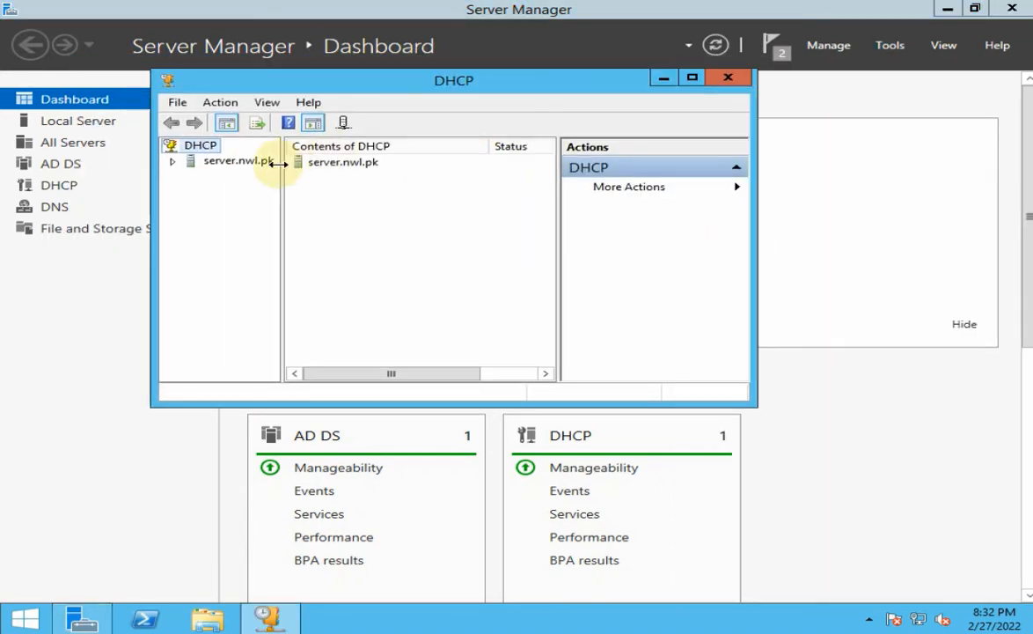
left_click(172, 164)
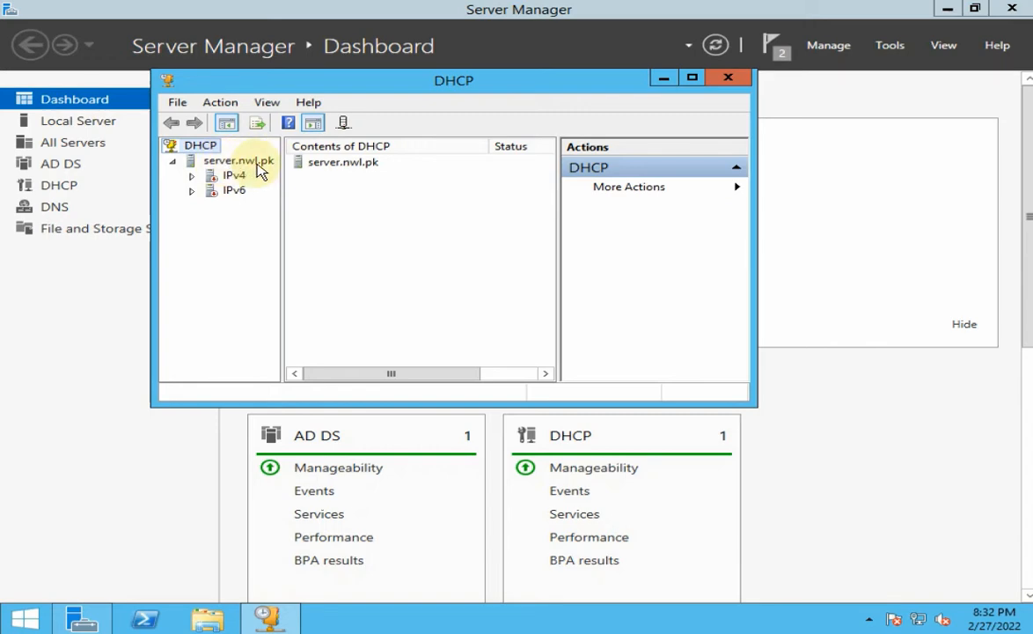
left_click(191, 176)
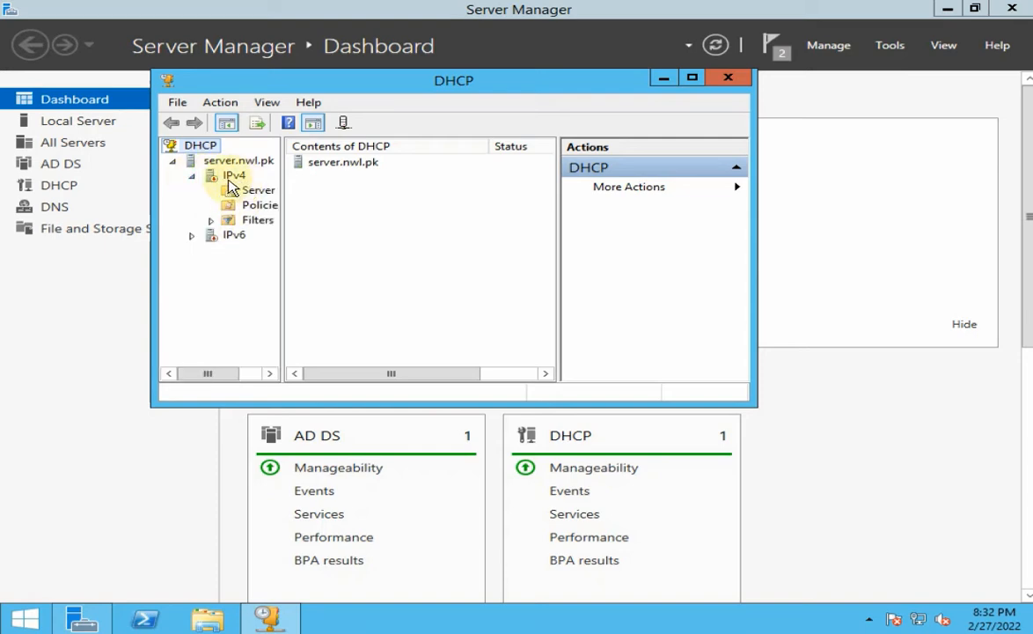
Step: Start a new IPv4 scope named nwl with the description pk and continue to the address range
right_click(234, 178)
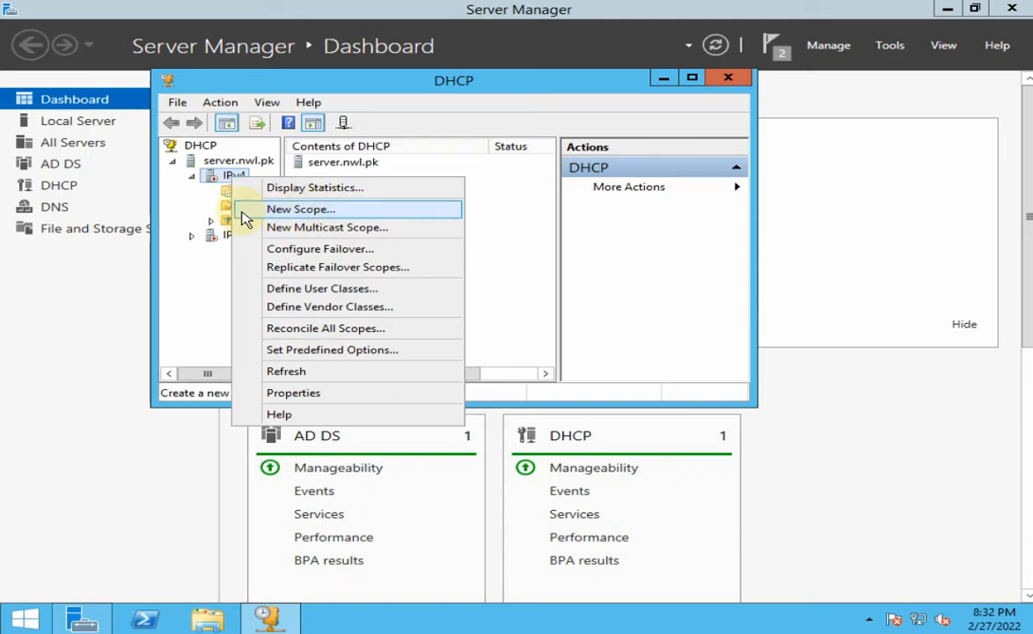
left_click(333, 213)
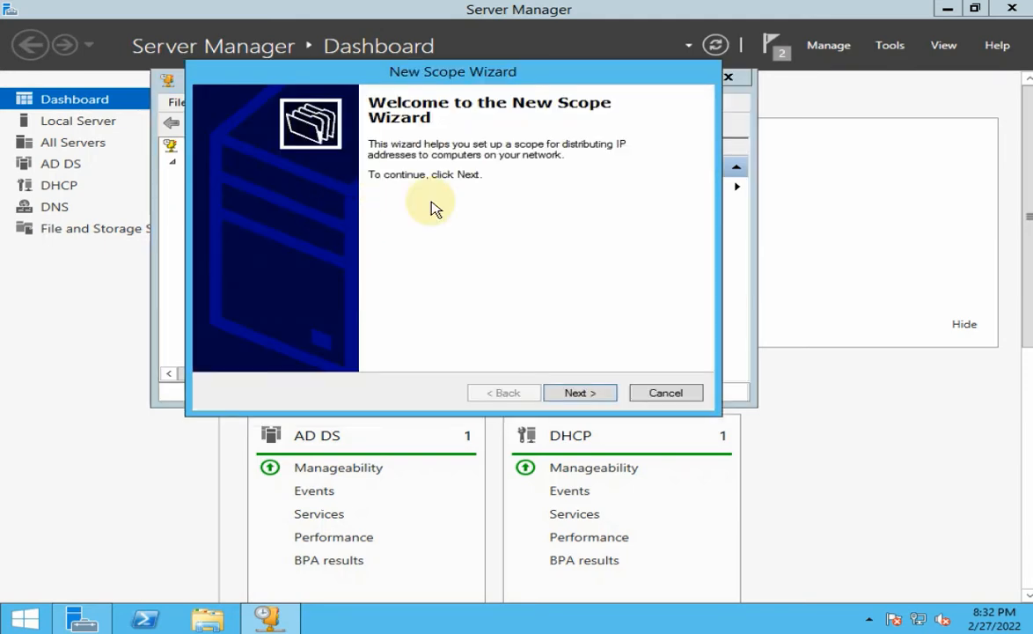
left_click_drag(454, 76, 495, 99)
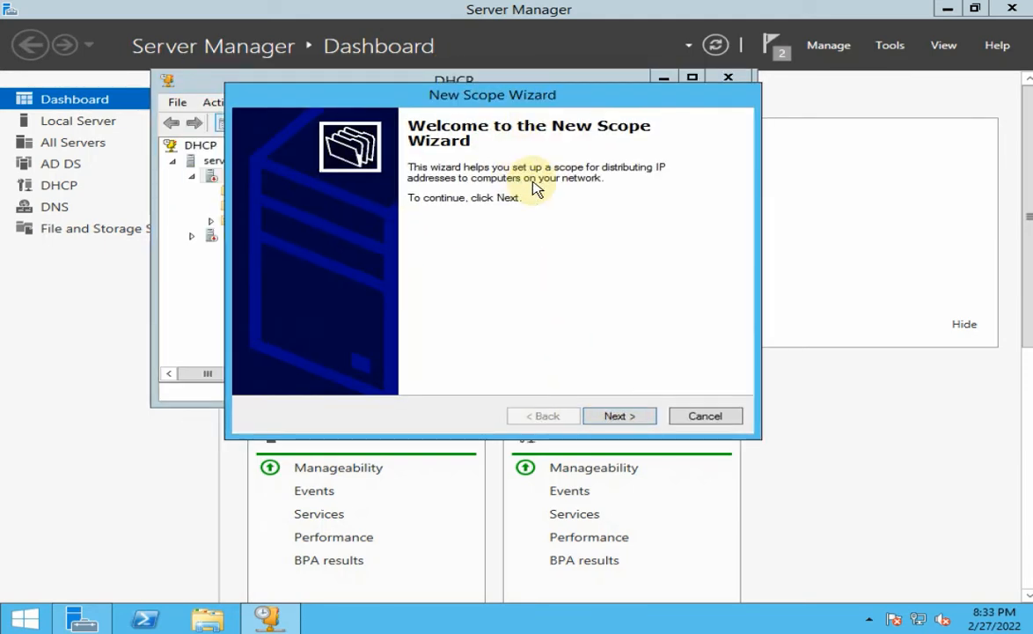
left_click(621, 417)
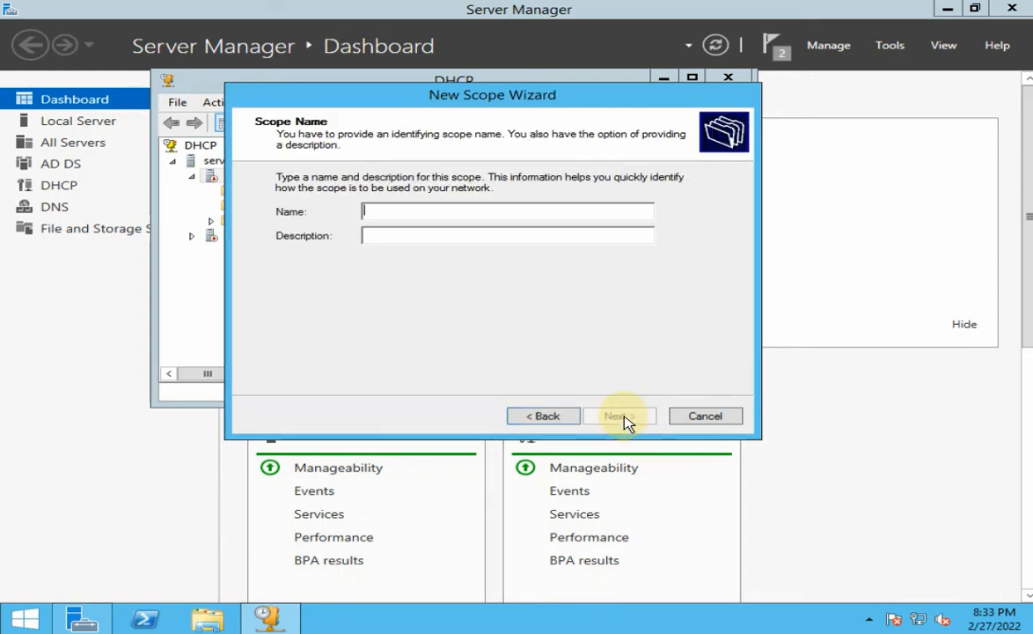
left_click(438, 212)
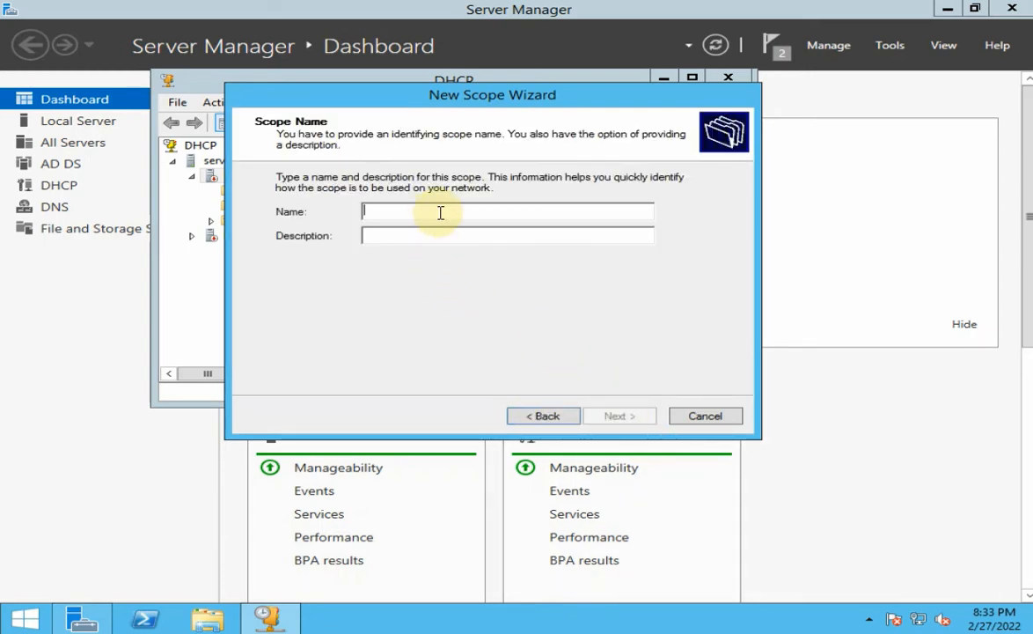
type("nwl")
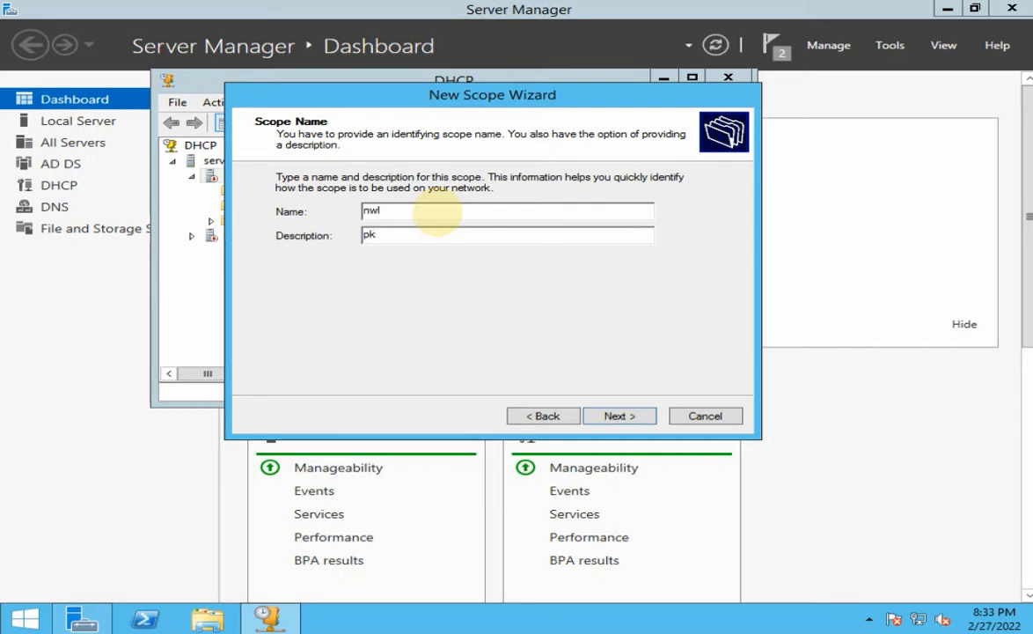
left_click(618, 416)
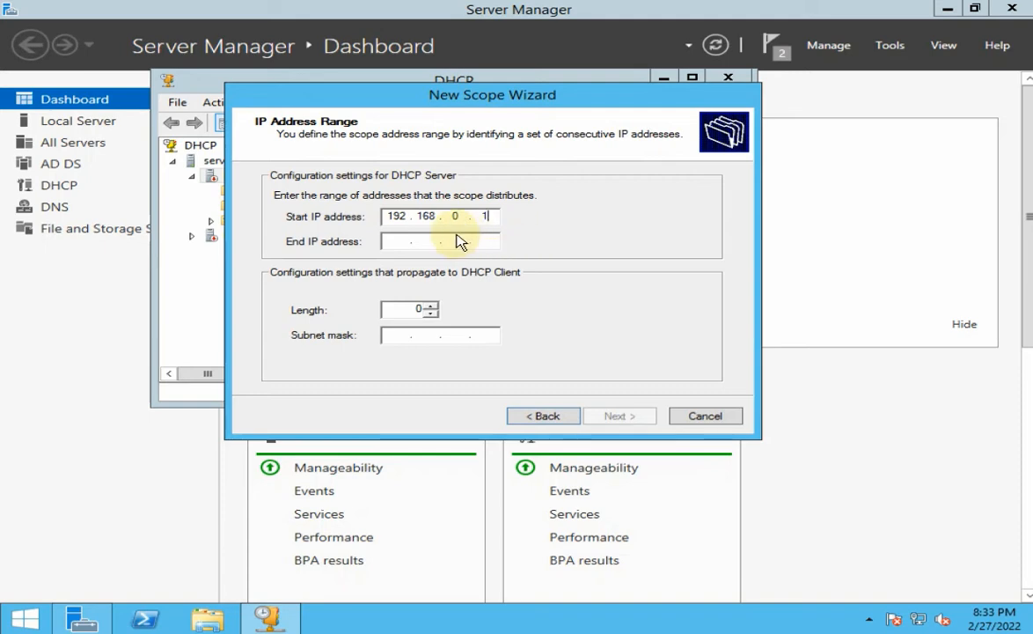
Step: Set the scope's address range from 192.168.0.1 to 192.168.0.50 with the default subnet mask and continue
left_click(396, 239)
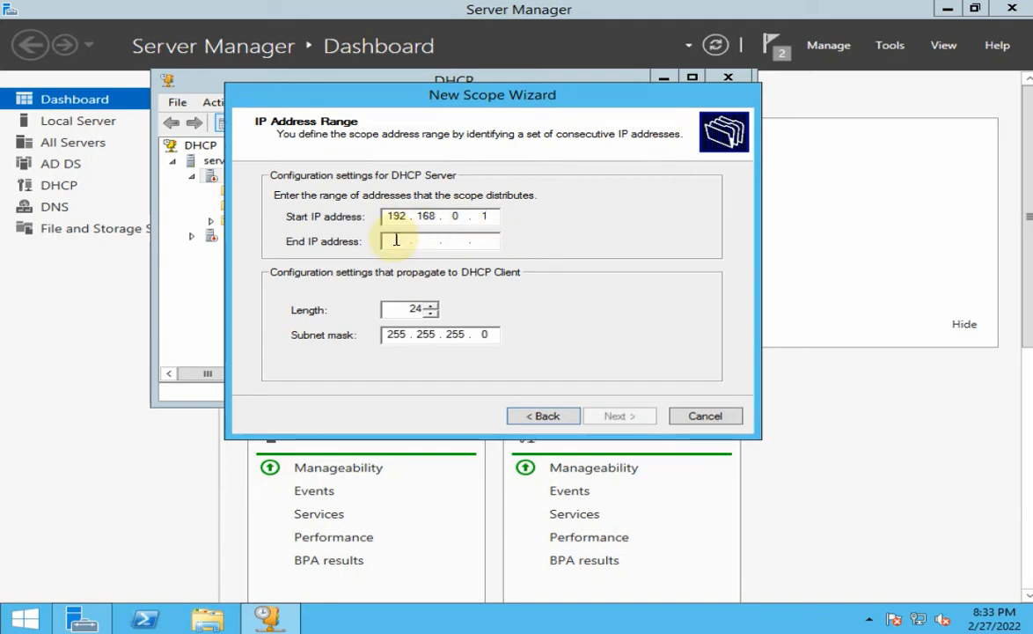
type("192 . 168 . 0 .")
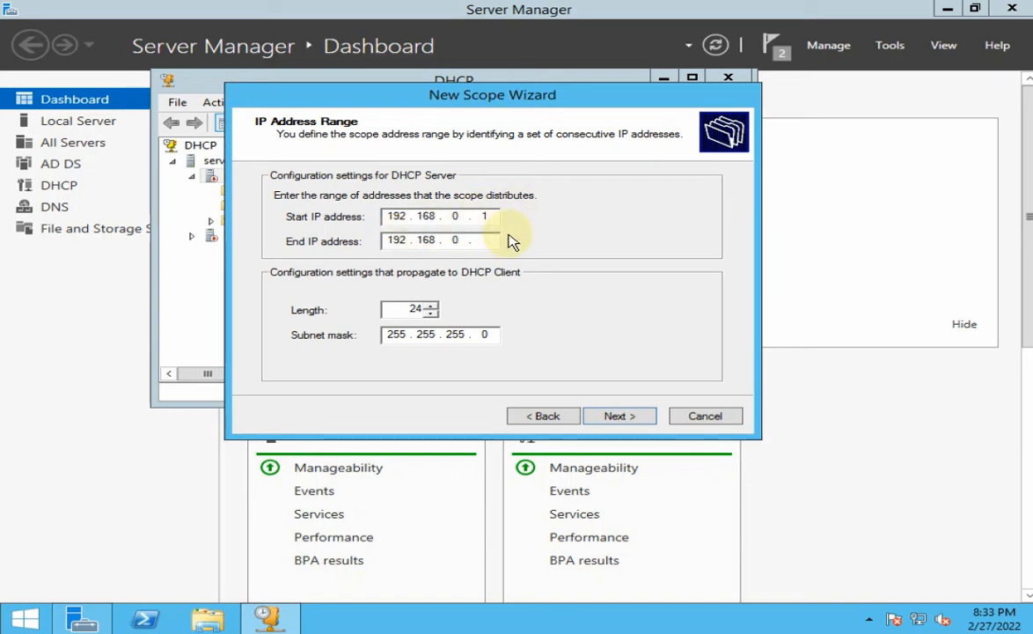
left_click(482, 241)
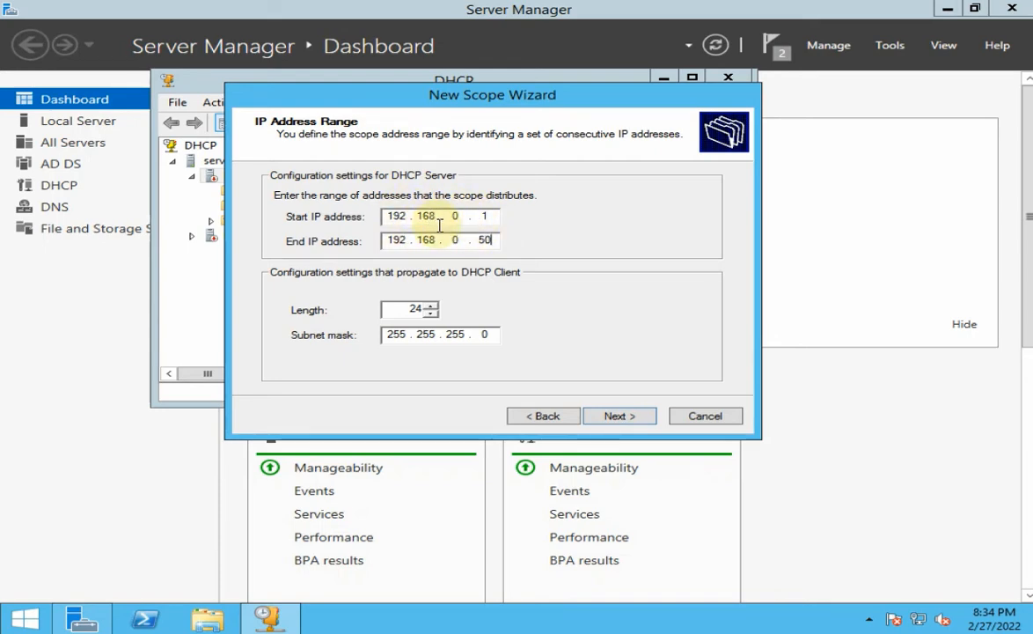
left_click(487, 239)
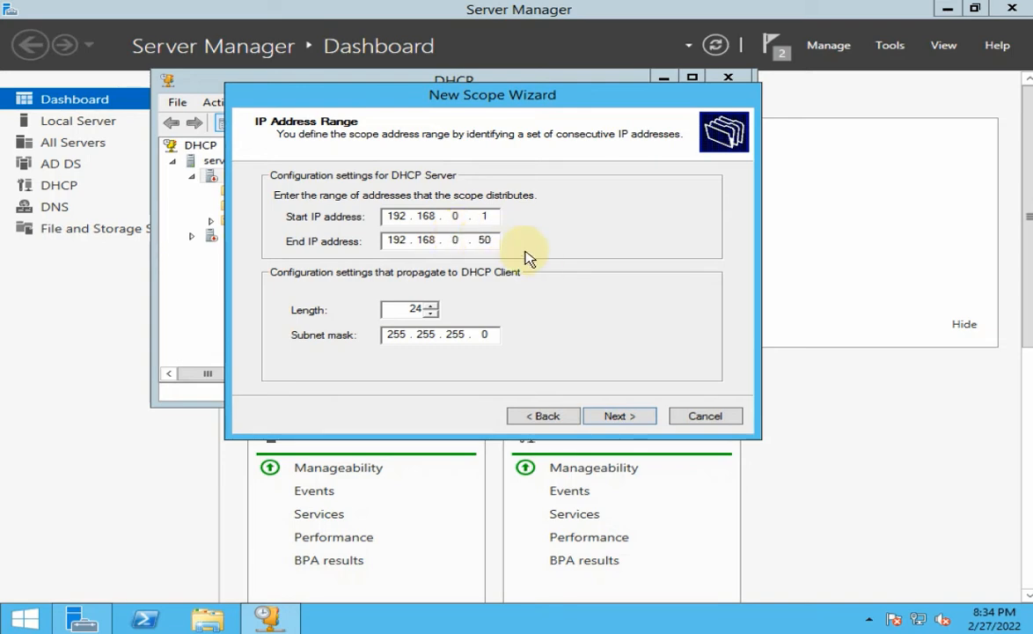
left_click(647, 417)
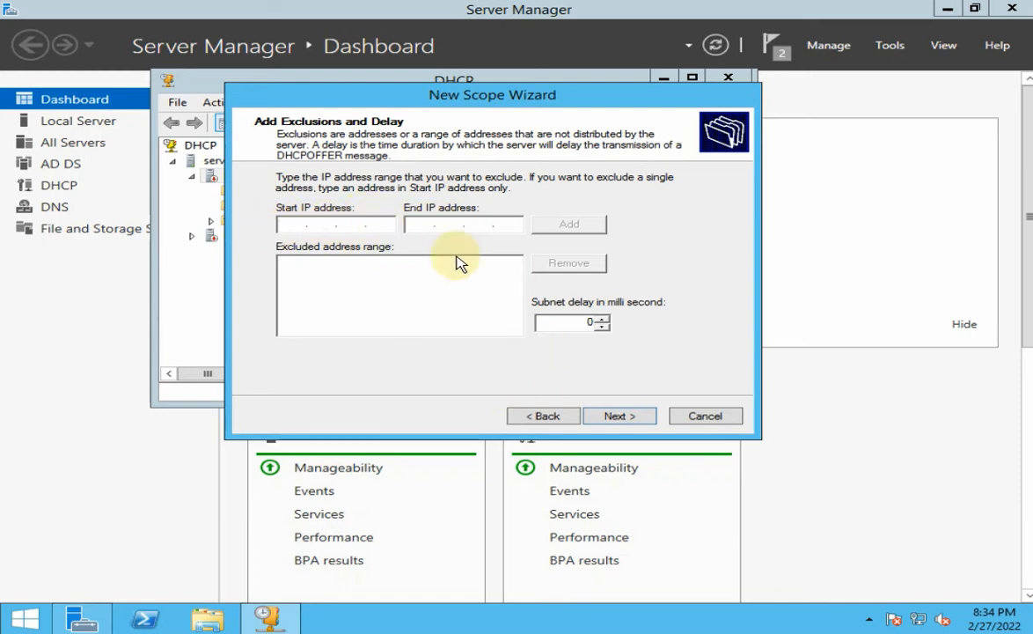
Step: Add no exclusions, keep the default lease duration, and choose to configure the DHCP options now, continuing to the default gateway
left_click(619, 416)
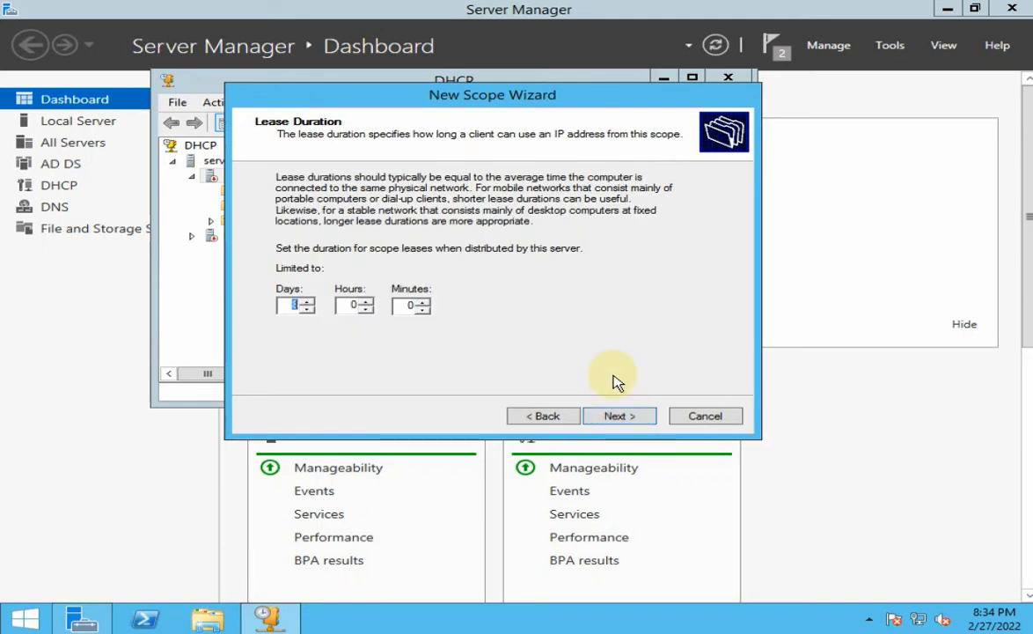
left_click(618, 417)
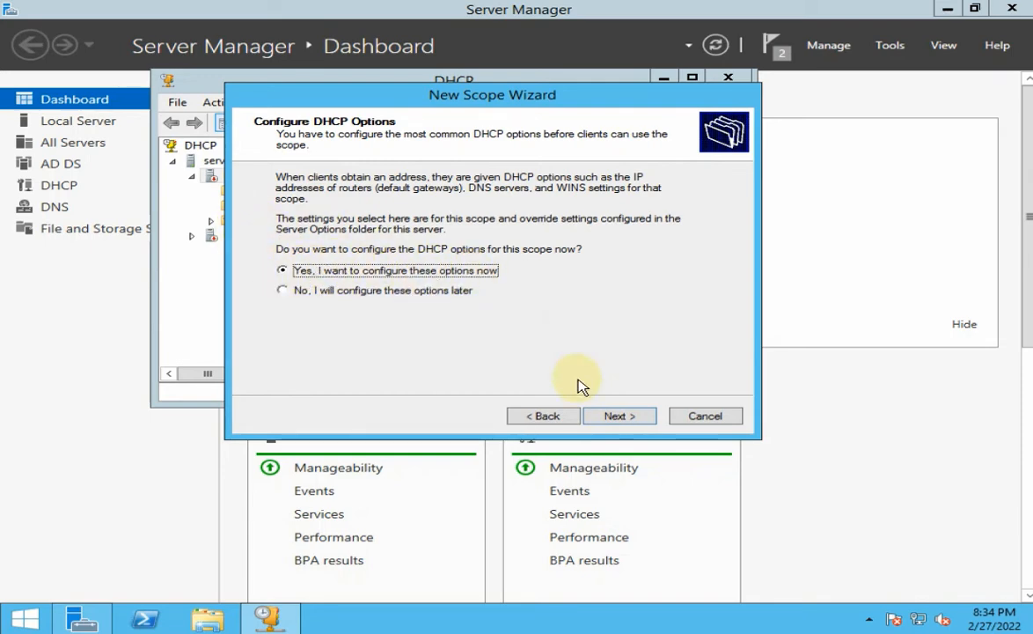
left_click(601, 417)
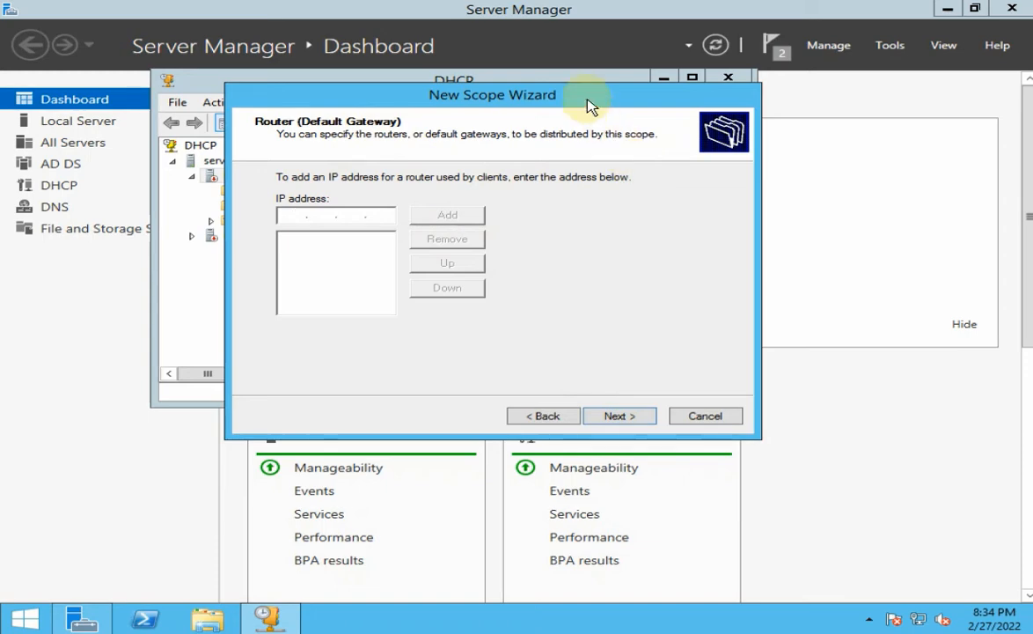
left_click_drag(589, 104, 540, 104)
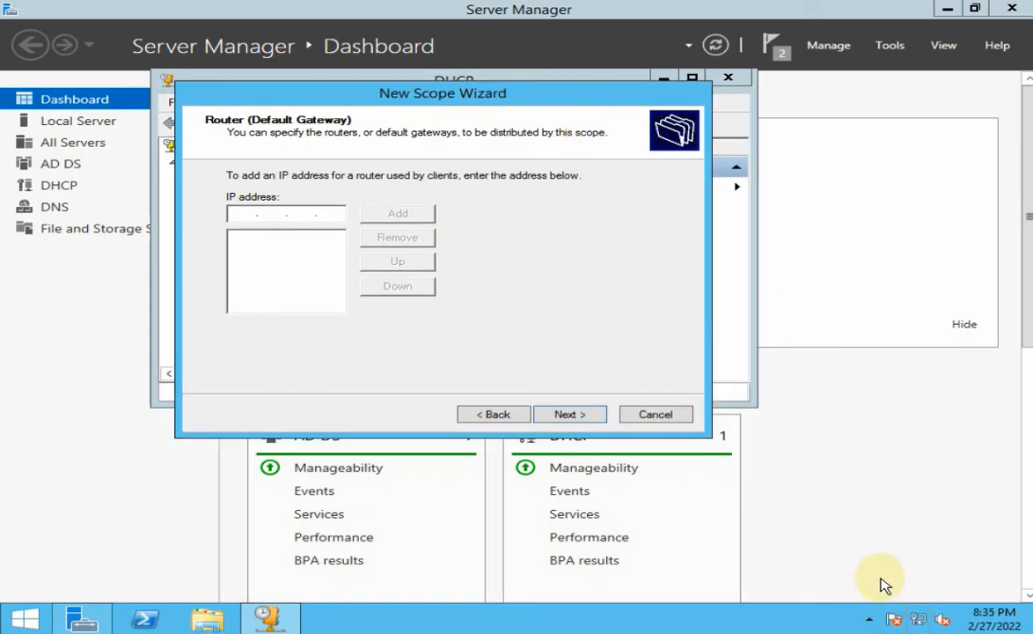
Step: Open the Network and Sharing Center and bring up the server's network adapter connections
right_click(919, 619)
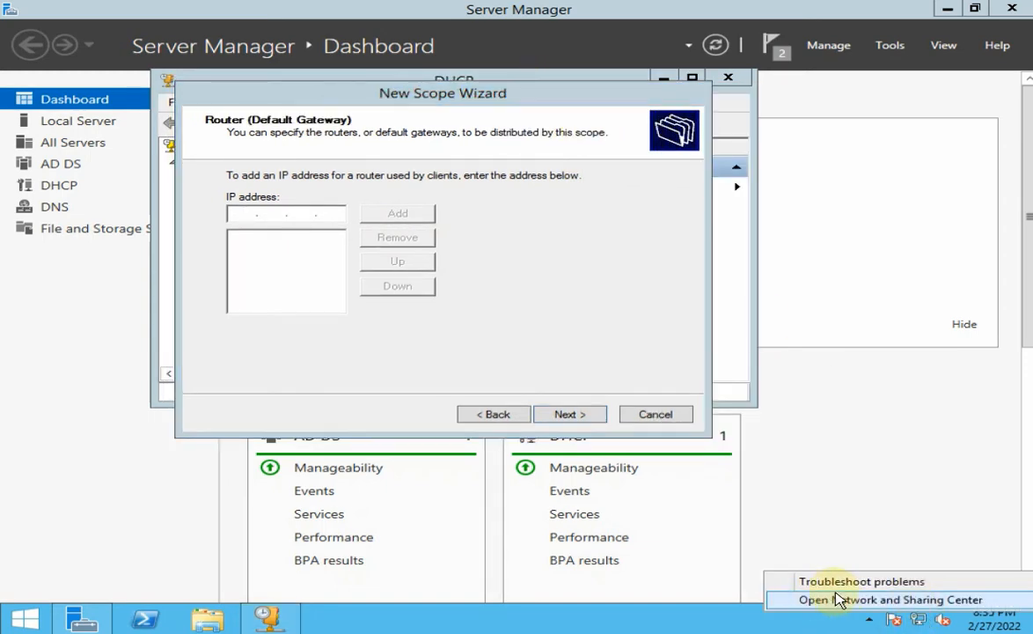
left_click(888, 601)
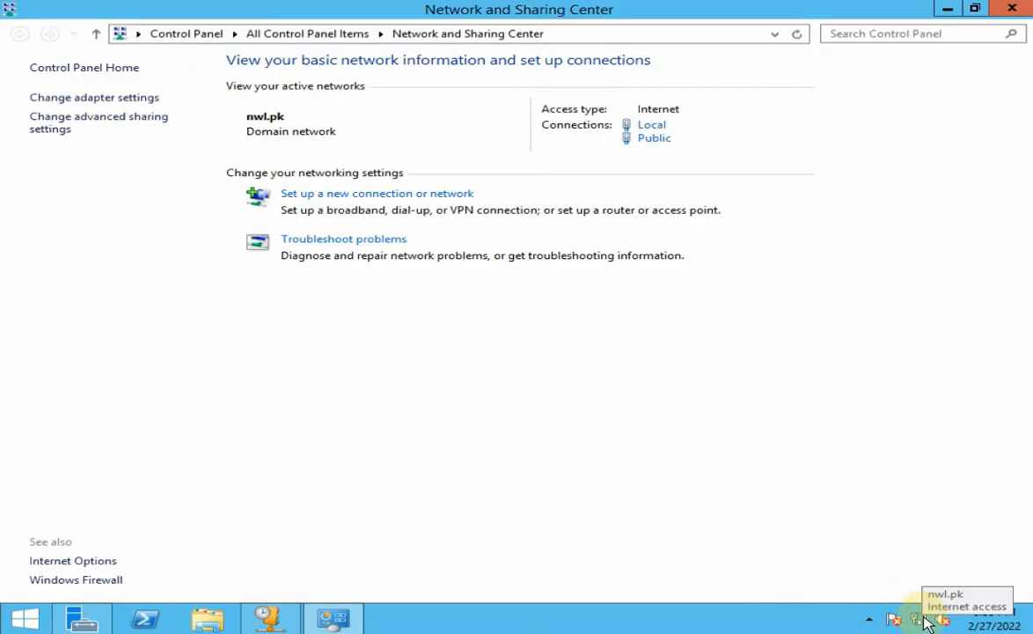
left_click(82, 104)
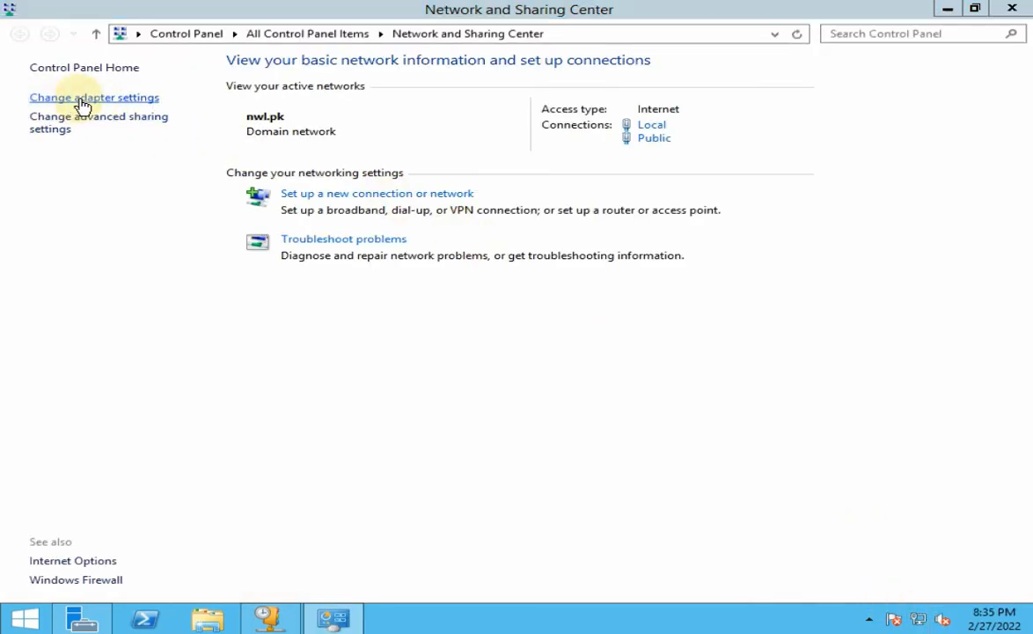
left_click(147, 116)
left_click(301, 104)
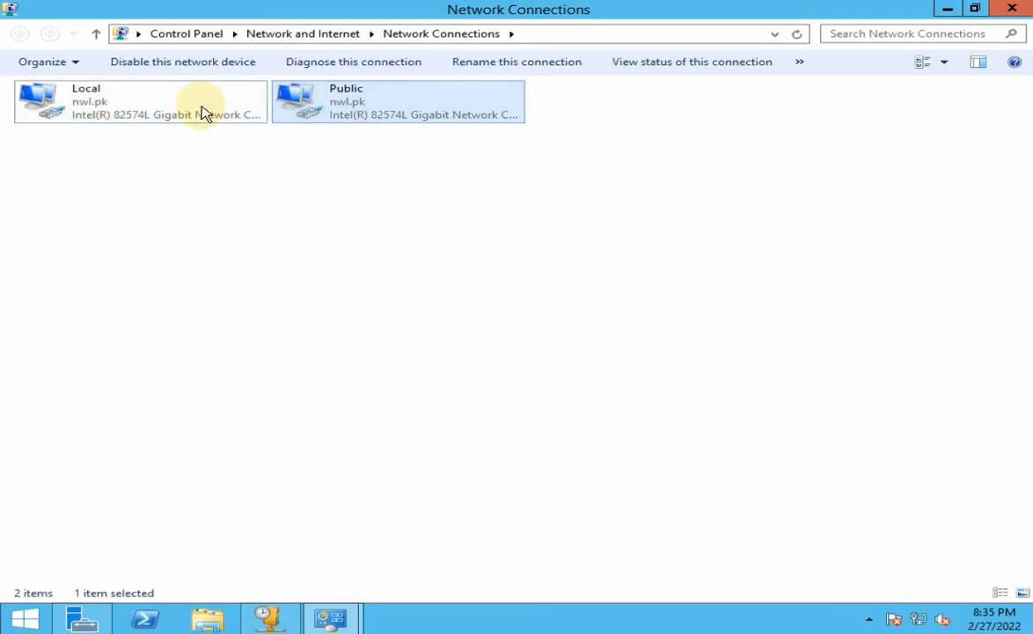
left_click(88, 106)
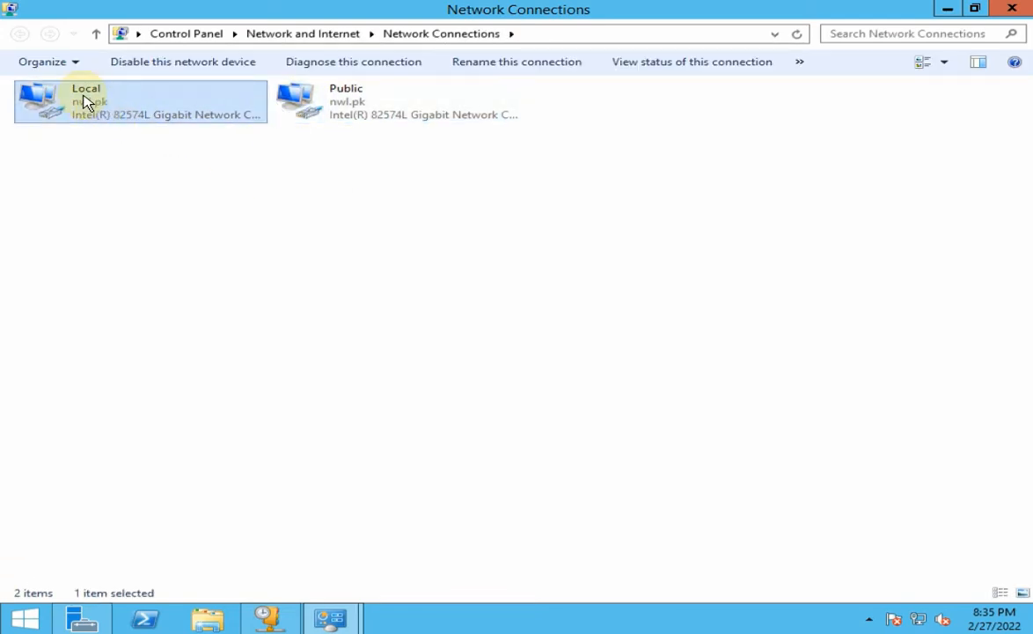
left_click(328, 107)
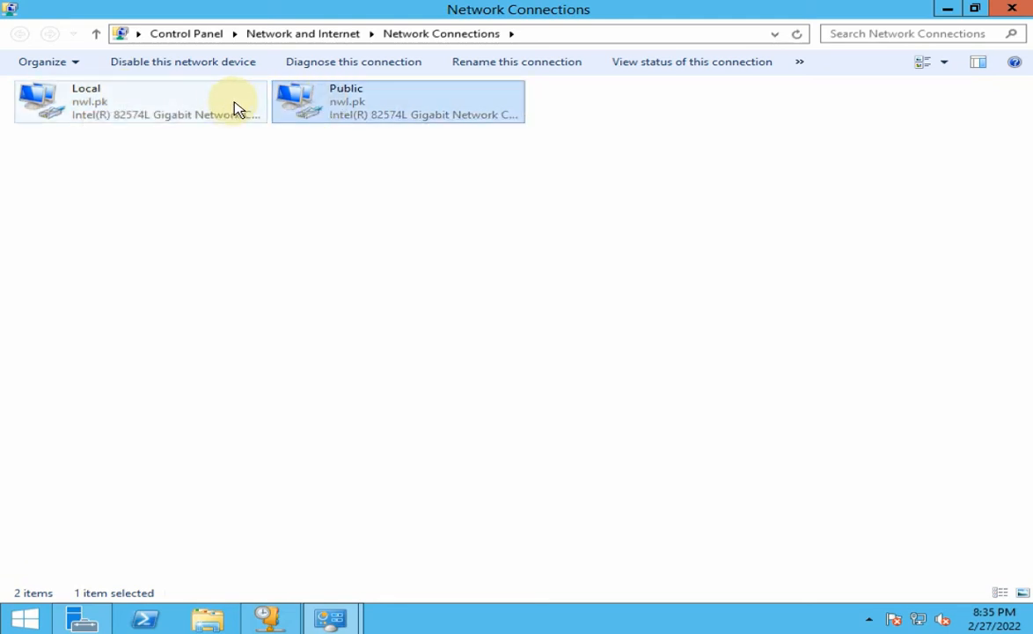
right_click(337, 107)
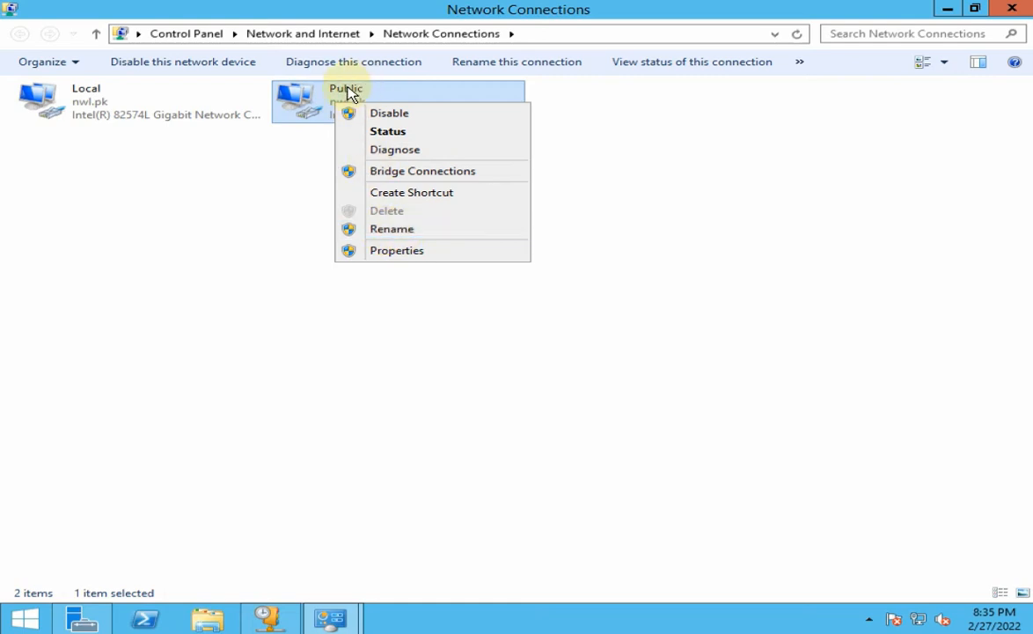
left_click(161, 101)
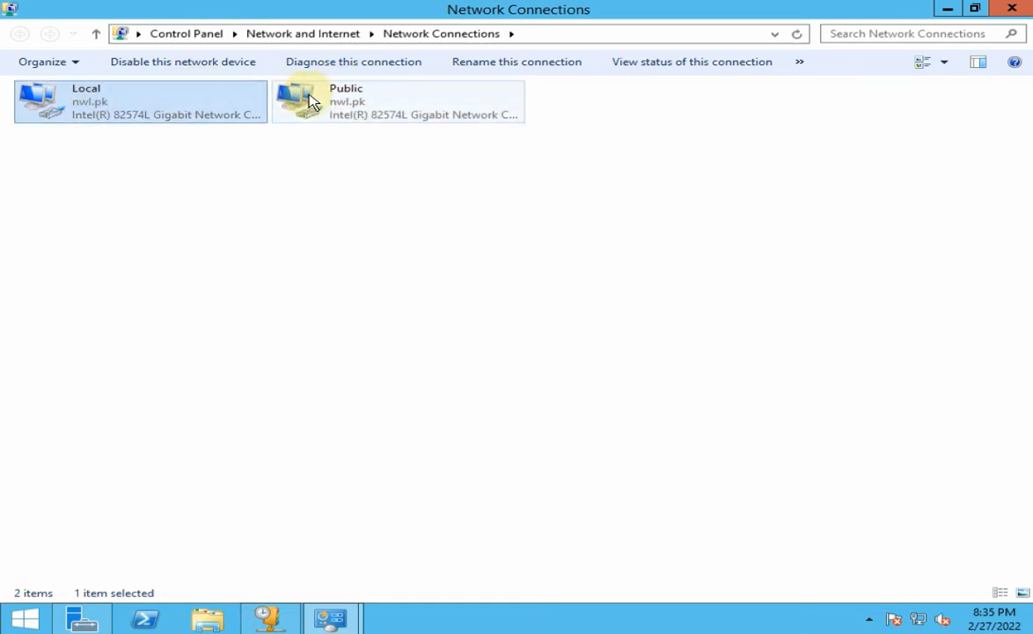
left_click(310, 101)
left_click(175, 107)
left_click(279, 113)
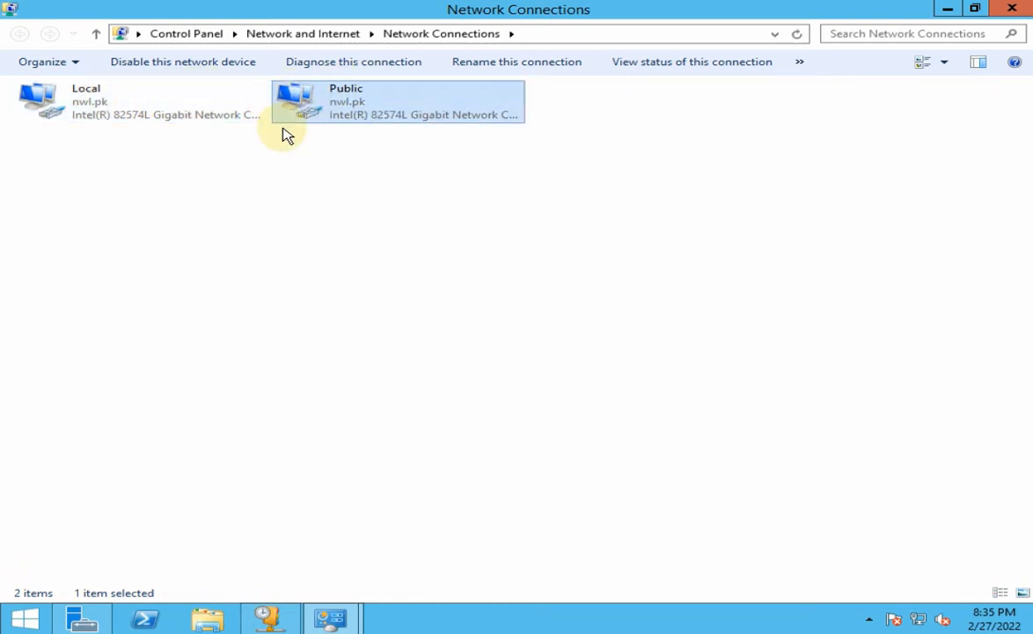
left_click(85, 115)
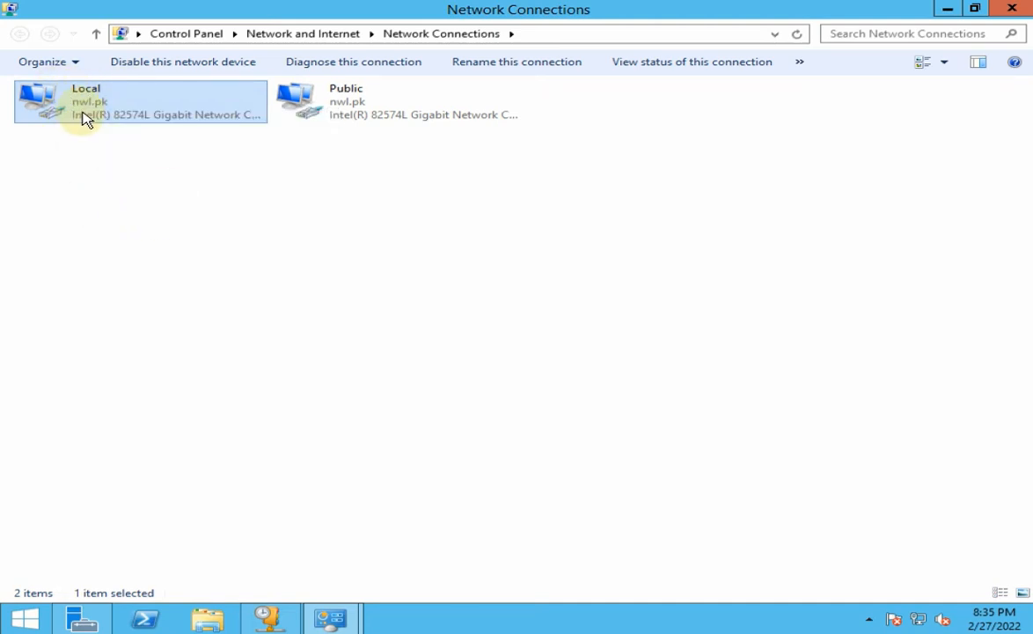
Step: Check the IPv4 addressing settings of the Public adapter and close its properties without changes
left_click(321, 105)
right_click(327, 105)
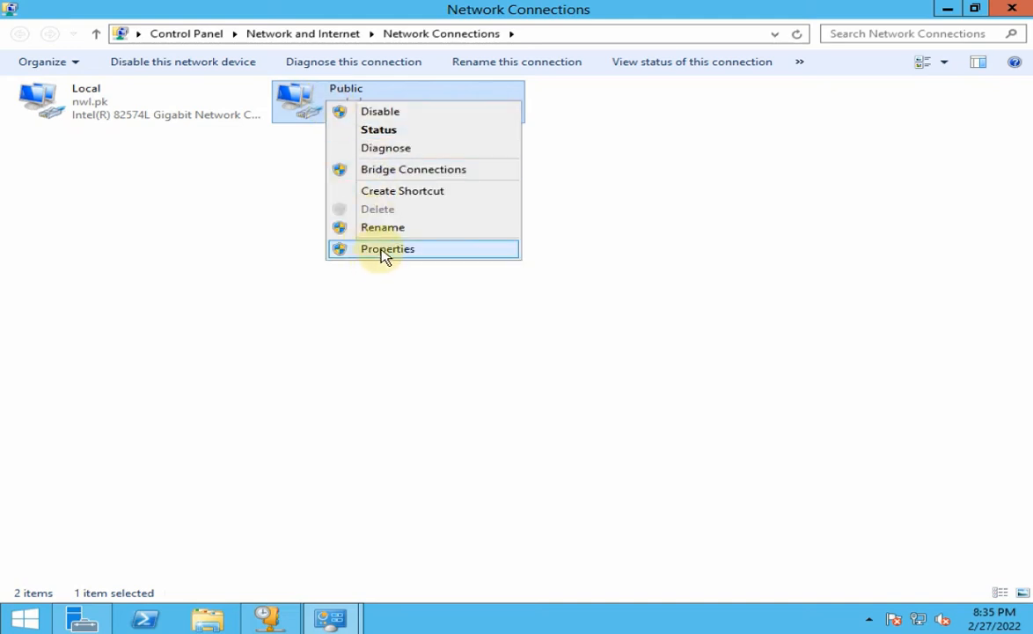
left_click(381, 254)
double_click(142, 307)
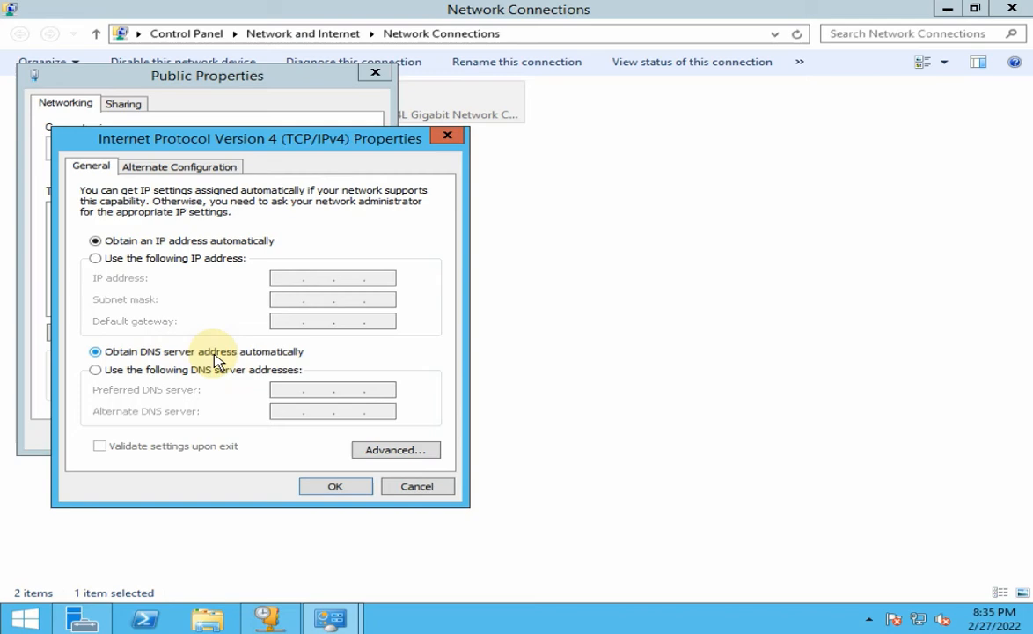
left_click_drag(295, 138, 404, 142)
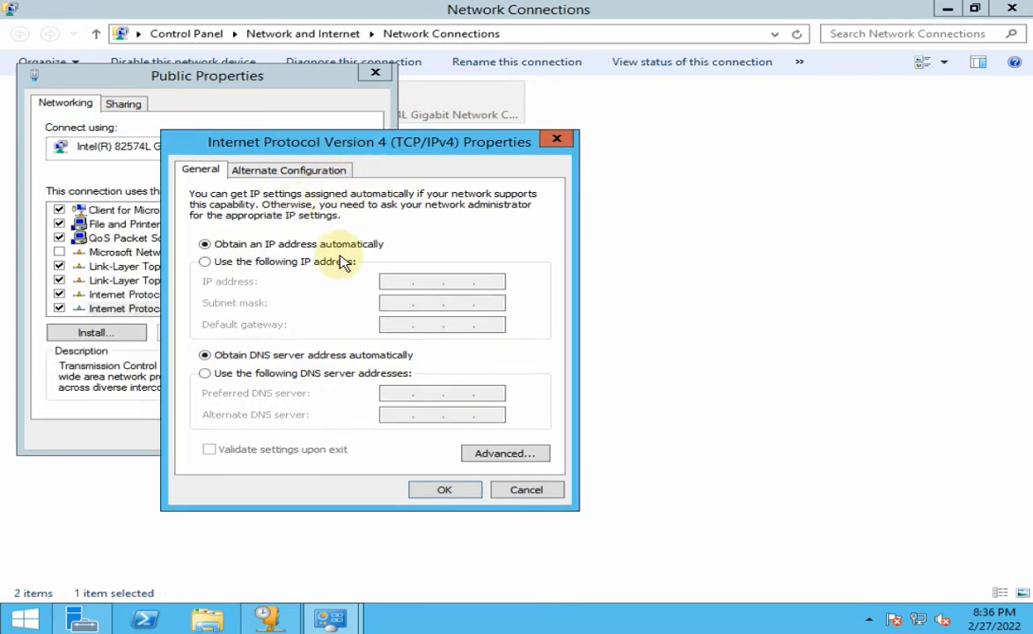
left_click(528, 491)
left_click(345, 433)
Step: Review the Local adapter's static IPv4 address, subnet mask and preferred DNS server, keeping the existing settings
left_click(94, 114)
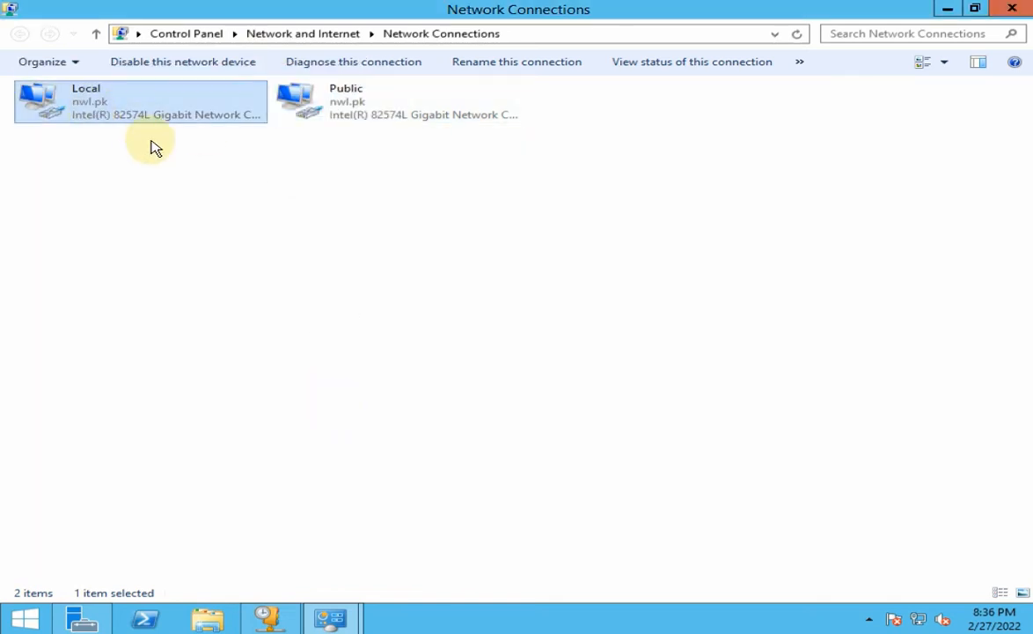
right_click(69, 97)
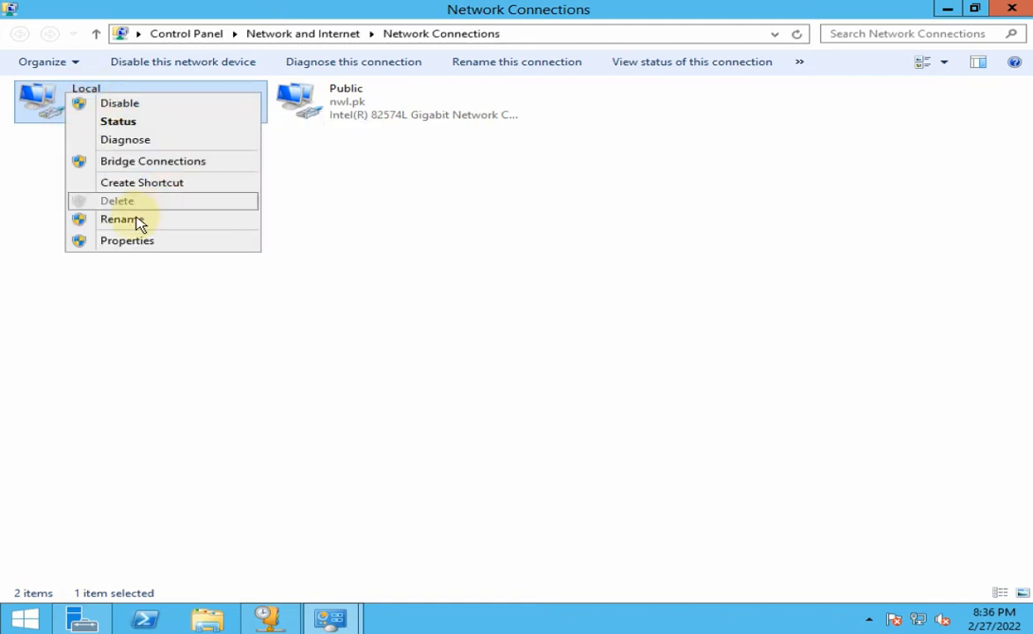
left_click(146, 238)
left_click_drag(161, 85, 226, 88)
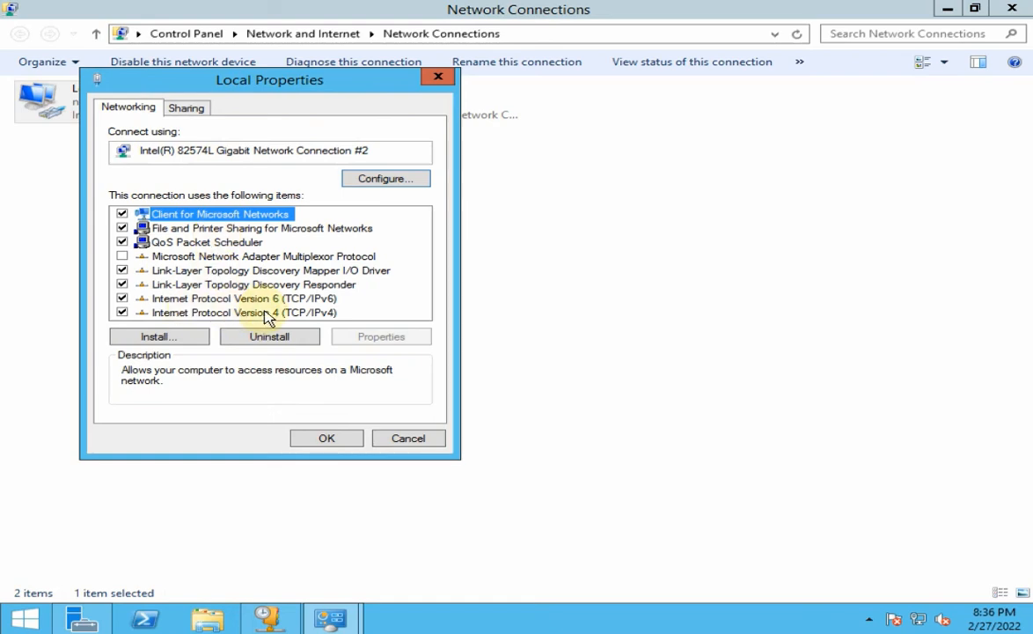
double_click(252, 313)
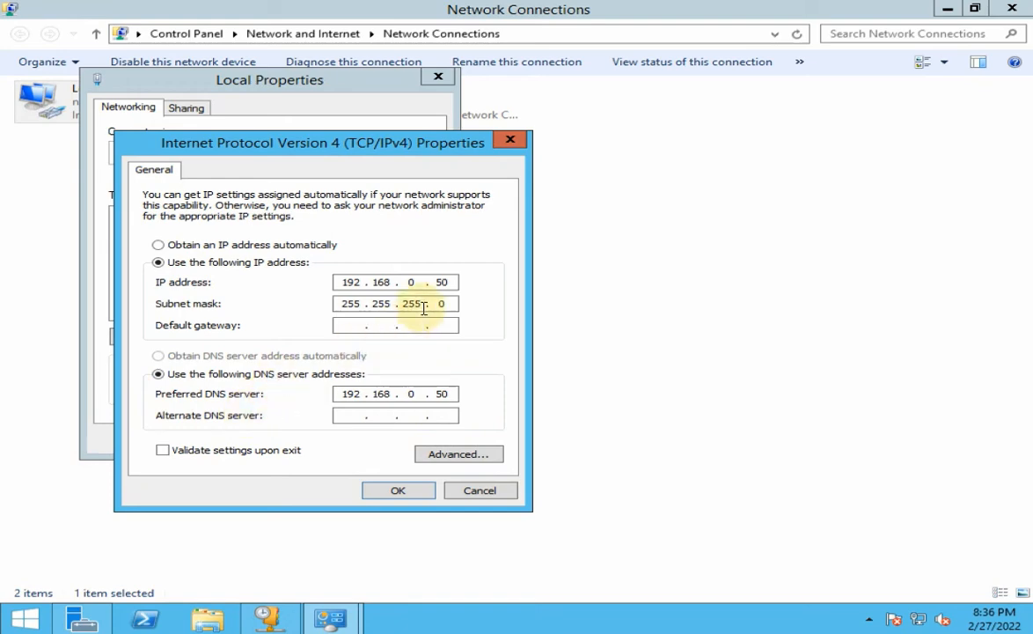
left_click(380, 283)
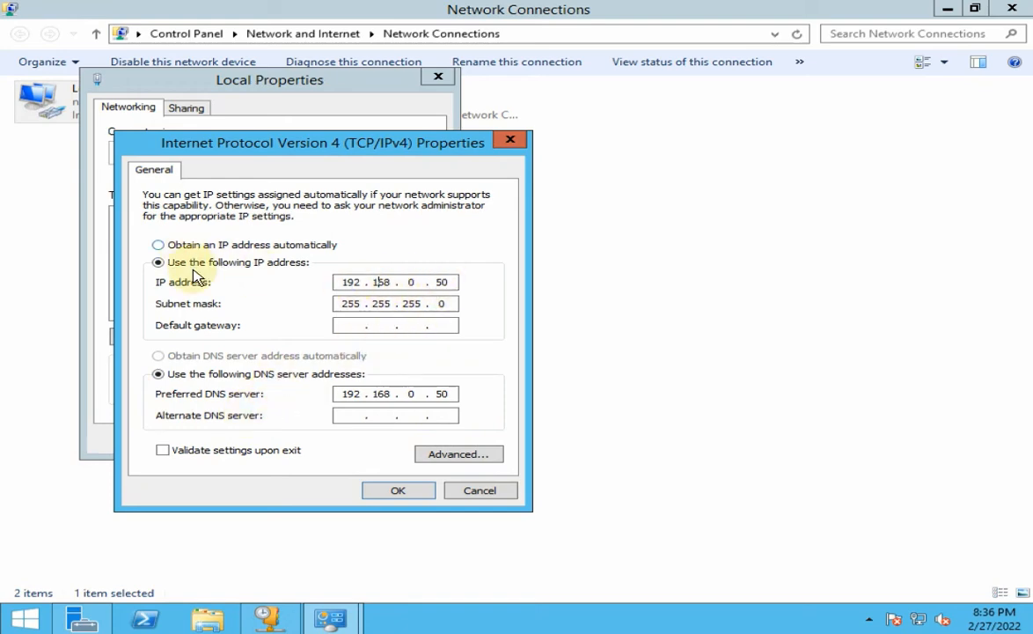
left_click(409, 283)
double_click(442, 283)
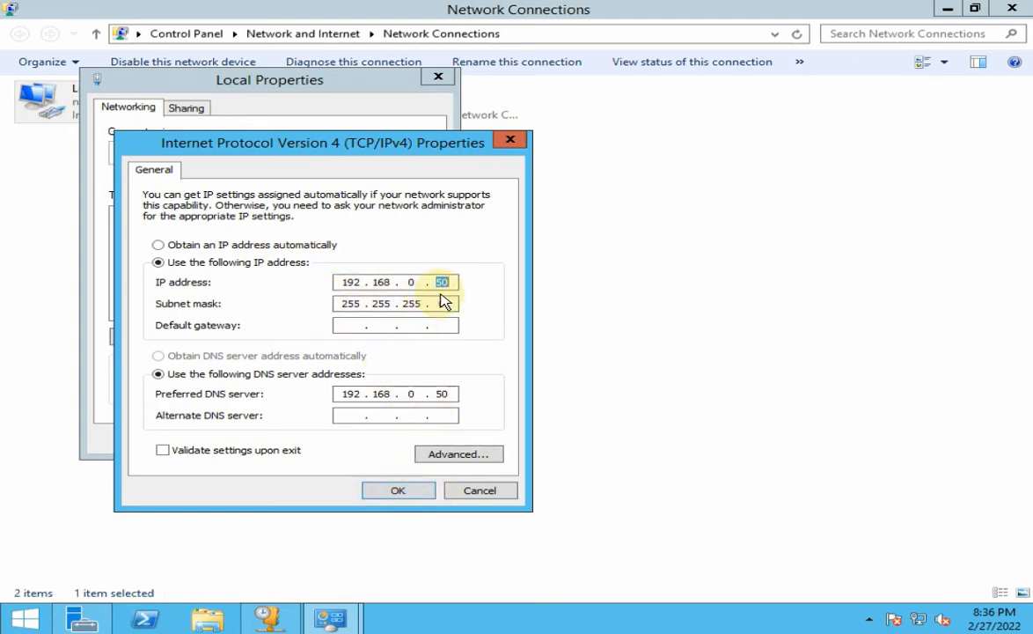
left_click(436, 394)
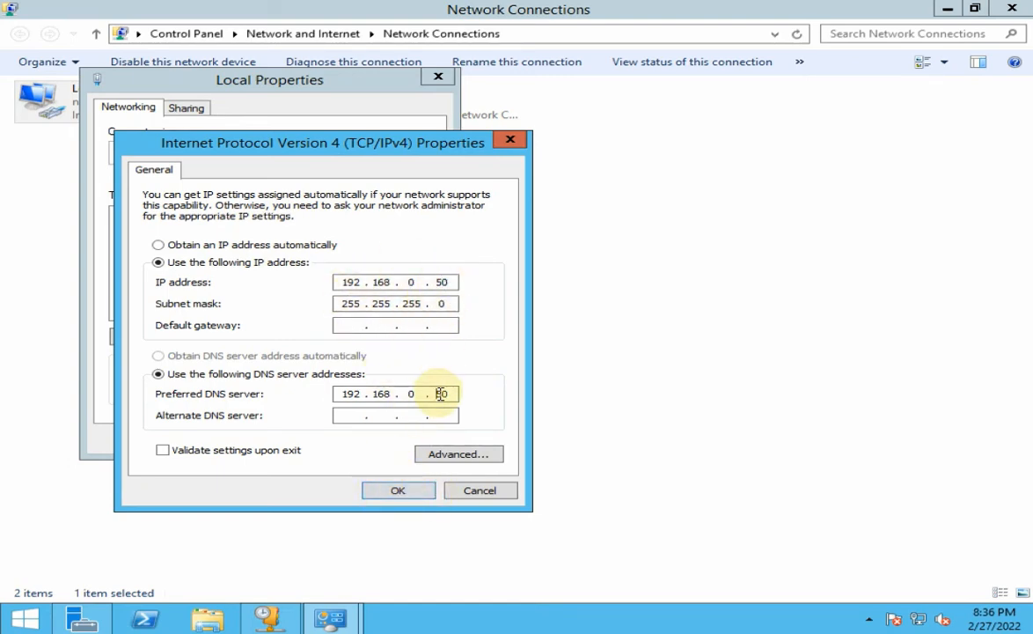
left_click(400, 491)
left_click(339, 440)
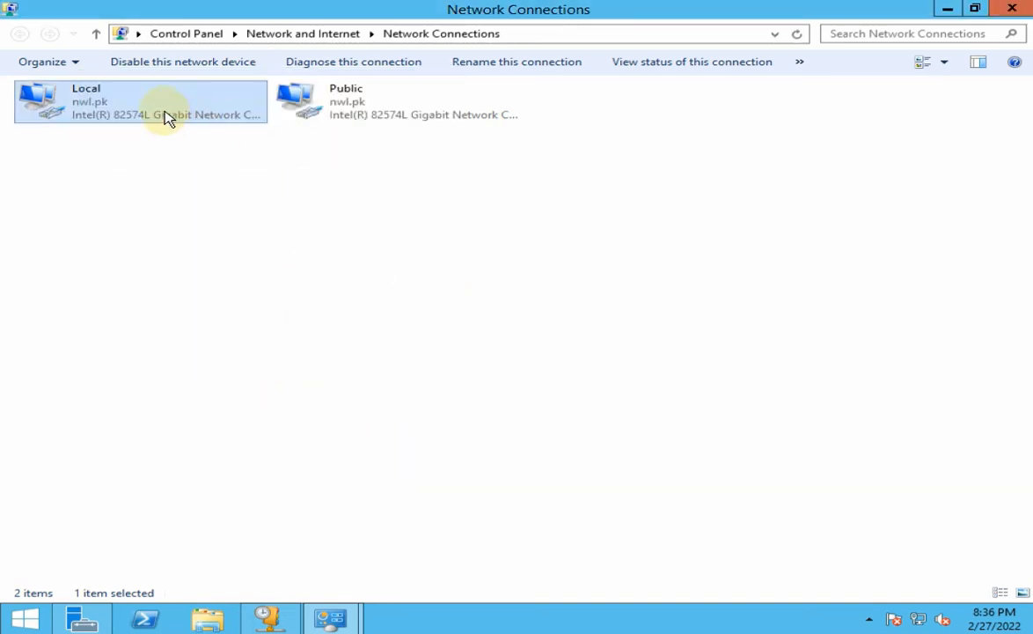
Step: Close the Network Connections and Network and Sharing Center windows to return to the New Scope Wizard
key("Right")
left_click(99, 106)
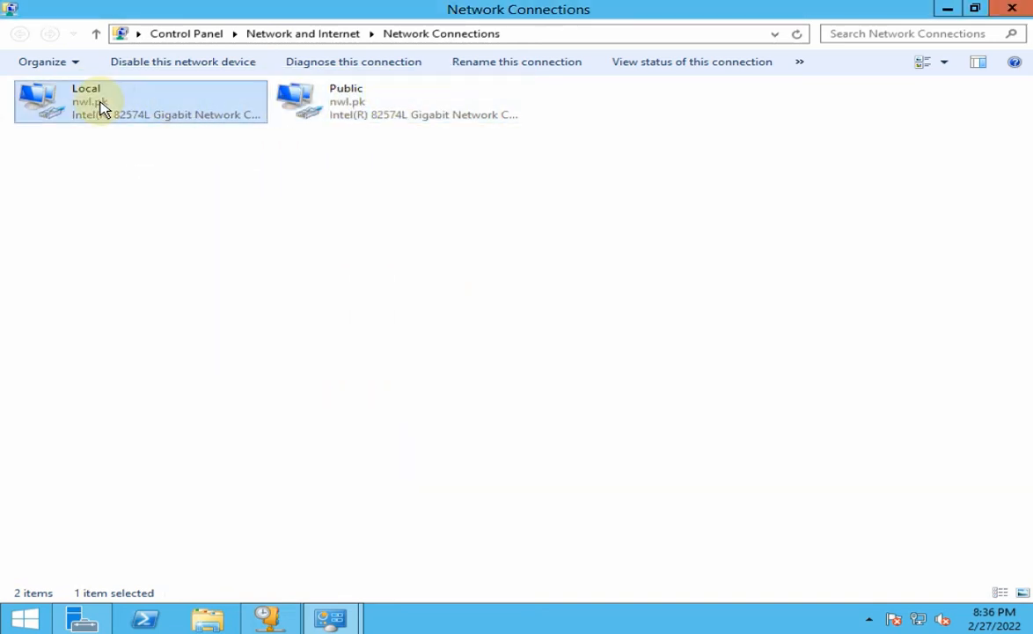
left_click(341, 94)
left_click(651, 149)
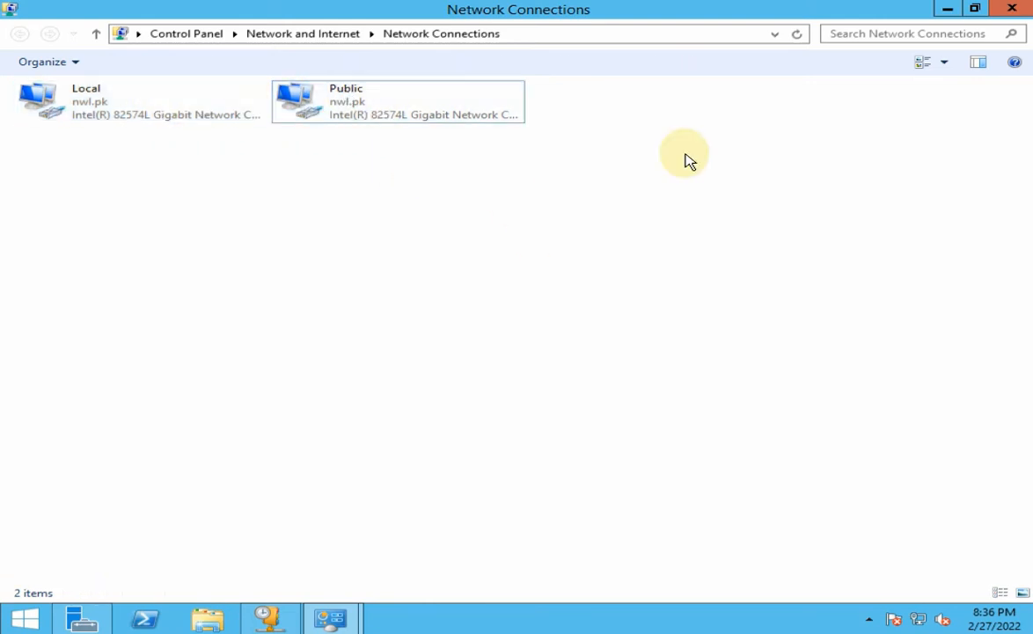
left_click(333, 618)
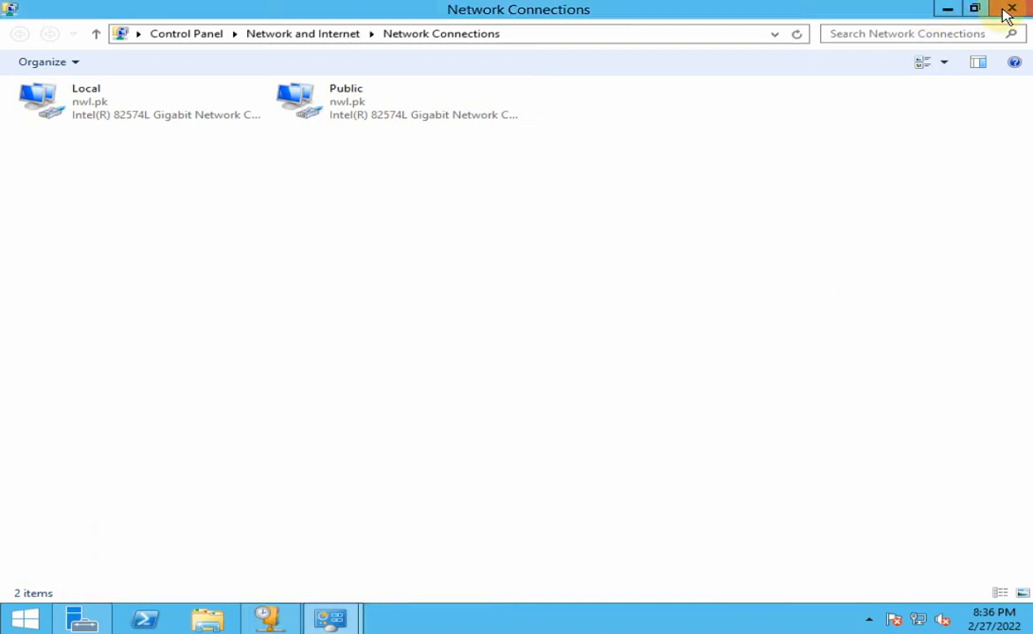
left_click(1009, 9)
left_click(1009, 9)
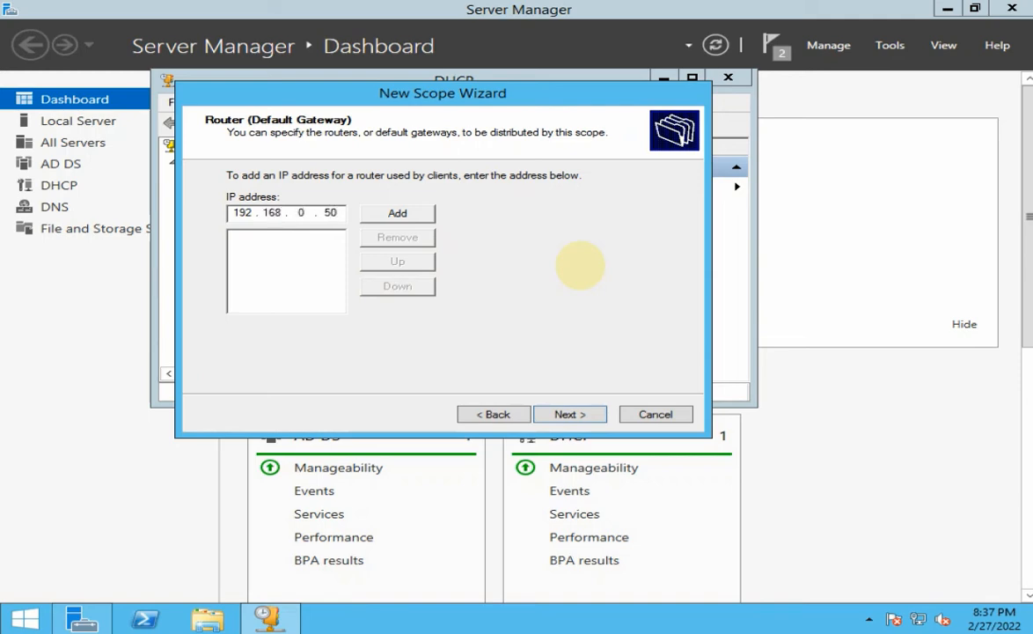
Step: Add 192.168.0.50 as the scope's default gateway and continue to the domain name and DNS servers
left_click(397, 213)
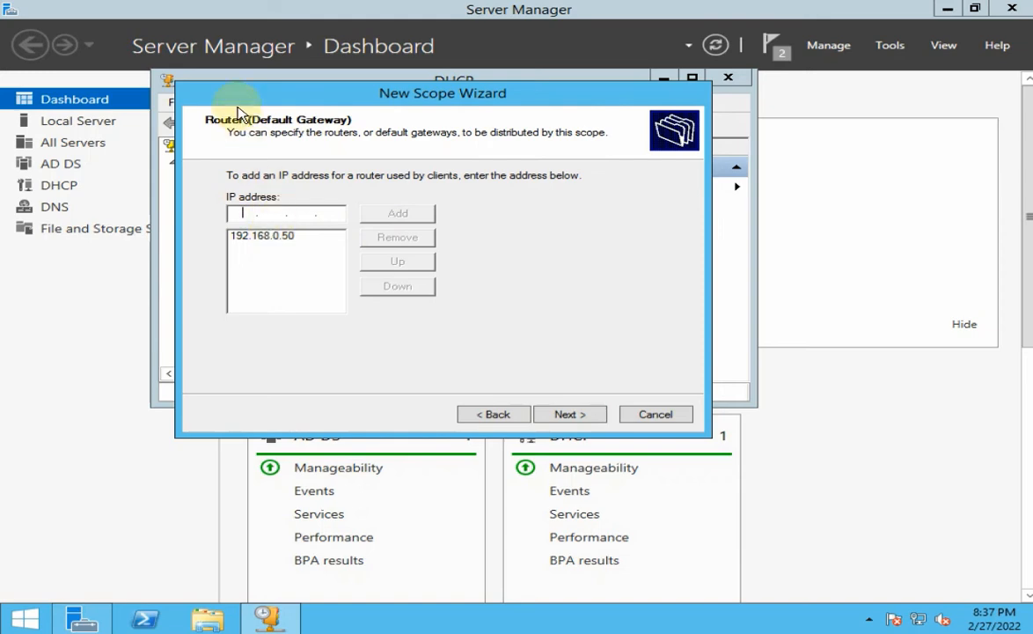
left_click(276, 239)
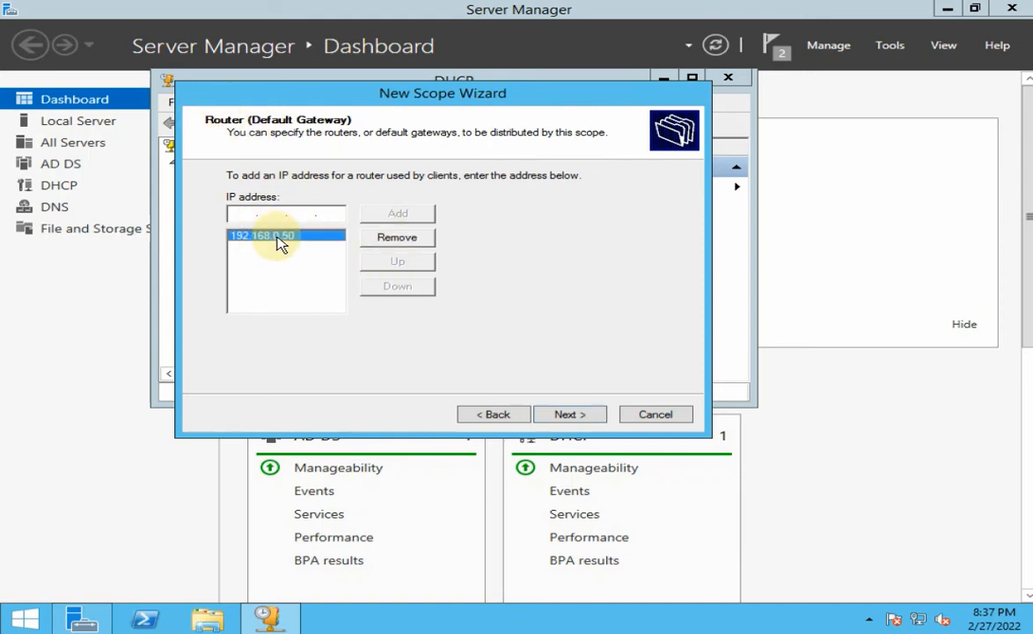
left_click(570, 416)
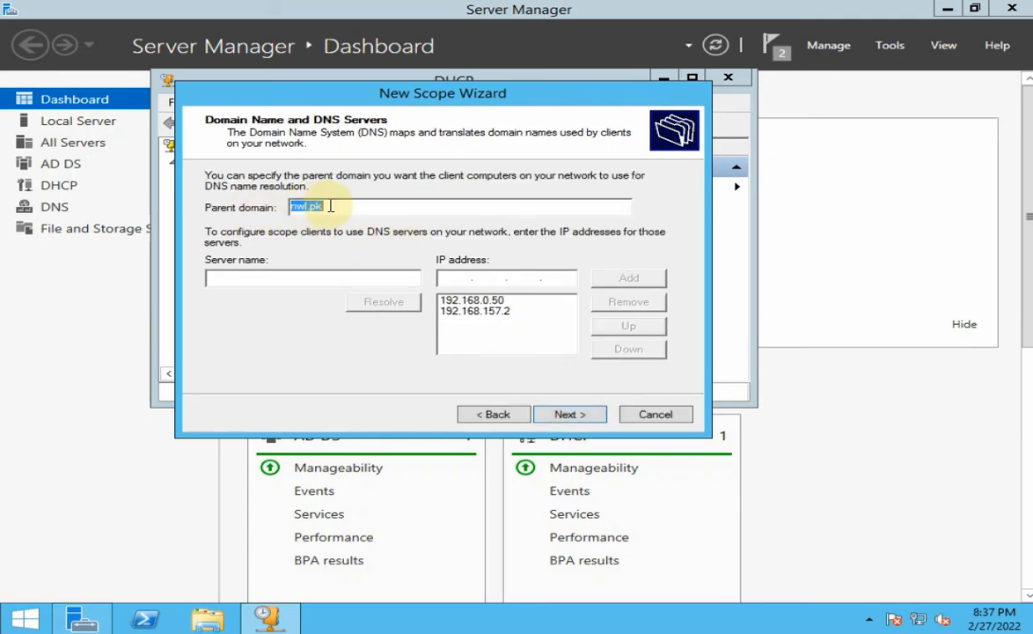
Step: Remove 192.168.157.2 from the scope's DNS server list, keeping 192.168.0.50 and the parent domain nwl.pk
left_click(461, 300)
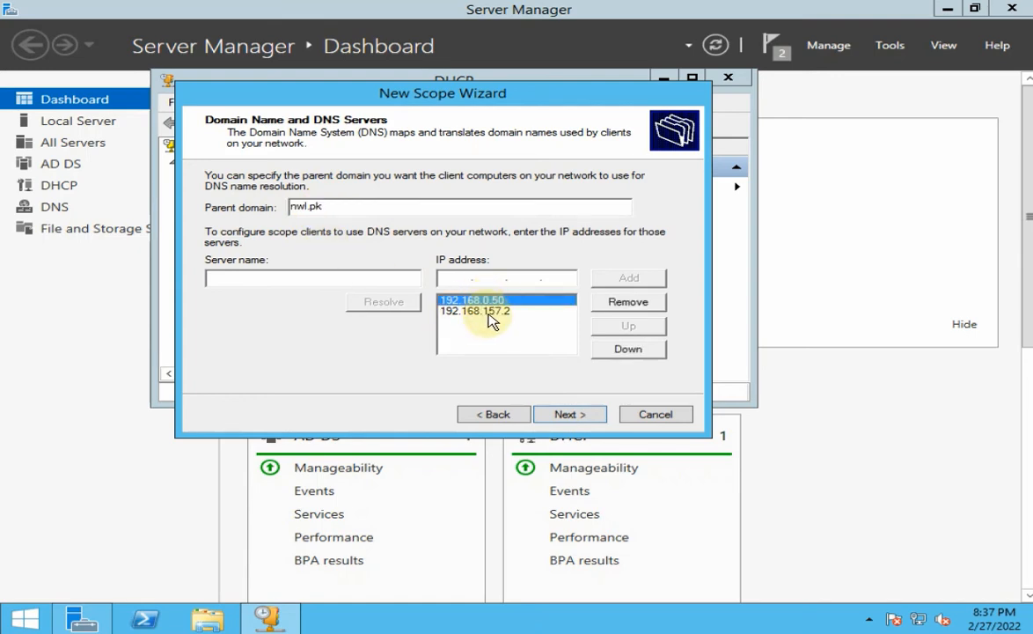
left_click(490, 313)
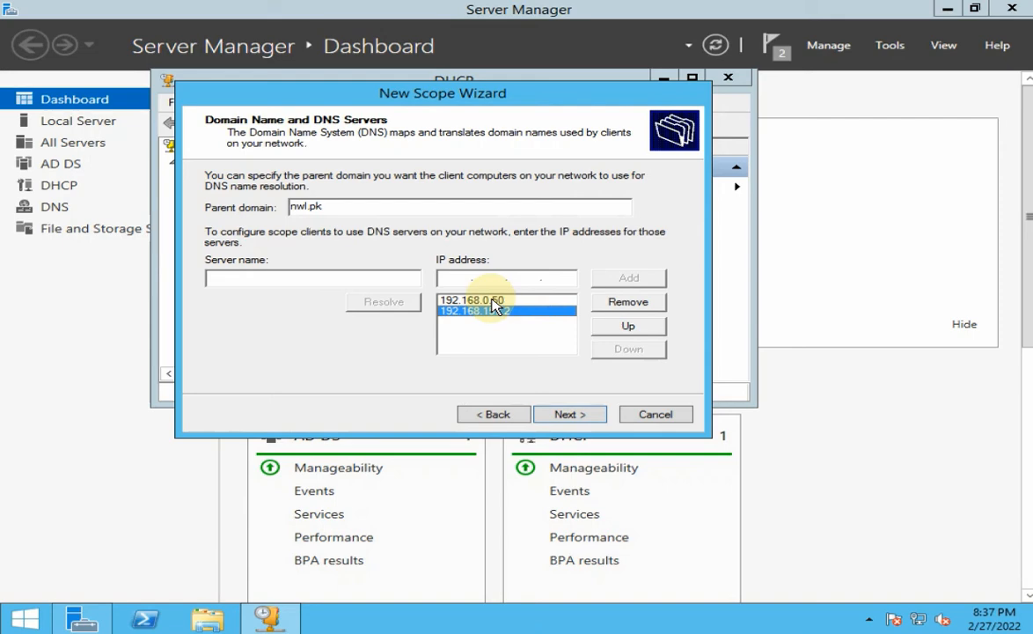
left_click(490, 301)
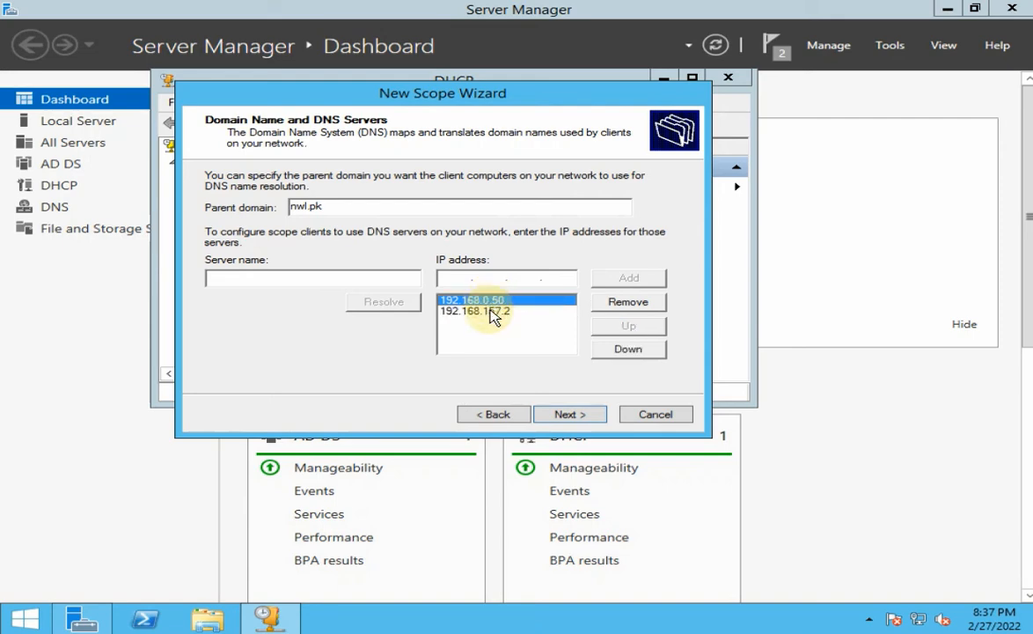
left_click(491, 313)
left_click(479, 300)
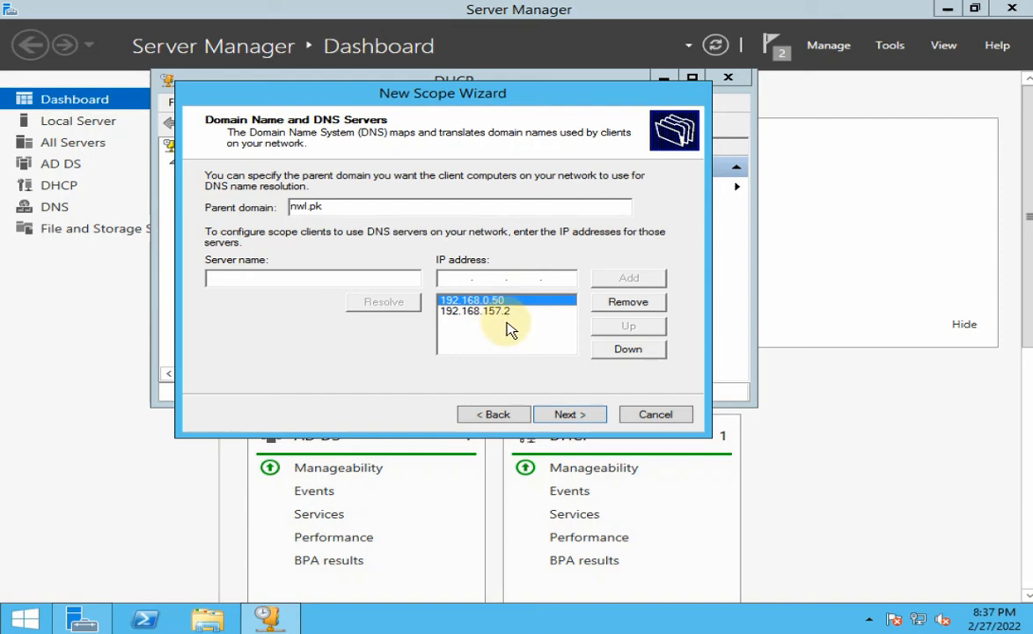
left_click(475, 312)
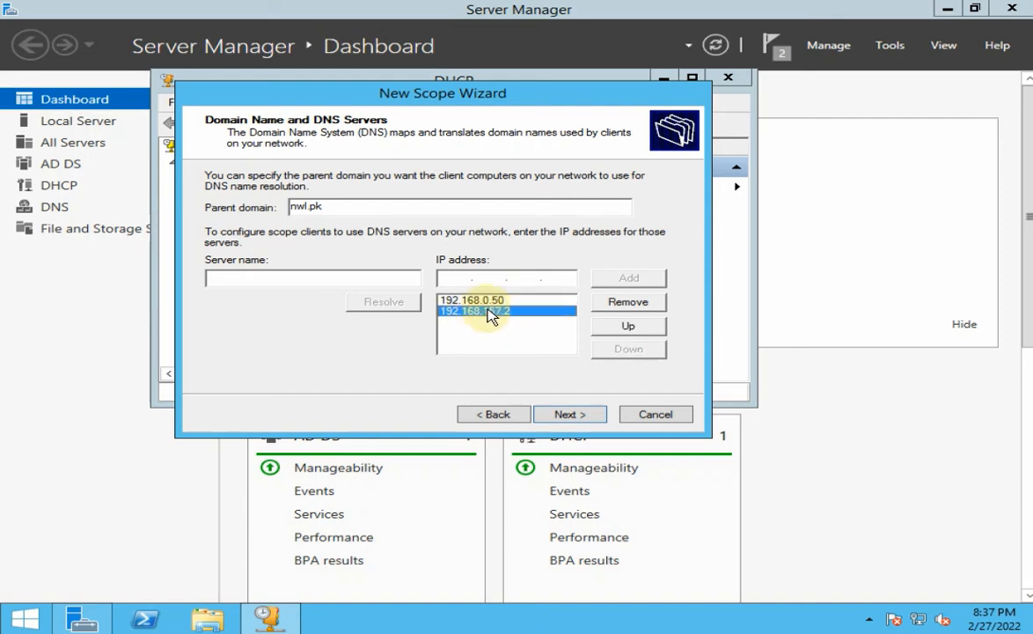
left_click(619, 304)
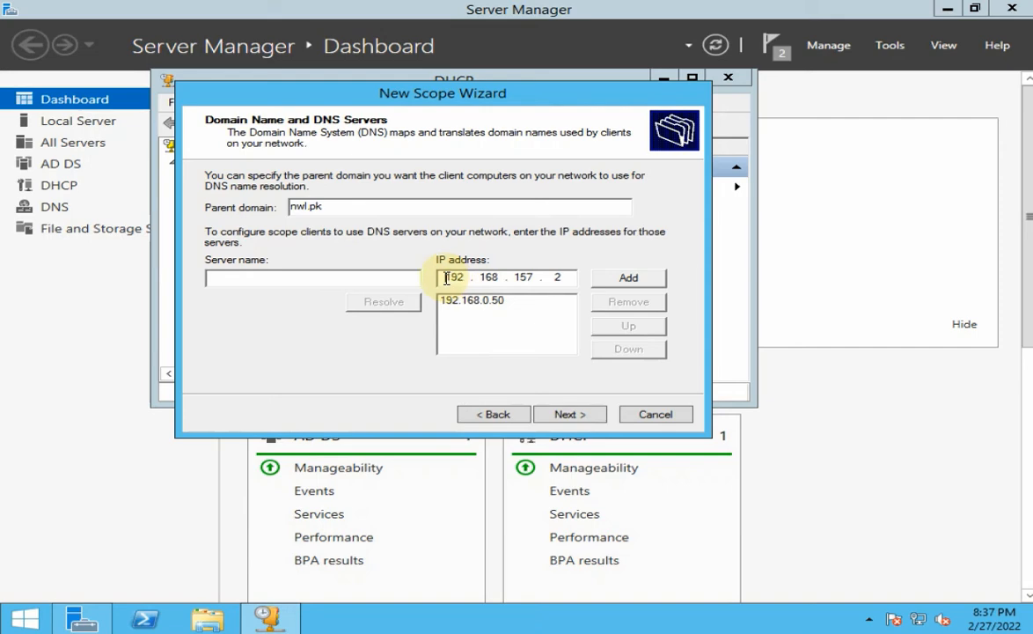
left_click_drag(446, 278, 549, 278)
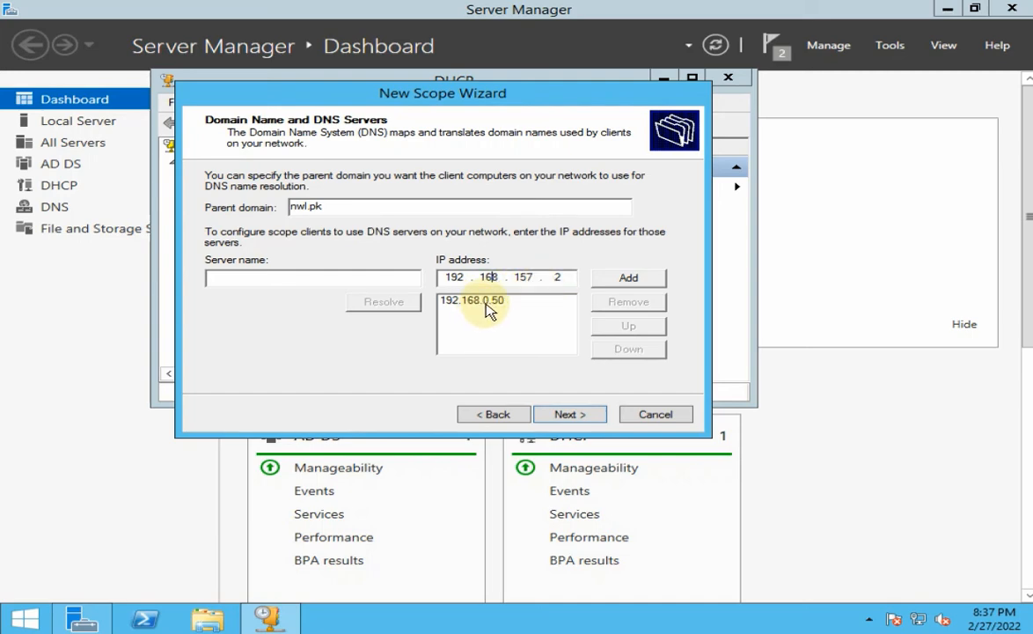
Step: Accept the scope's DNS server settings and replace the listed WINS server with 192.168.0.50
left_click(486, 308)
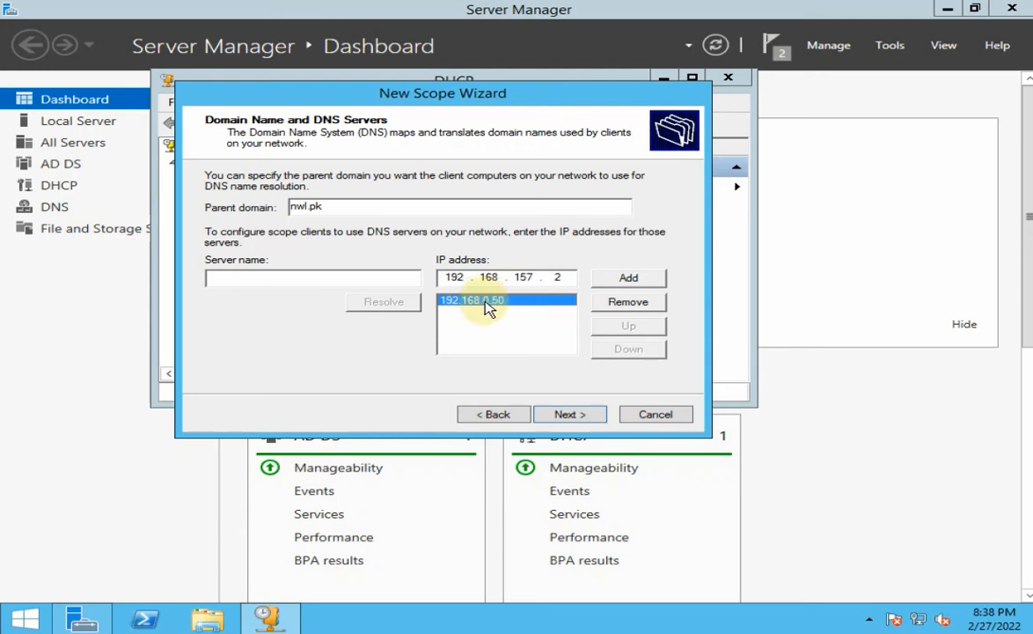
left_click(567, 414)
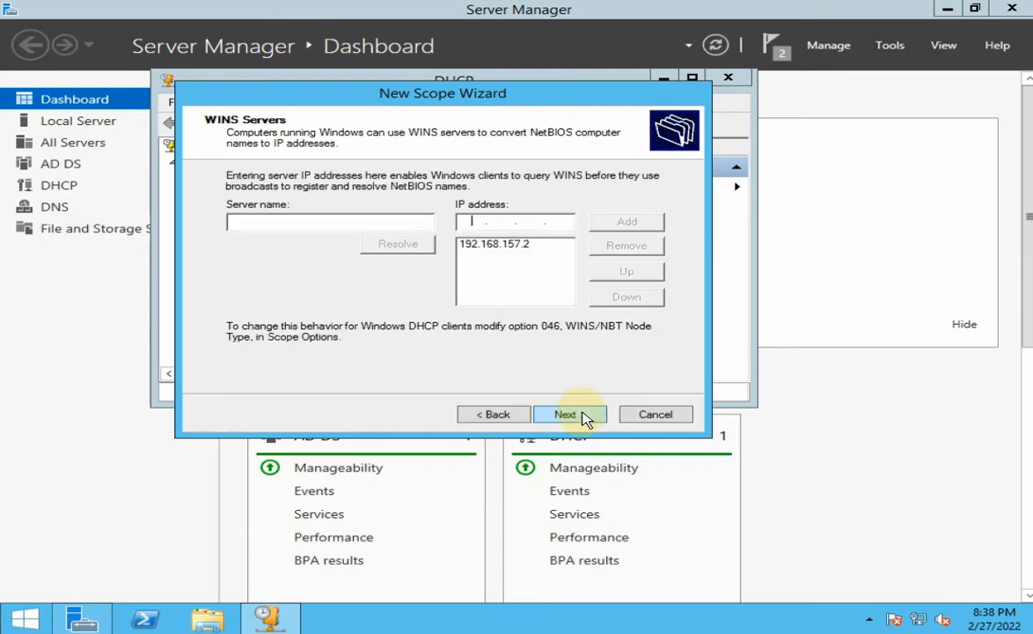
left_click(493, 247)
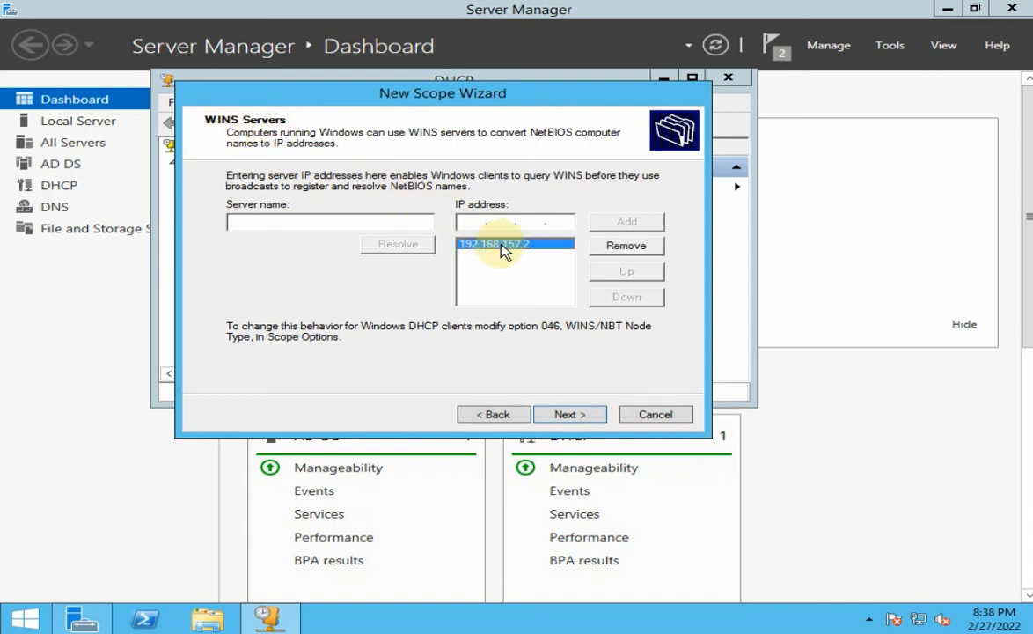
left_click(620, 245)
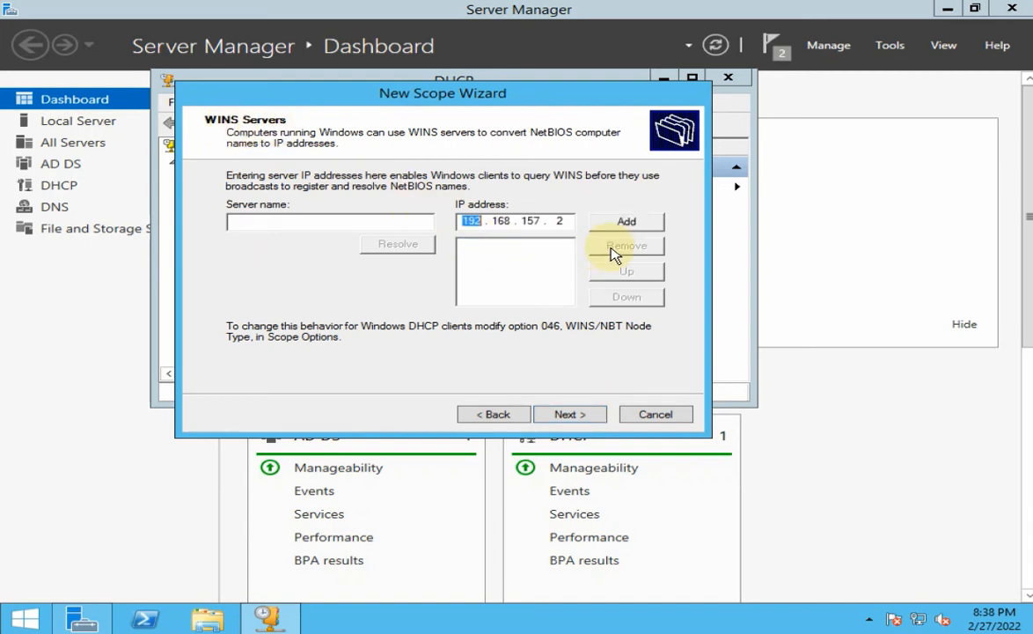
double_click(531, 221)
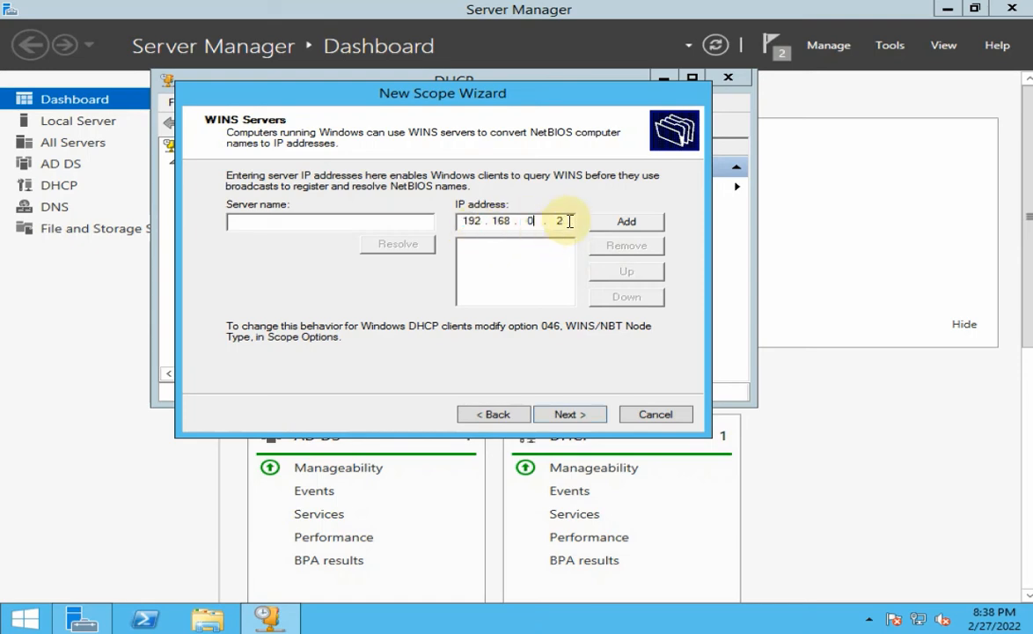
left_click_drag(569, 221, 553, 220)
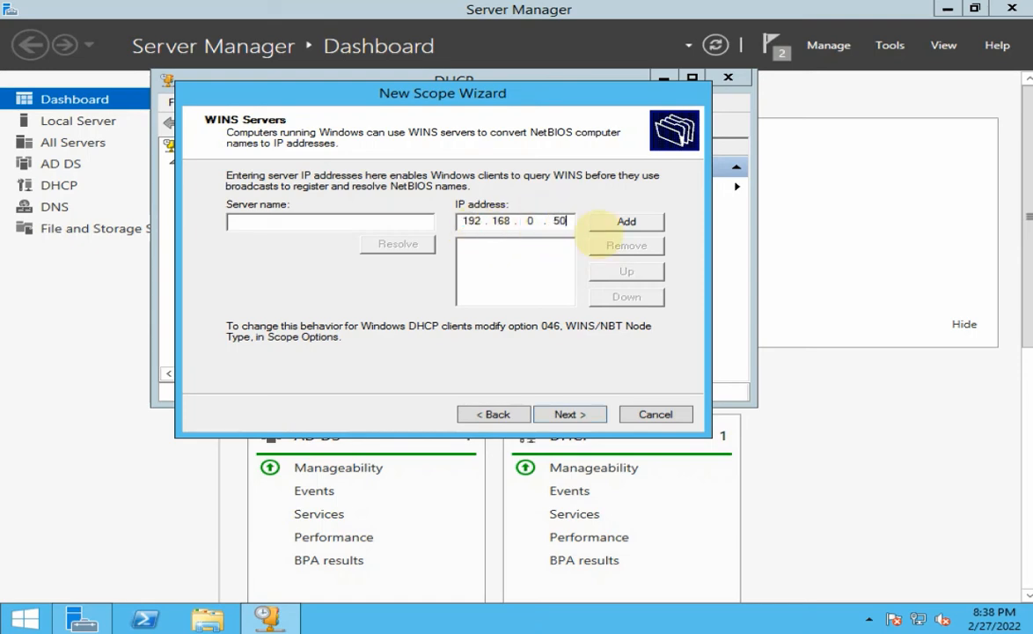
left_click(607, 223)
Step: Choose to activate the scope now and finish the New Scope Wizard
left_click(585, 415)
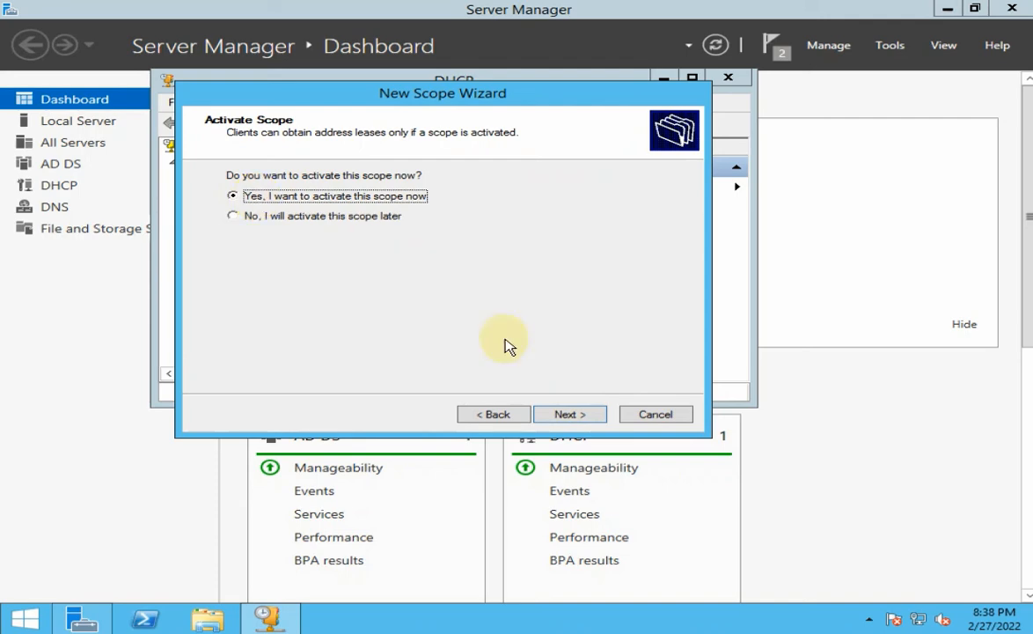
left_click(567, 421)
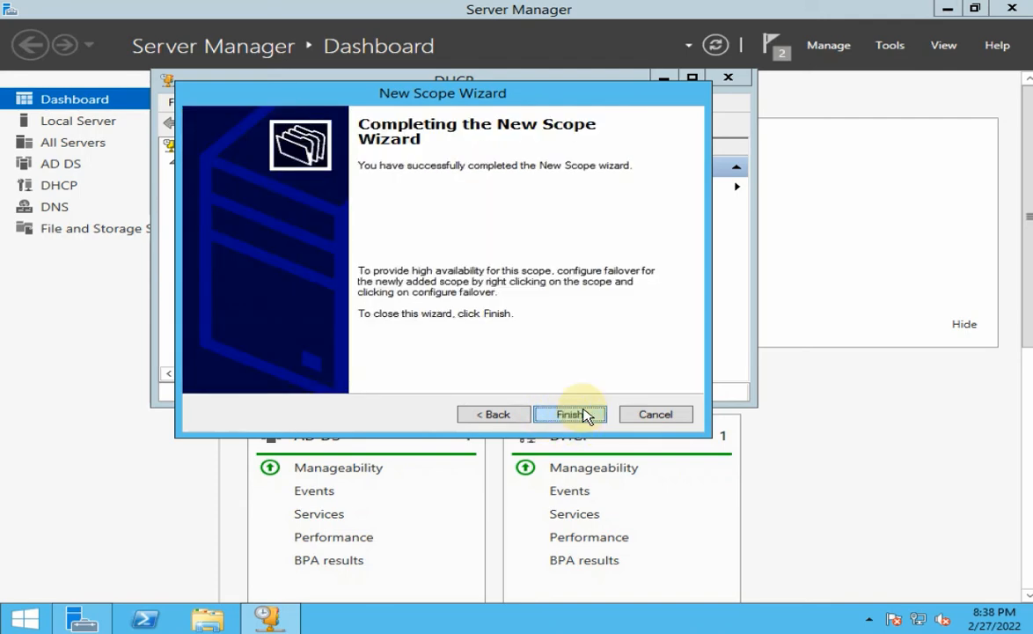
left_click(587, 417)
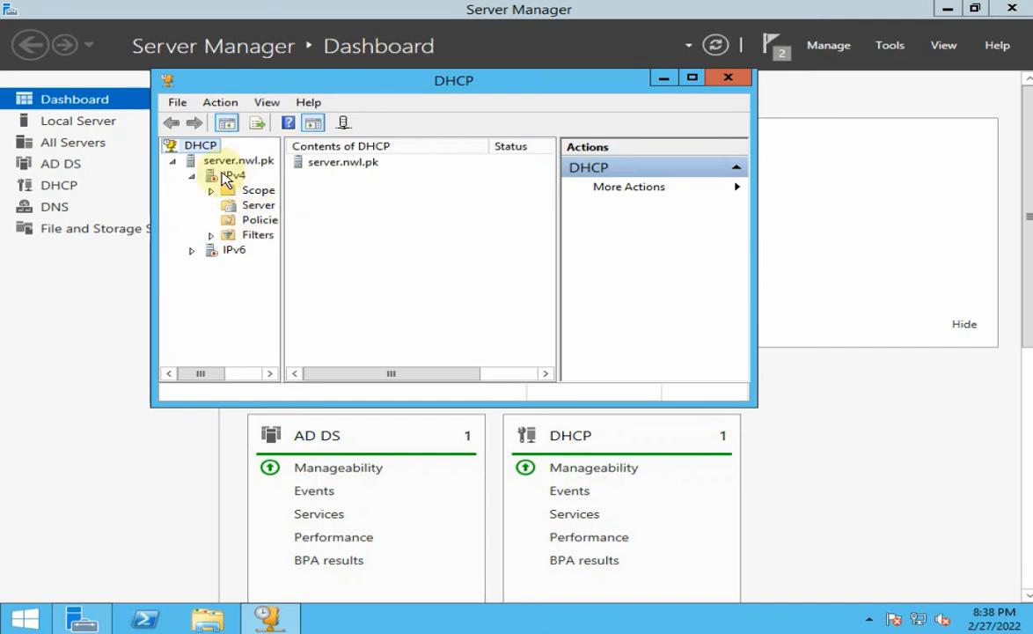
right_click(200, 146)
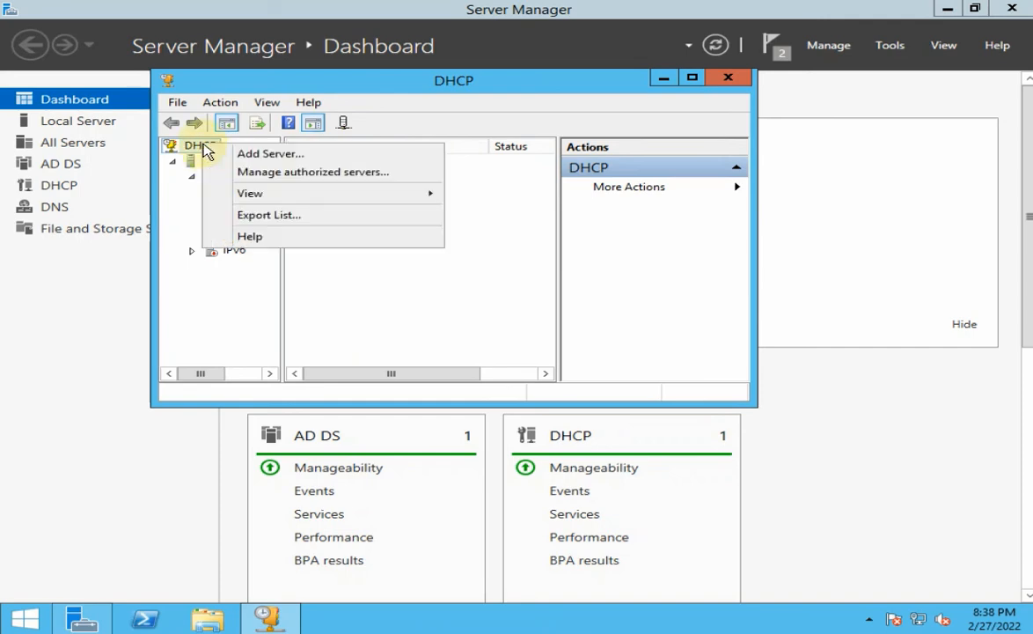
mouse_move(274, 195)
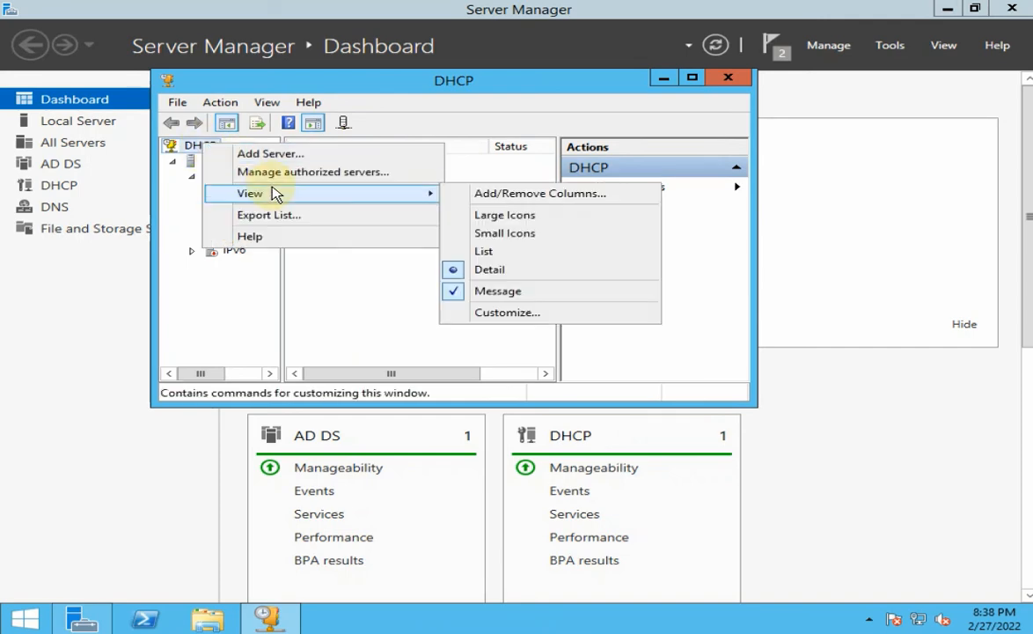
left_click(220, 296)
Step: Refresh the server.nwl.pk node and its IPv4 node in the DHCP console
right_click(226, 163)
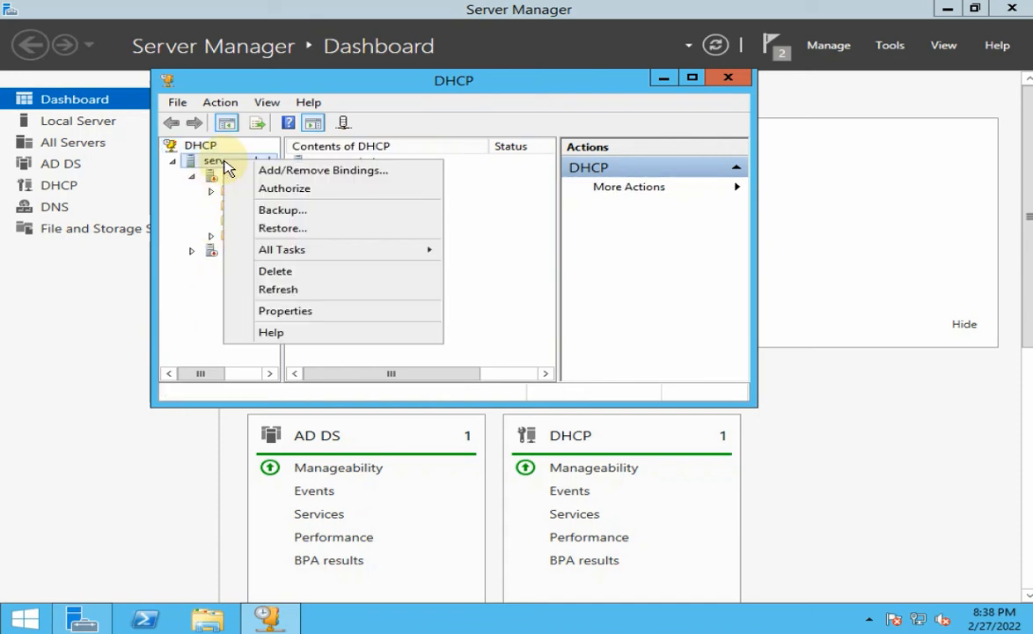
mouse_move(319, 252)
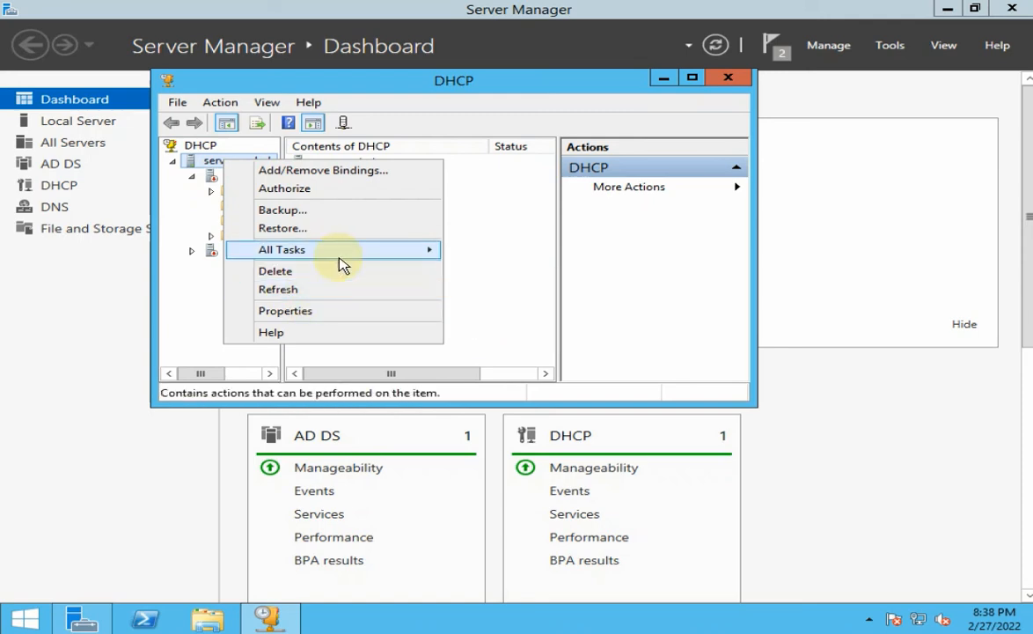
left_click(290, 292)
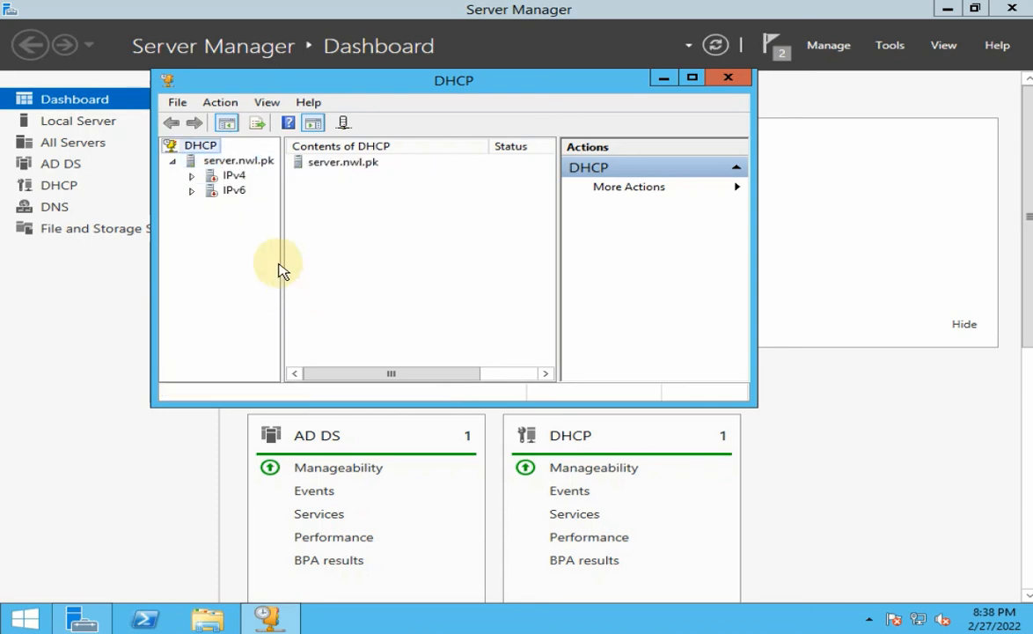
left_click(191, 175)
right_click(227, 181)
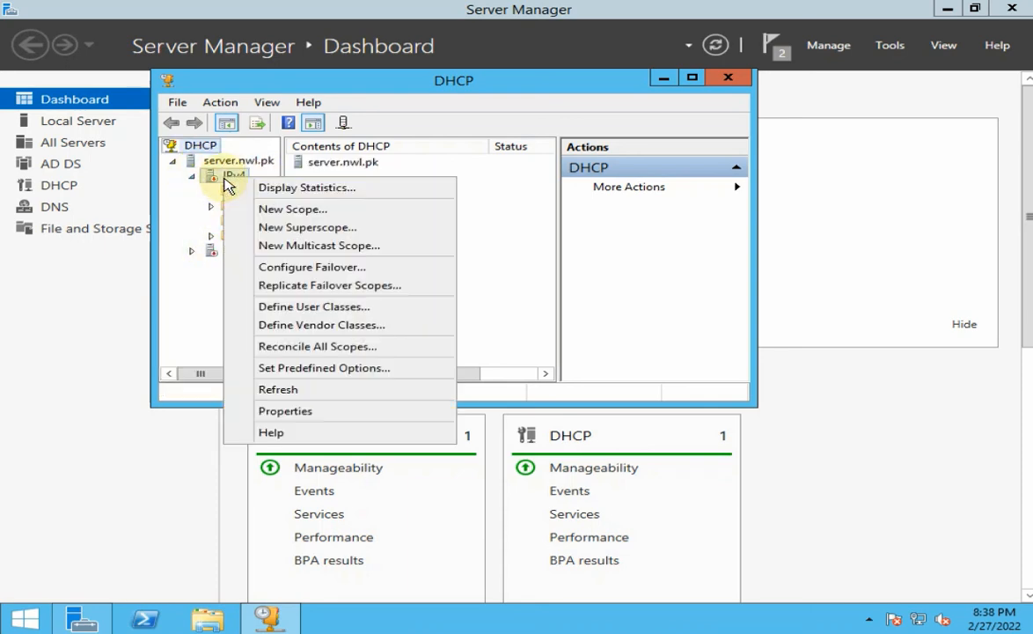
left_click(264, 389)
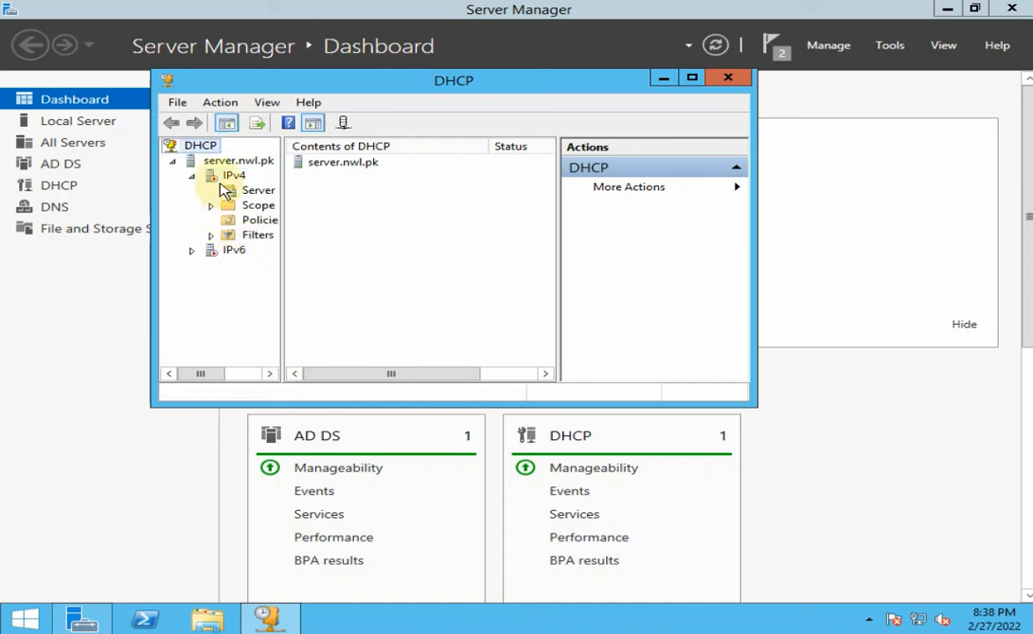
Step: Widen the console tree, restart the DHCP service on server.nwl.pk and expand its IPv4 node
left_click_drag(284, 277, 307, 277)
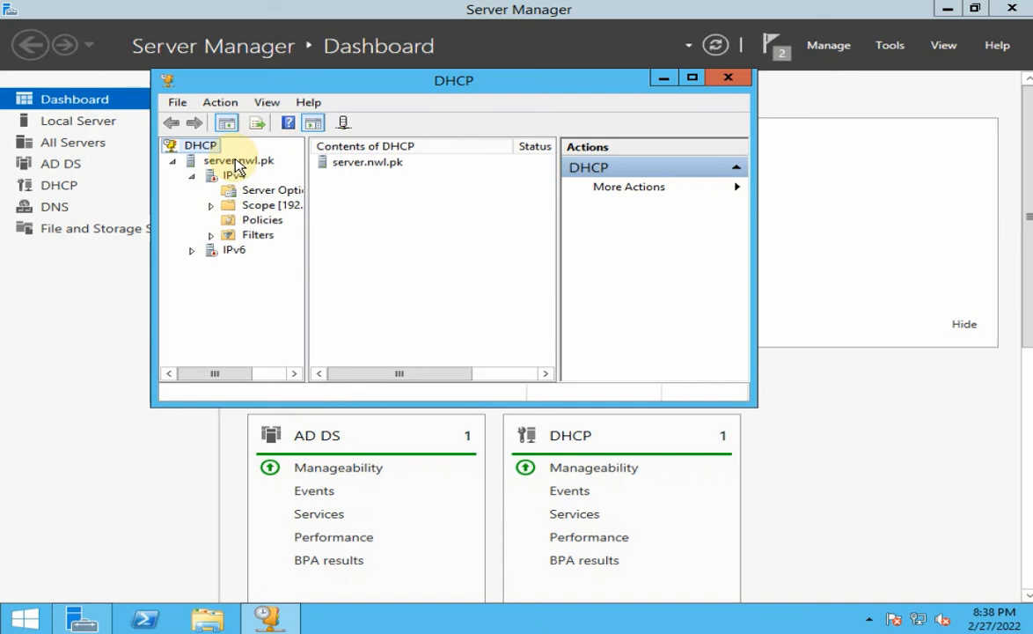
right_click(231, 165)
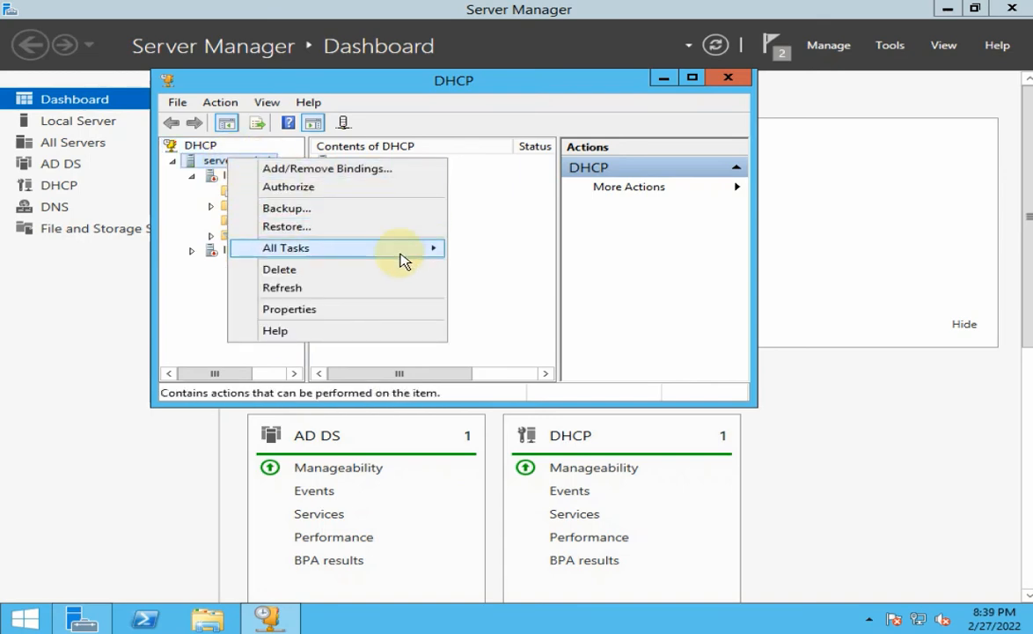
mouse_move(402, 261)
left_click(512, 320)
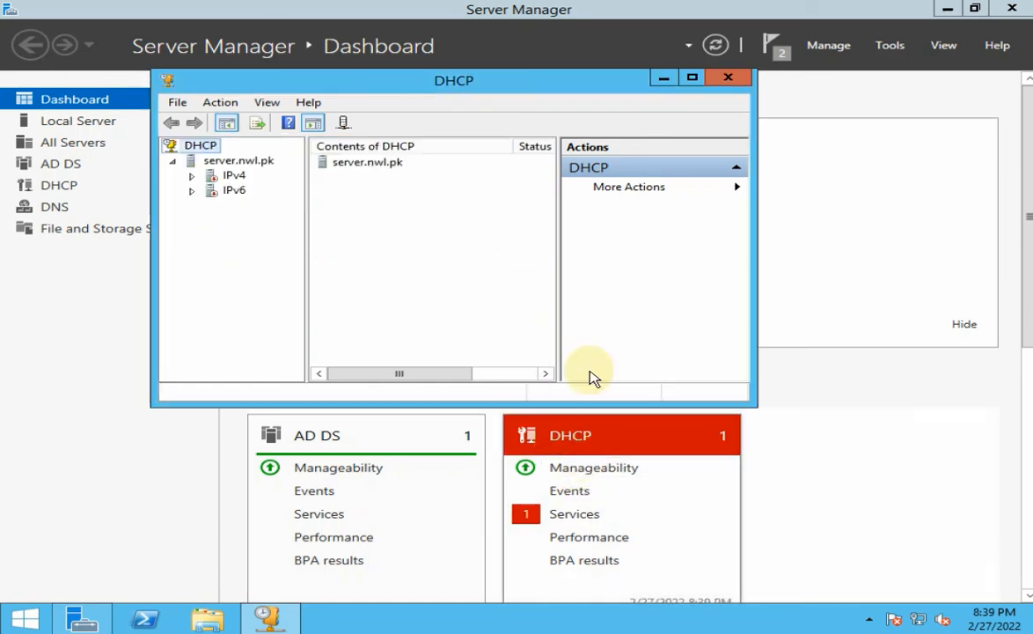
left_click(193, 175)
Step: Authorize the DHCP server server.nwl.pk, refresh it and expand its IPv4 node
right_click(236, 162)
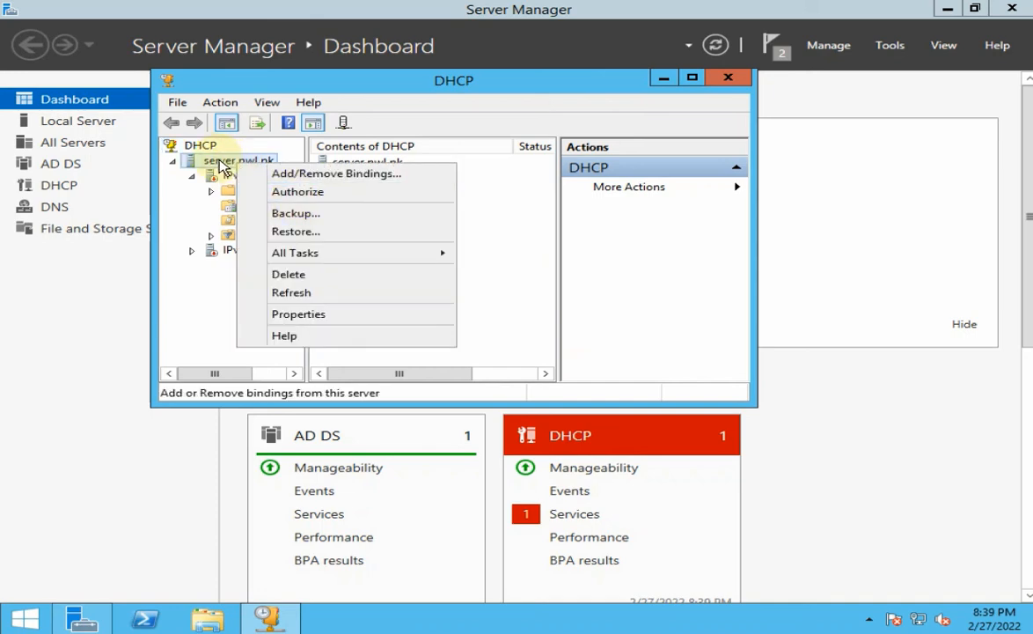
left_click(296, 192)
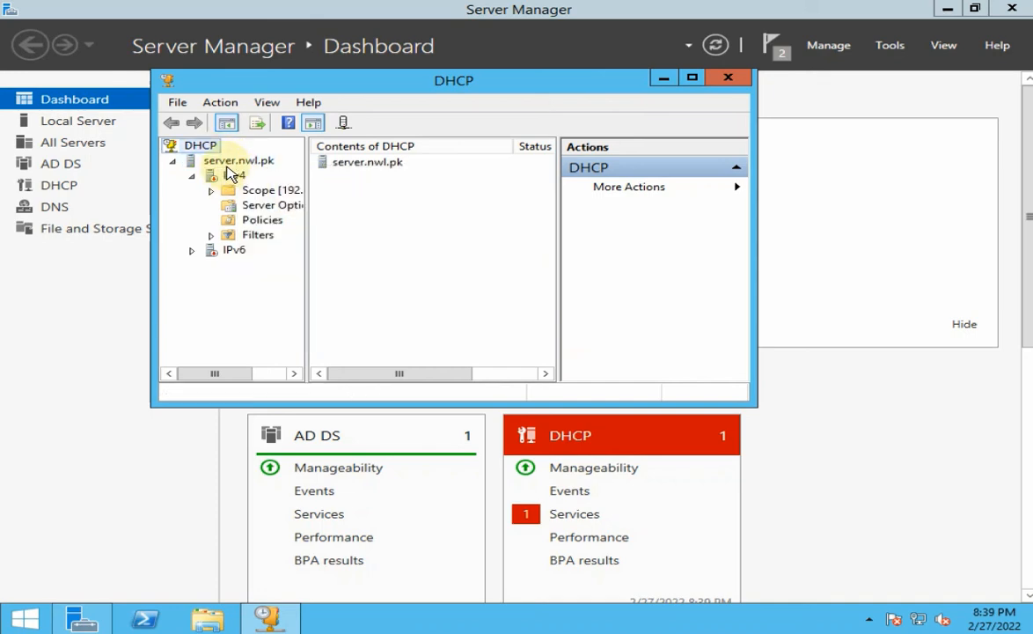
right_click(227, 168)
left_click(233, 295)
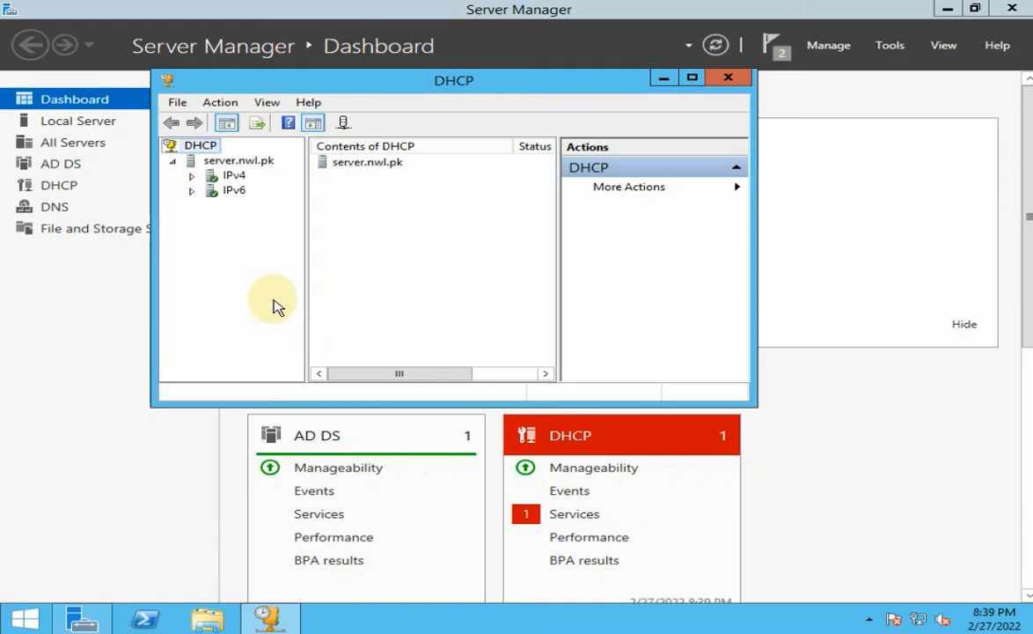
left_click(193, 176)
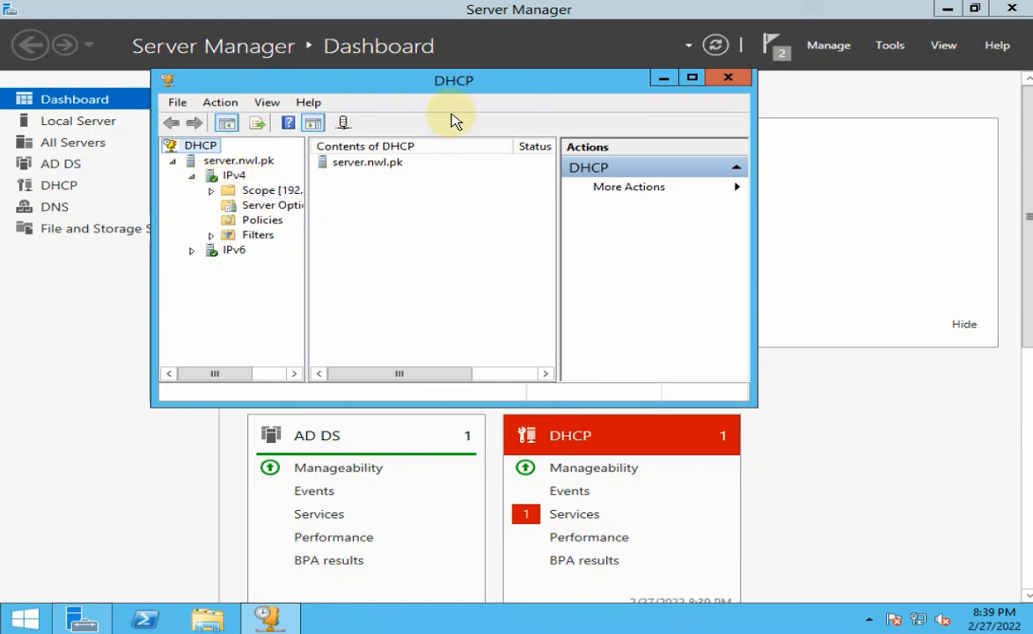
Step: Maximize the DHCP console, widen its tree, and review the server options and the nwl scope's address pool and leases
double_click(468, 82)
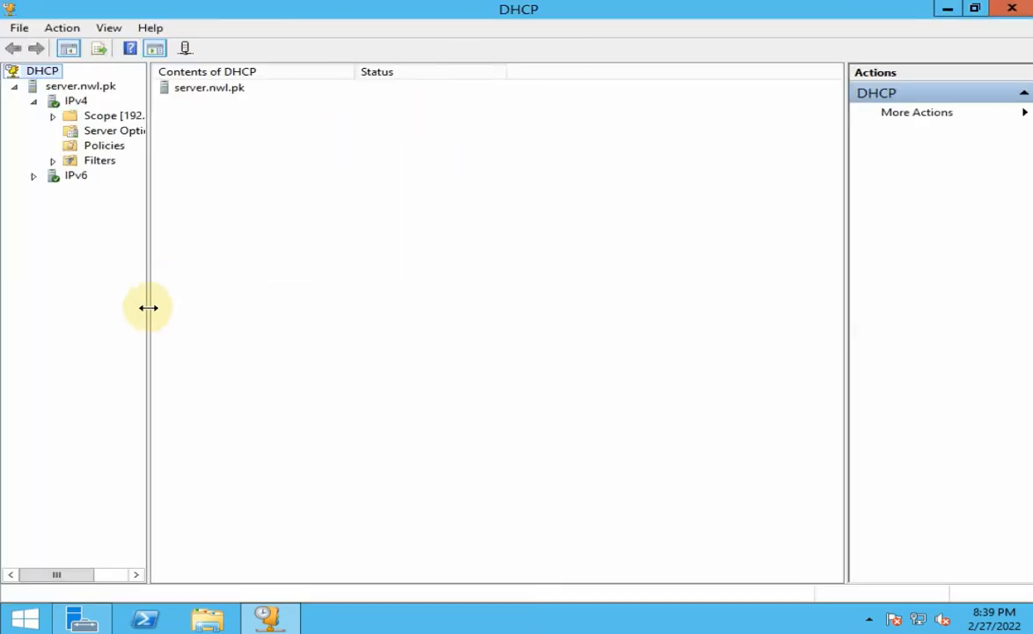
left_click_drag(148, 307, 238, 316)
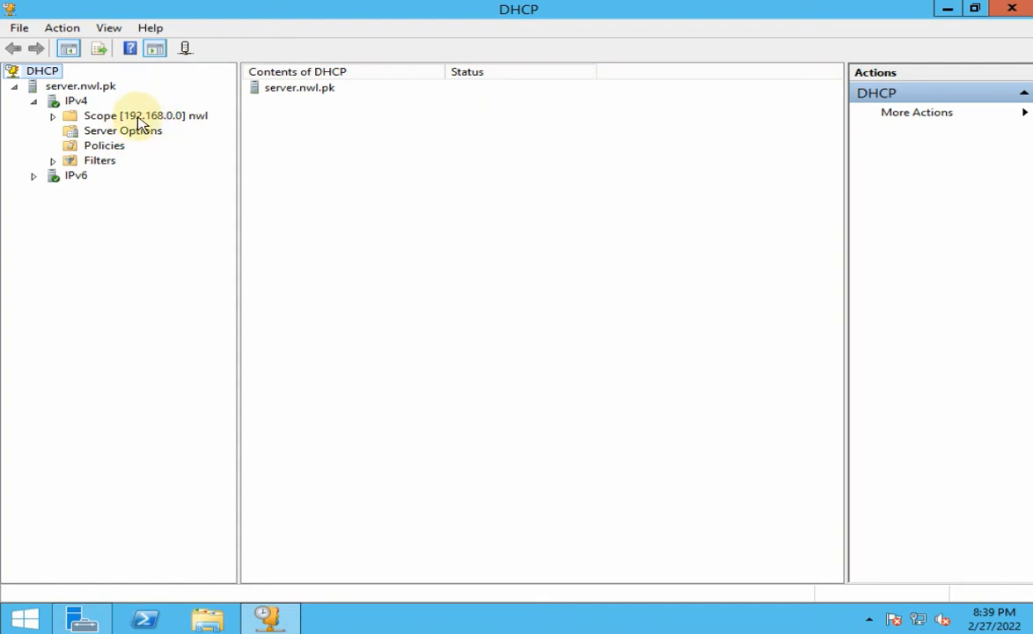
left_click(81, 131)
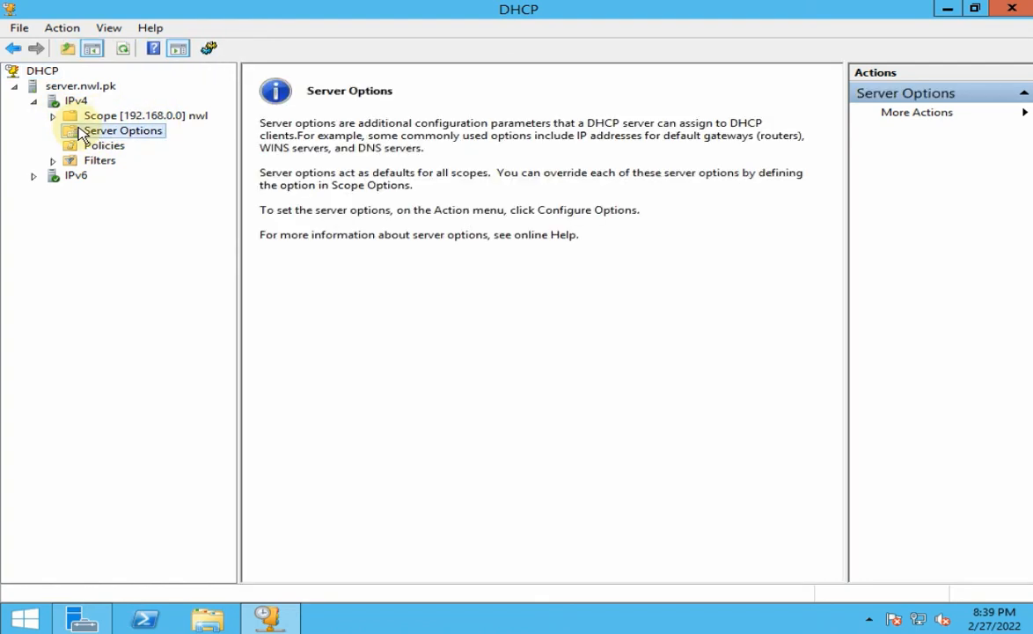
left_click(102, 116)
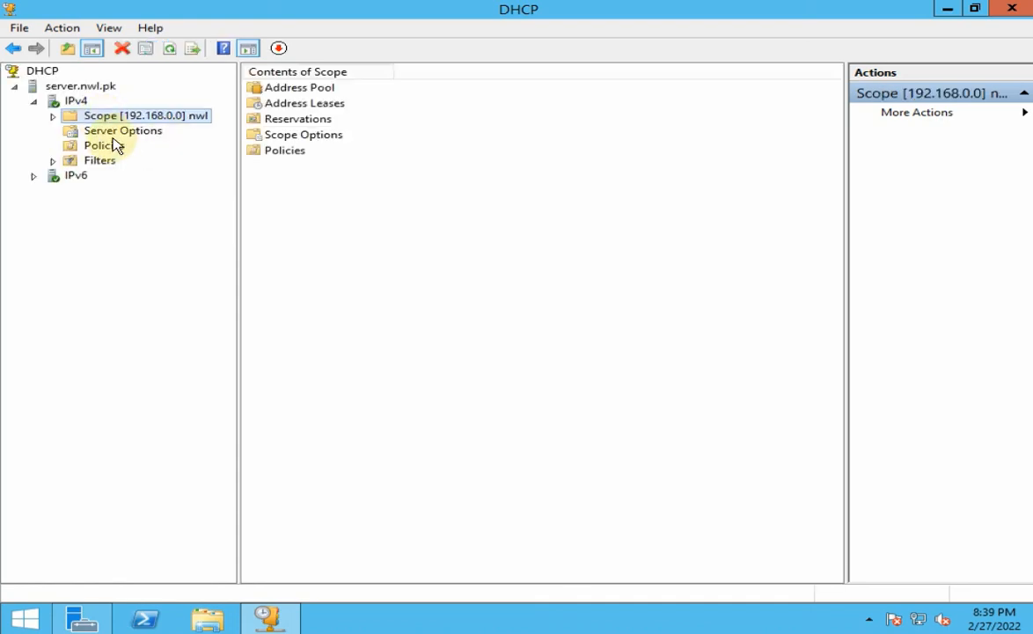
left_click(53, 116)
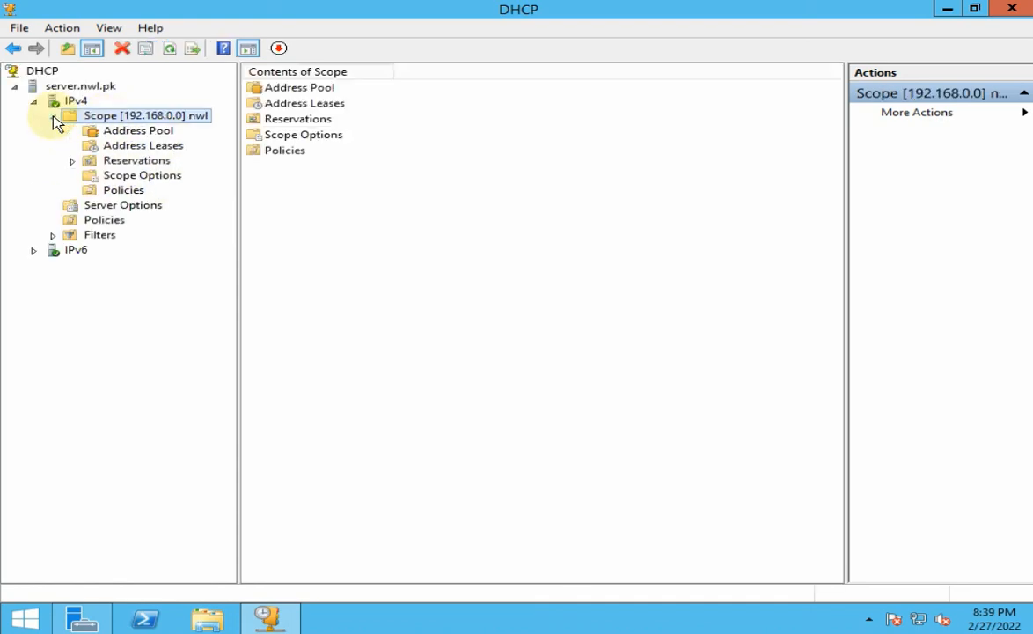
left_click(124, 134)
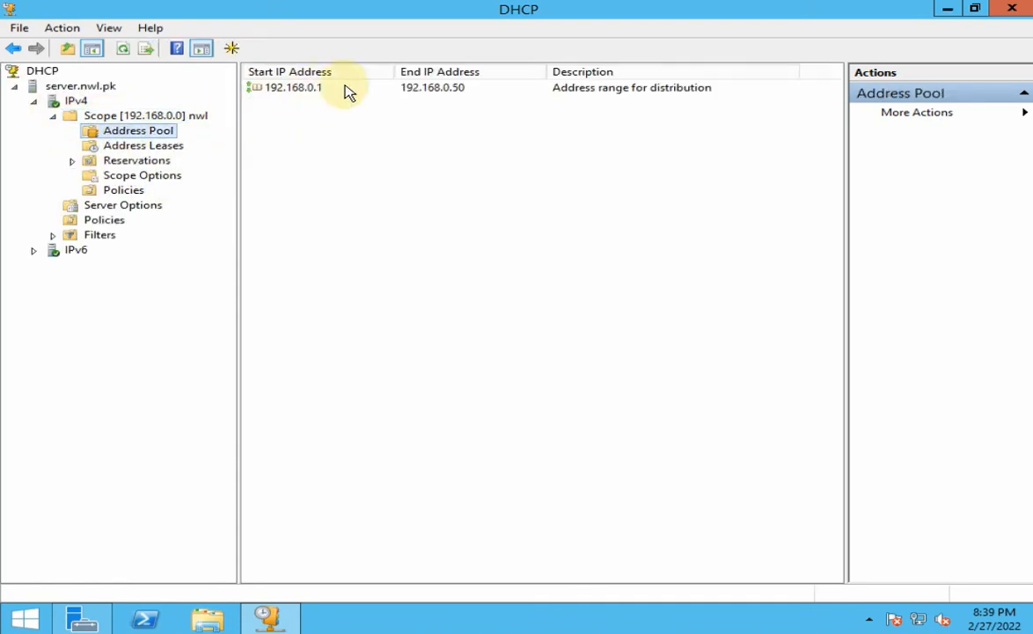
left_click(138, 147)
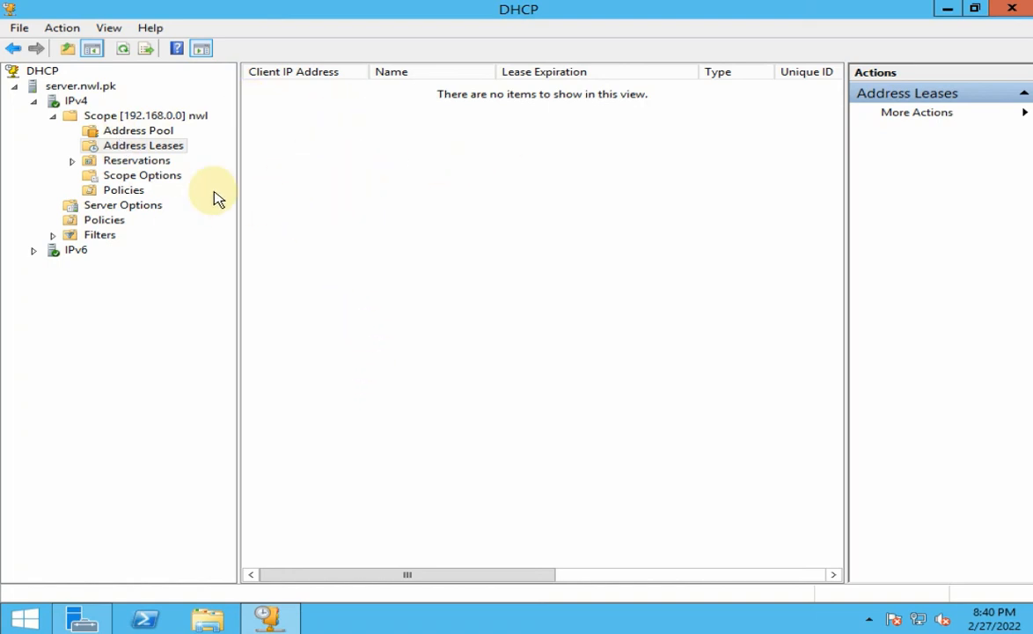
Step: Review the nwl scope's router, DNS servers, DNS domain name and WINS/NBNS servers in its scope options
left_click(133, 177)
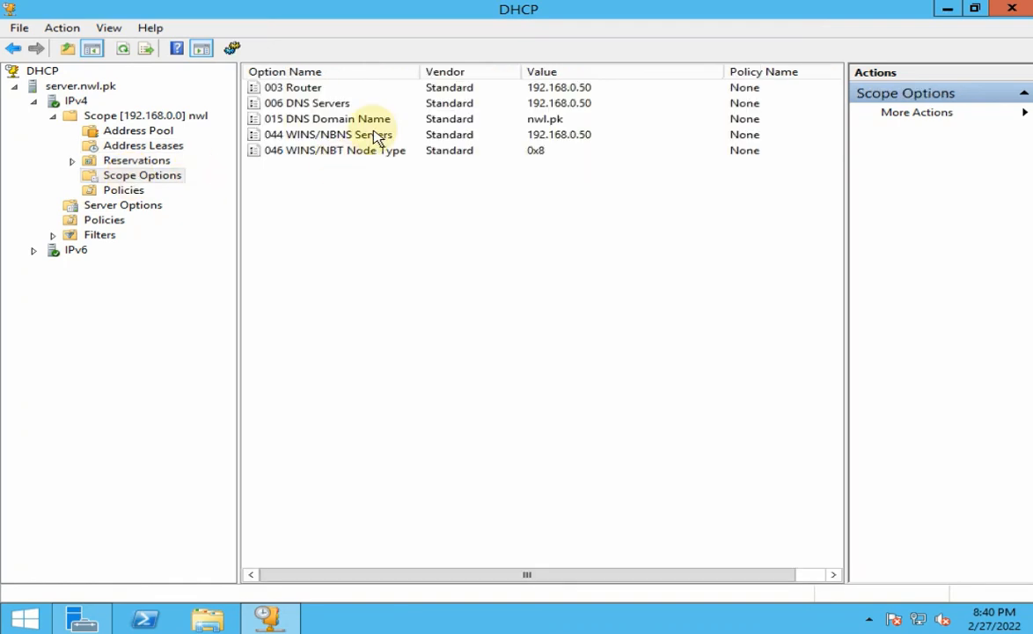
left_click(304, 88)
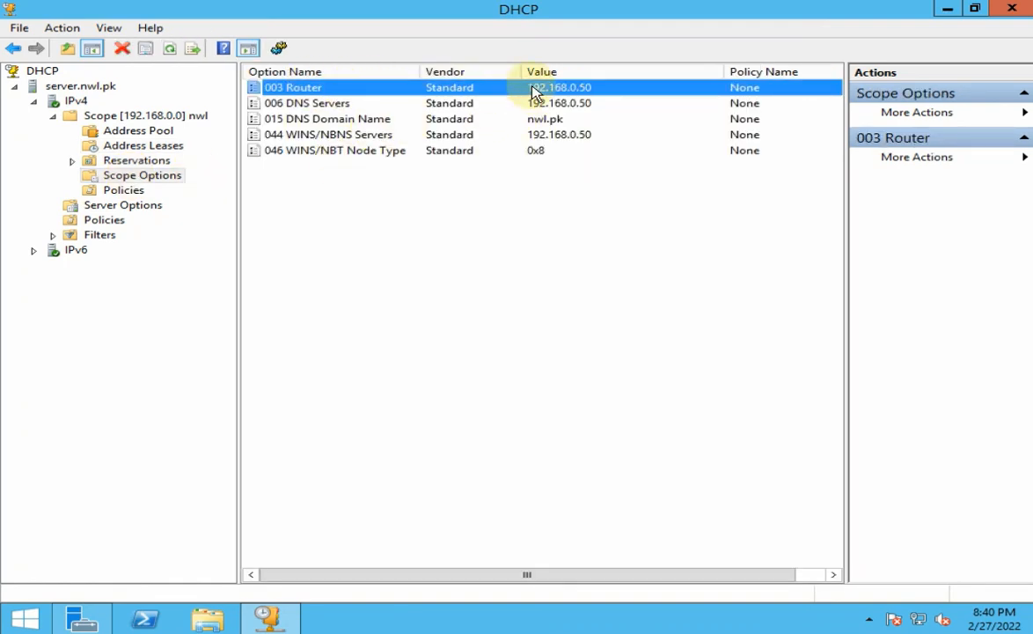
left_click(339, 103)
left_click(332, 119)
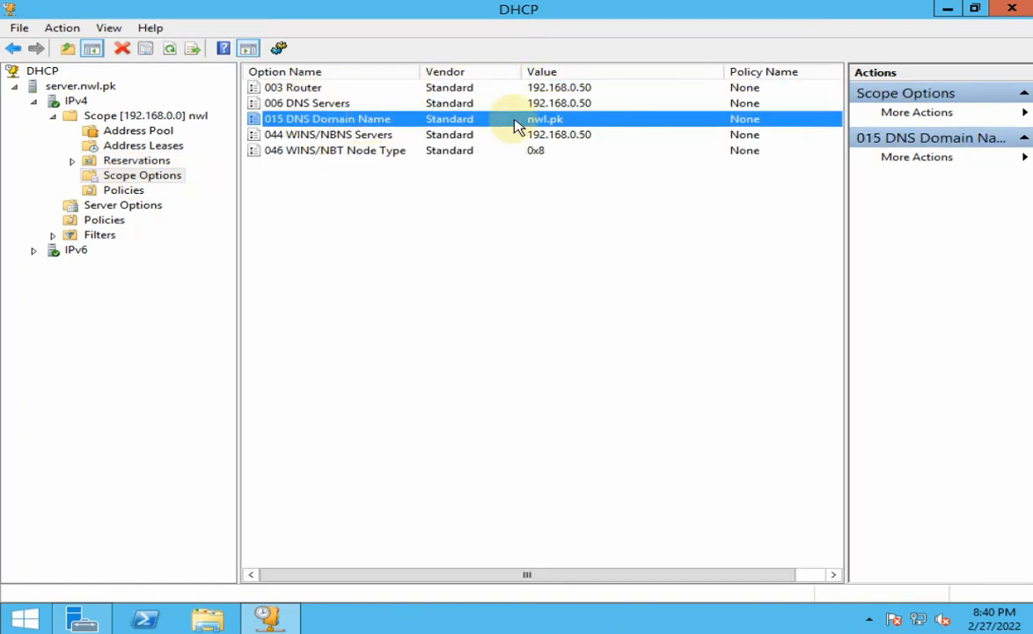
left_click(368, 136)
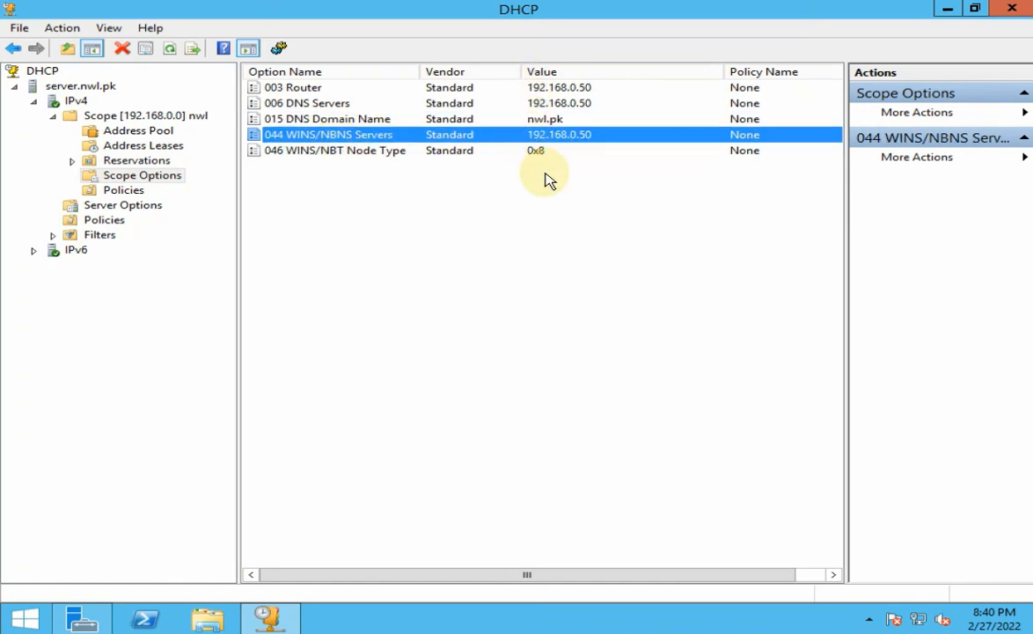
left_click(501, 375)
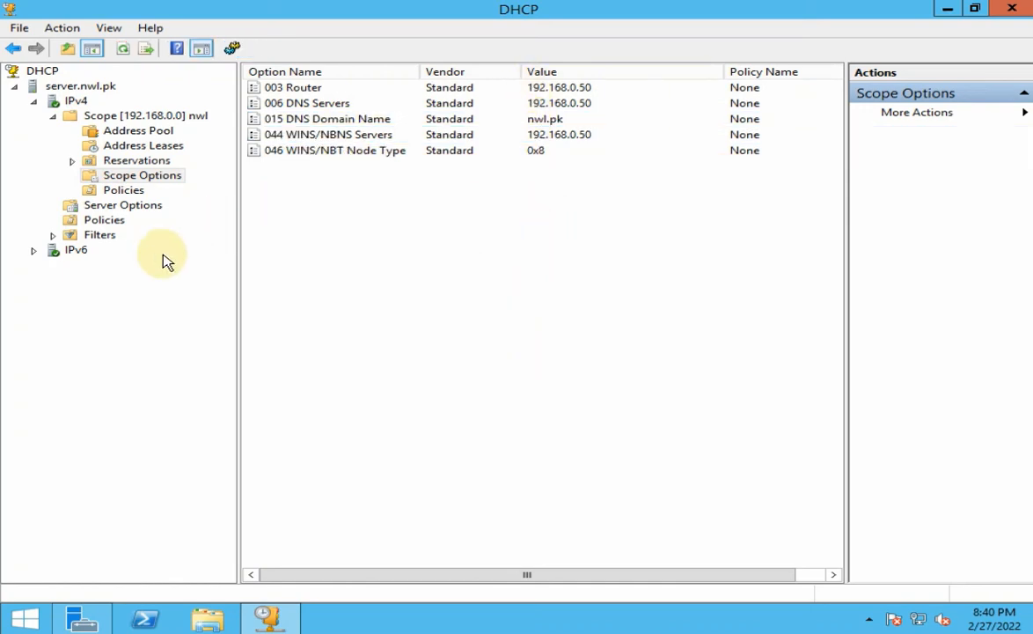
Step: Recheck the nwl scope's address pool and address leases, and return to the scope's contents
left_click(117, 117)
left_click(123, 131)
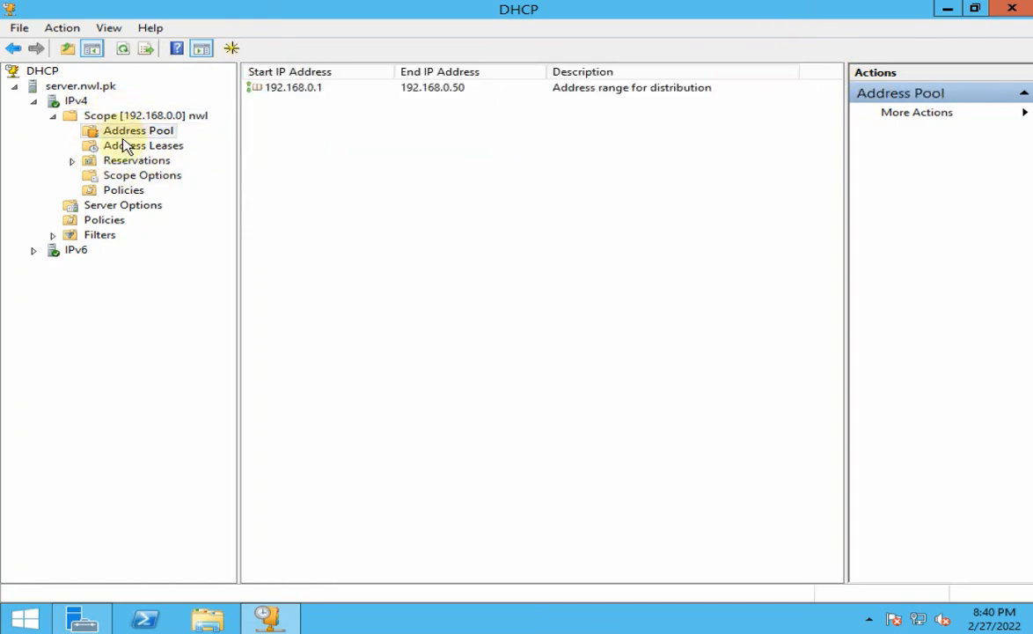
left_click(128, 148)
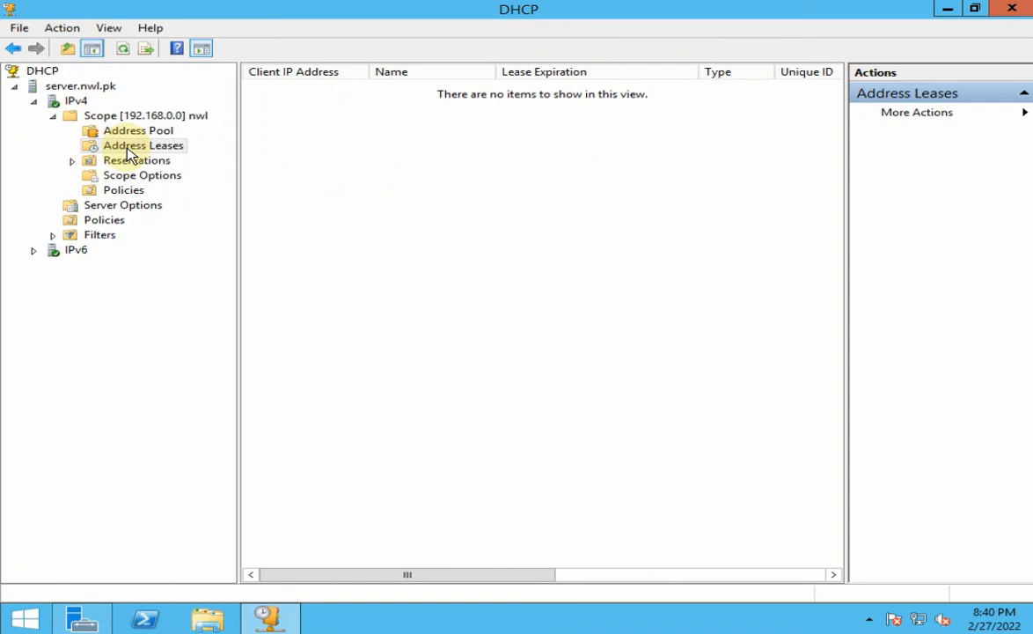
left_click(141, 117)
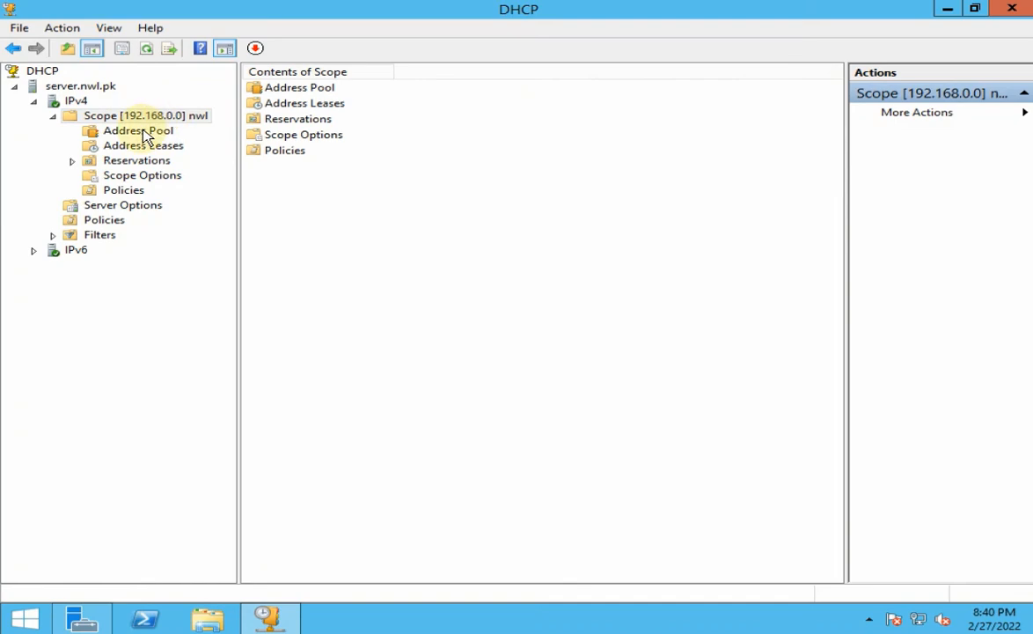
Step: Close the DHCP console and Server Manager, and refresh the Windows desktop
left_click(1003, 11)
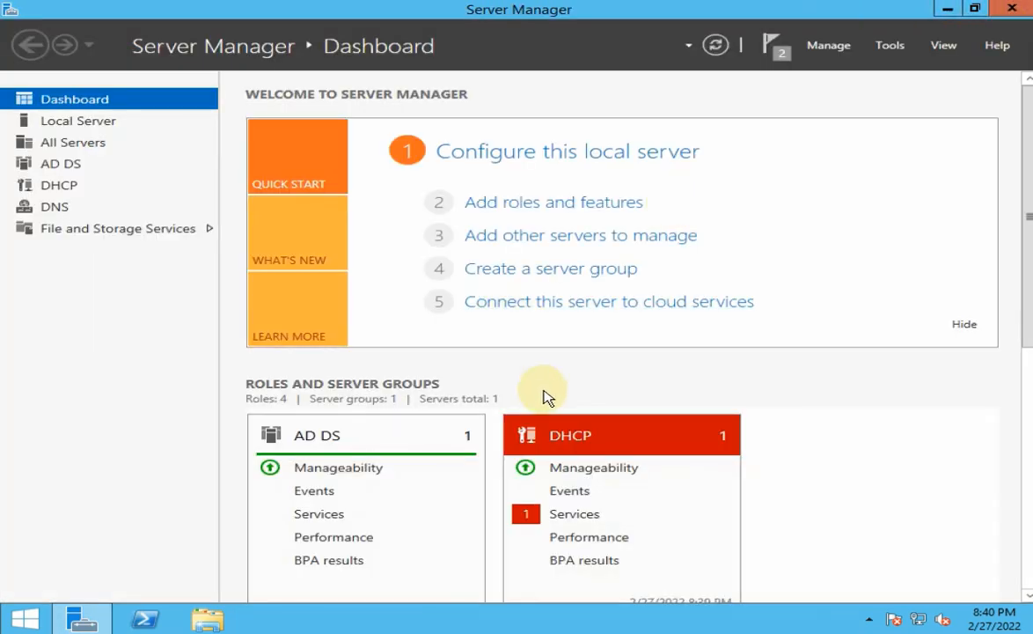
scroll(528, 414, "down", 5)
scroll(727, 443, "up", 5)
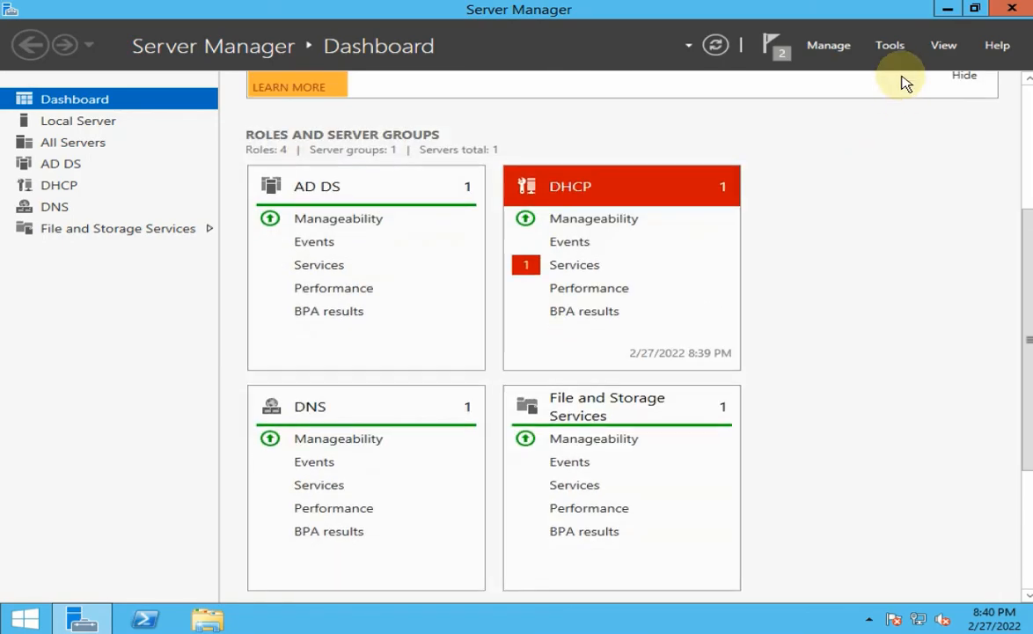
left_click(996, 14)
right_click(225, 281)
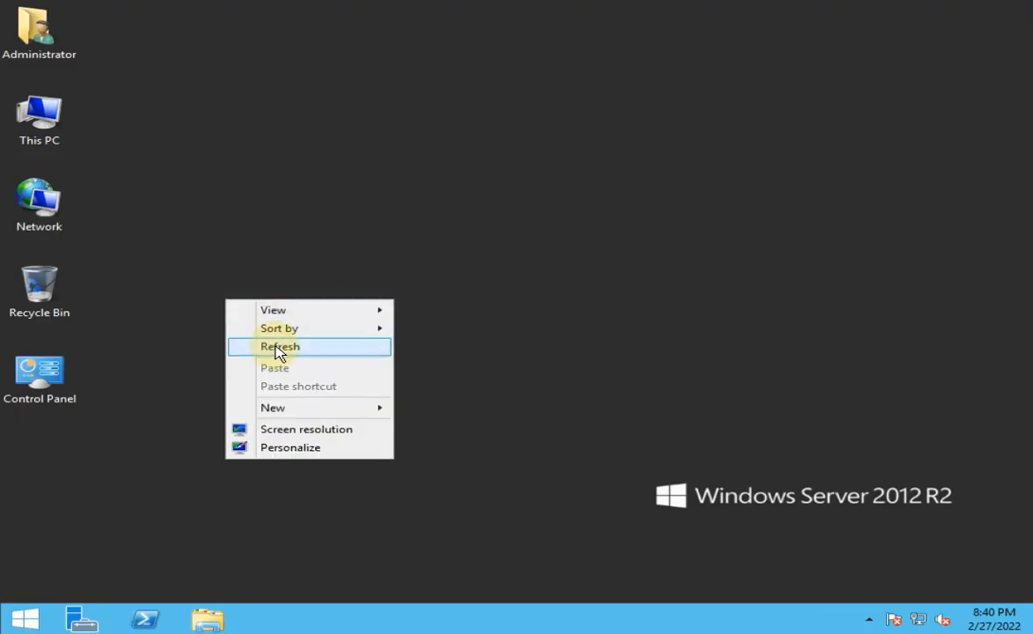
left_click(279, 348)
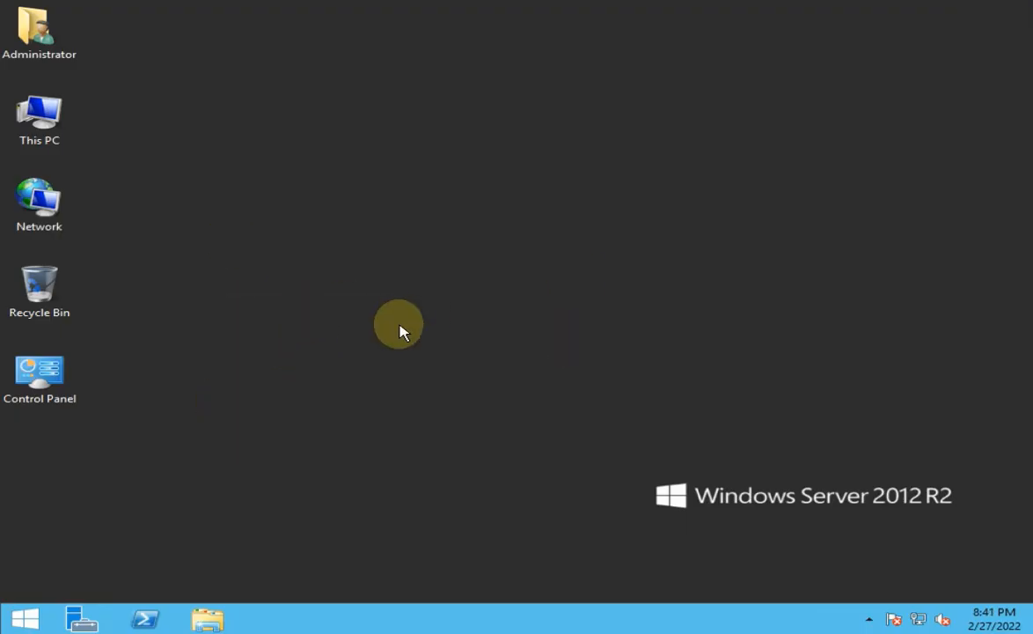